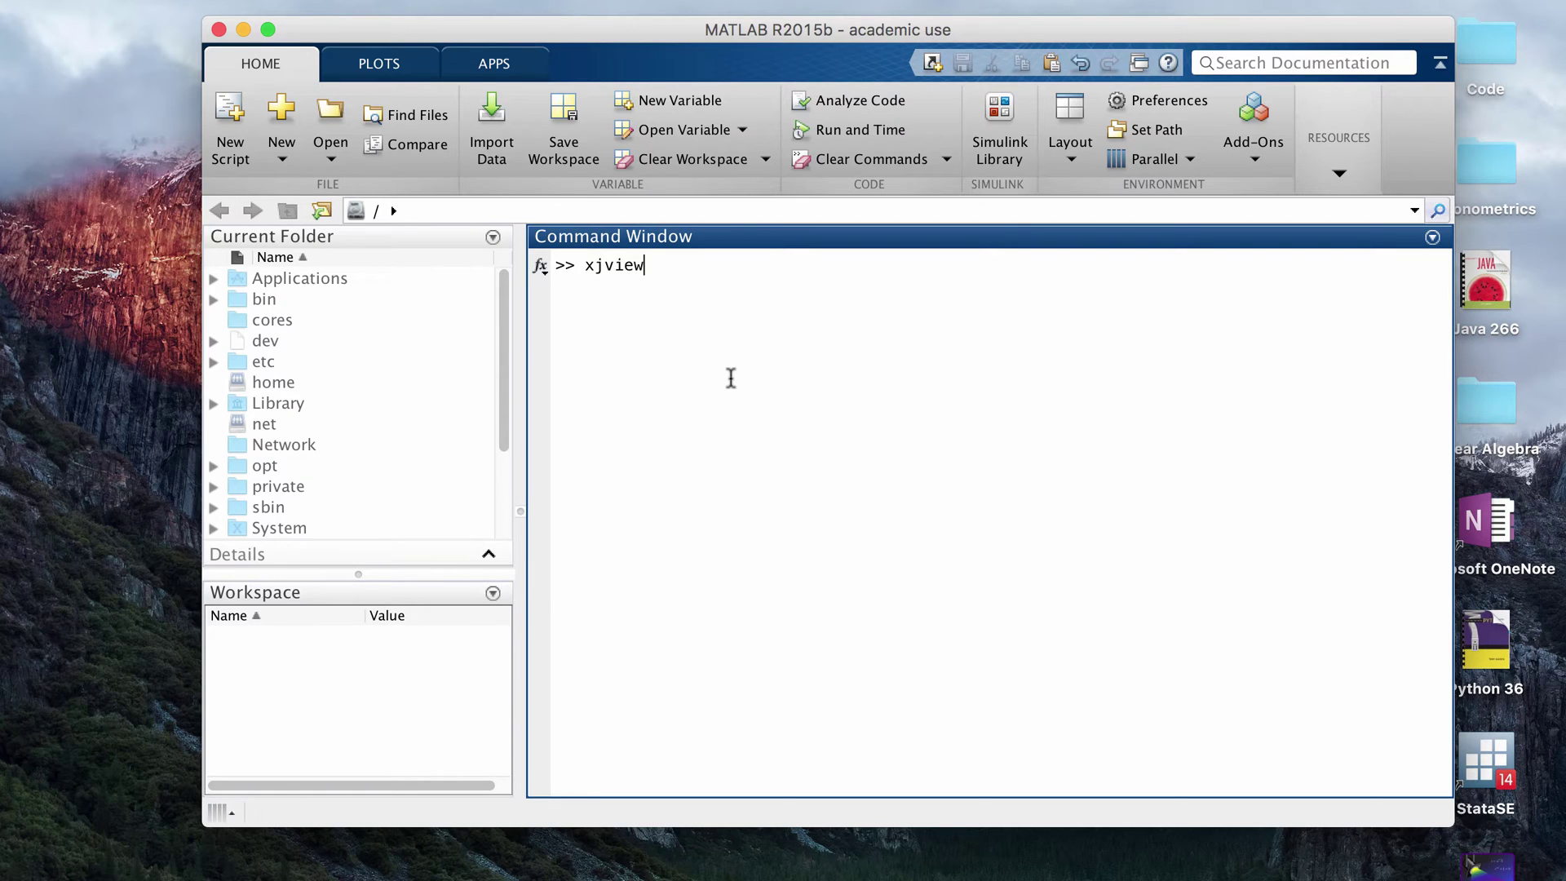
Run the xjview command in the MATLAB Command Window to start the viewer.
{"action": "key", "text": "Return"}
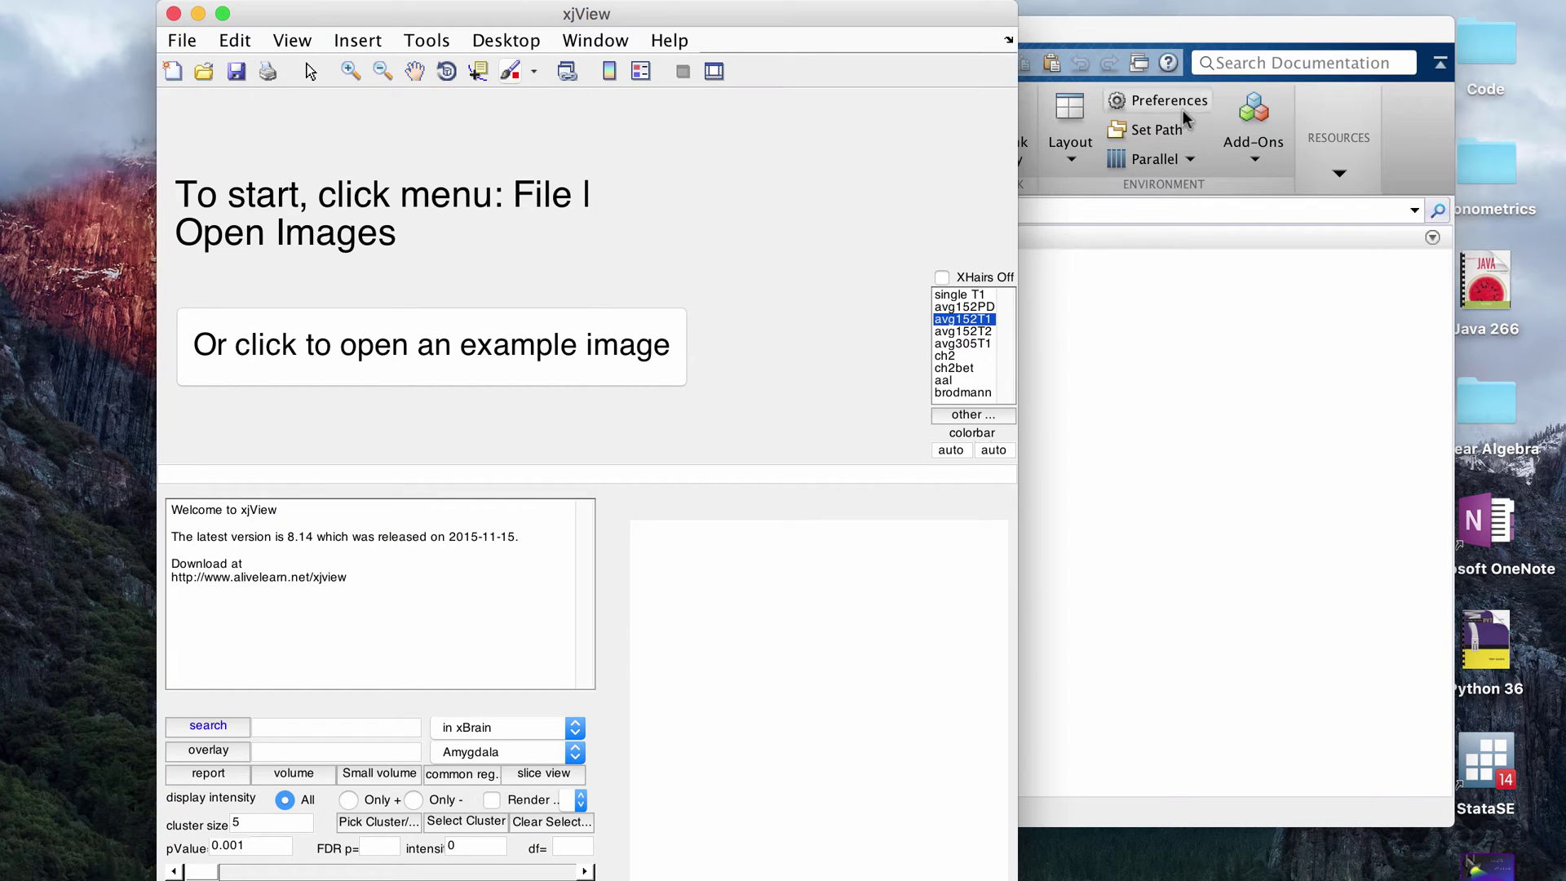
Open the structural .nii scan from the desktop xjview folder in MRIcron.
{"action": "left_click_drag", "start_coordinate": [1232, 40], "coordinate": [1095, 76]}
{"action": "double_click", "coordinate": [1329, 167]}
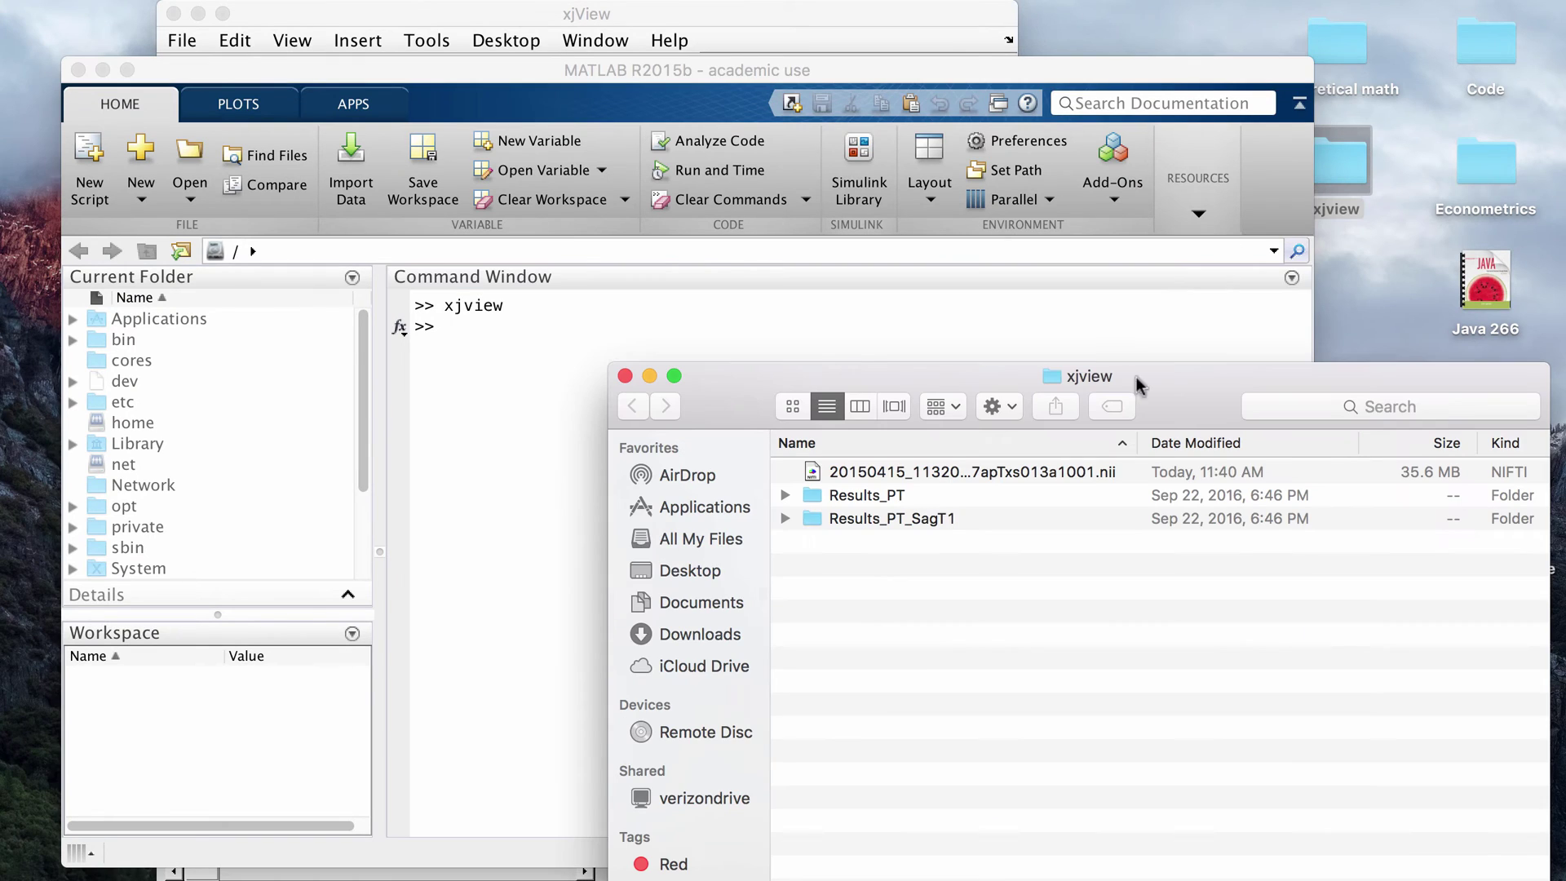
{"action": "double_click", "coordinate": [943, 472]}
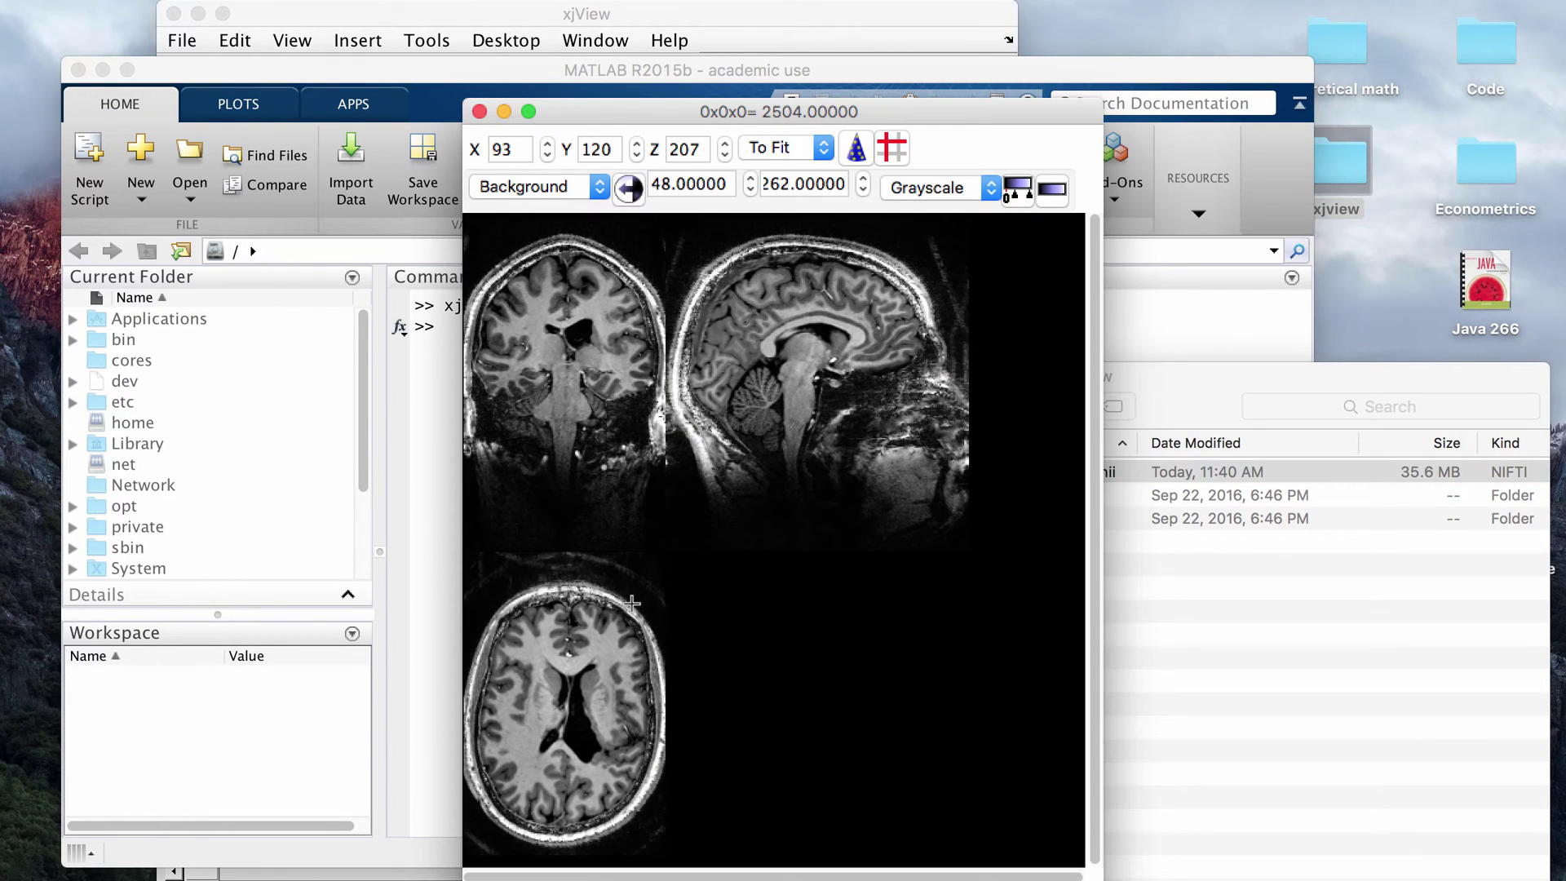
Sweep the crosshair through the axial slices of the T1 scan, then close MRIcron.
{"action": "left_click_drag", "start_coordinate": [591, 718], "coordinate": [587, 757]}
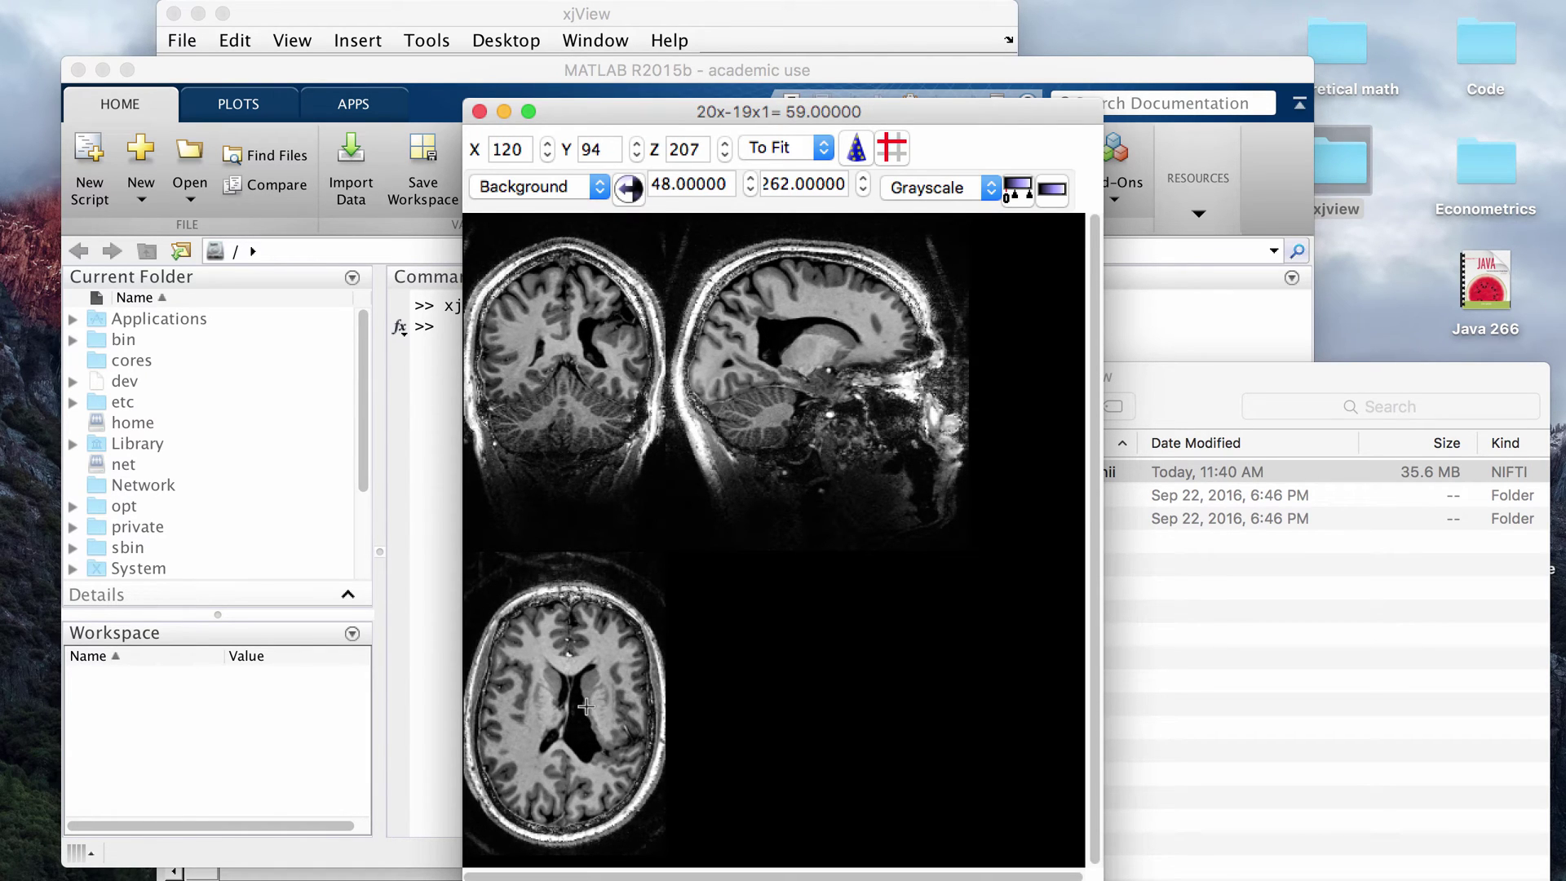
{"action": "left_click", "coordinate": [590, 738]}
{"action": "mouse_move", "coordinate": [589, 738]}
{"action": "left_mouse_down"}
{"action": "mouse_move", "coordinate": [590, 717]}
{"action": "mouse_move", "coordinate": [593, 763]}
{"action": "left_mouse_up"}
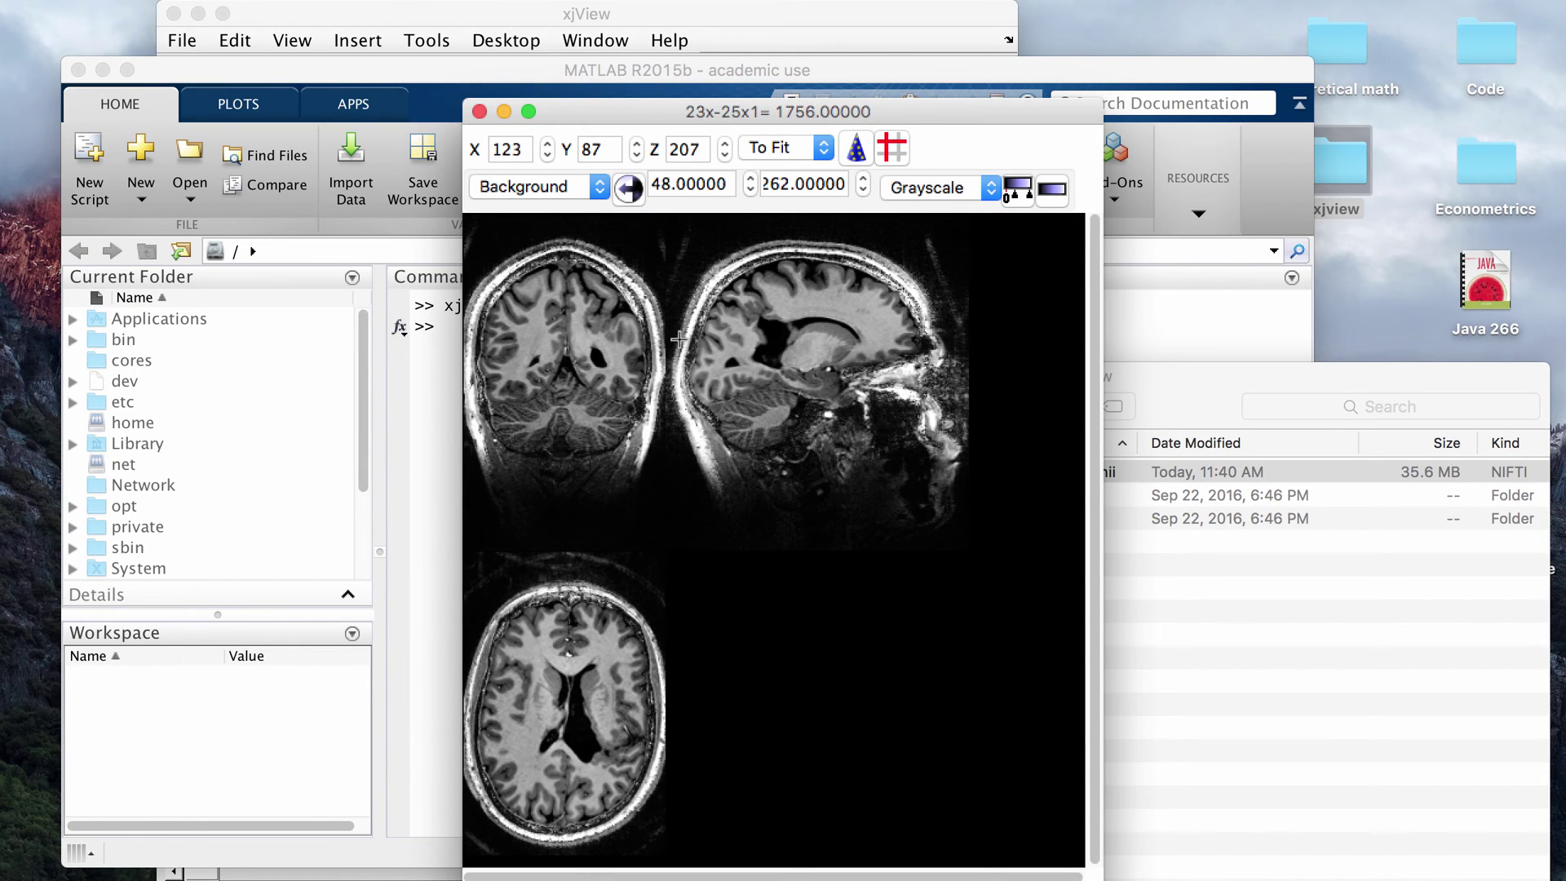
{"action": "left_click", "coordinate": [594, 759]}
{"action": "mouse_move", "coordinate": [594, 758]}
{"action": "left_mouse_down"}
{"action": "mouse_move", "coordinate": [593, 739]}
{"action": "mouse_move", "coordinate": [594, 753]}
{"action": "left_mouse_up"}
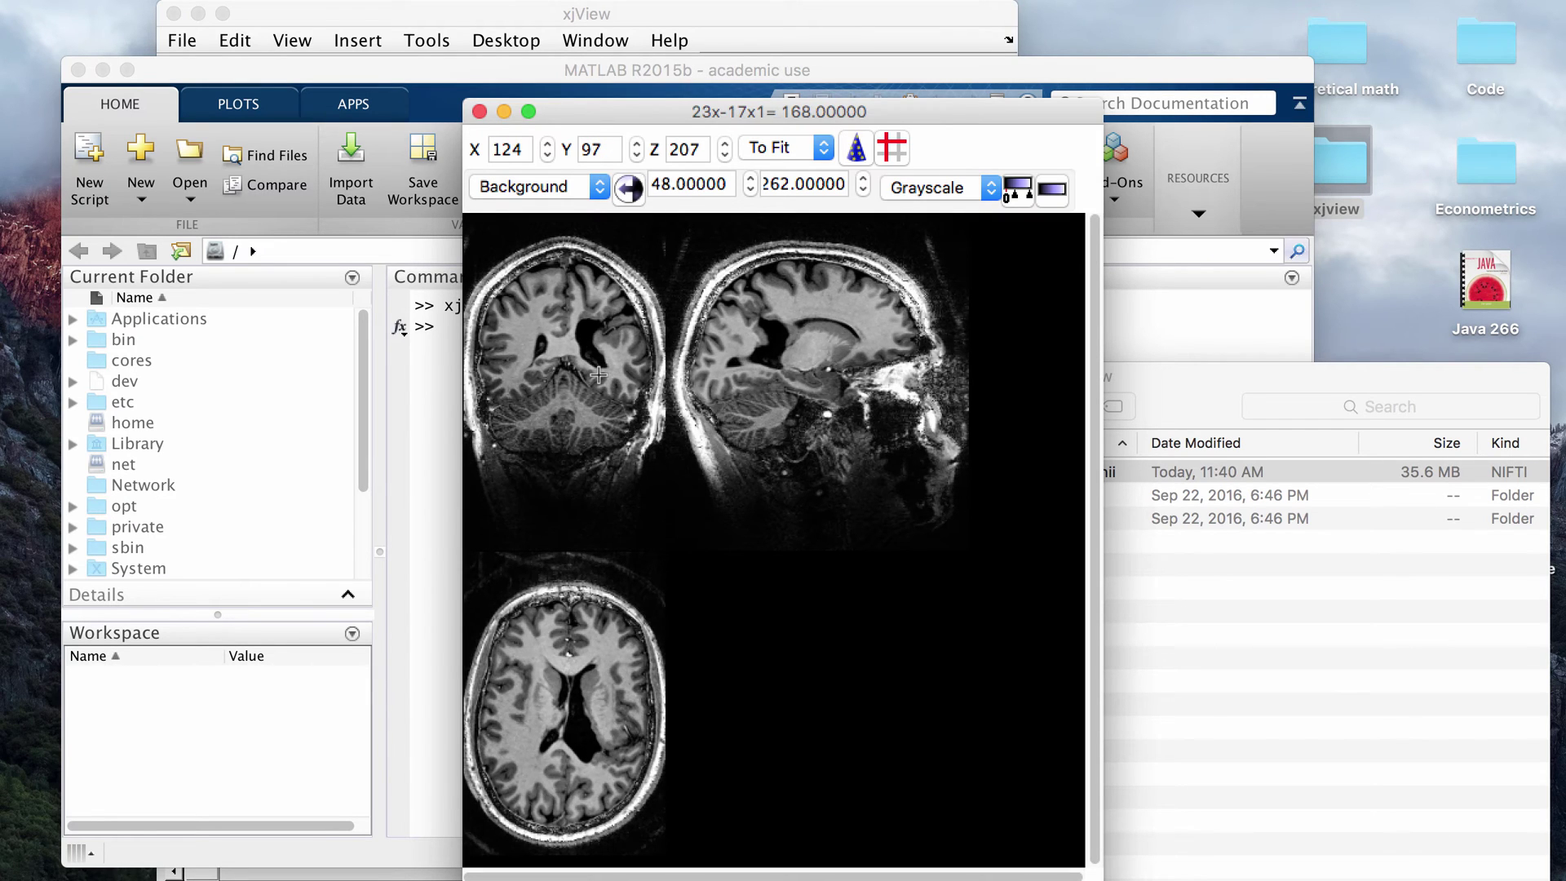
{"action": "left_click", "coordinate": [480, 111]}
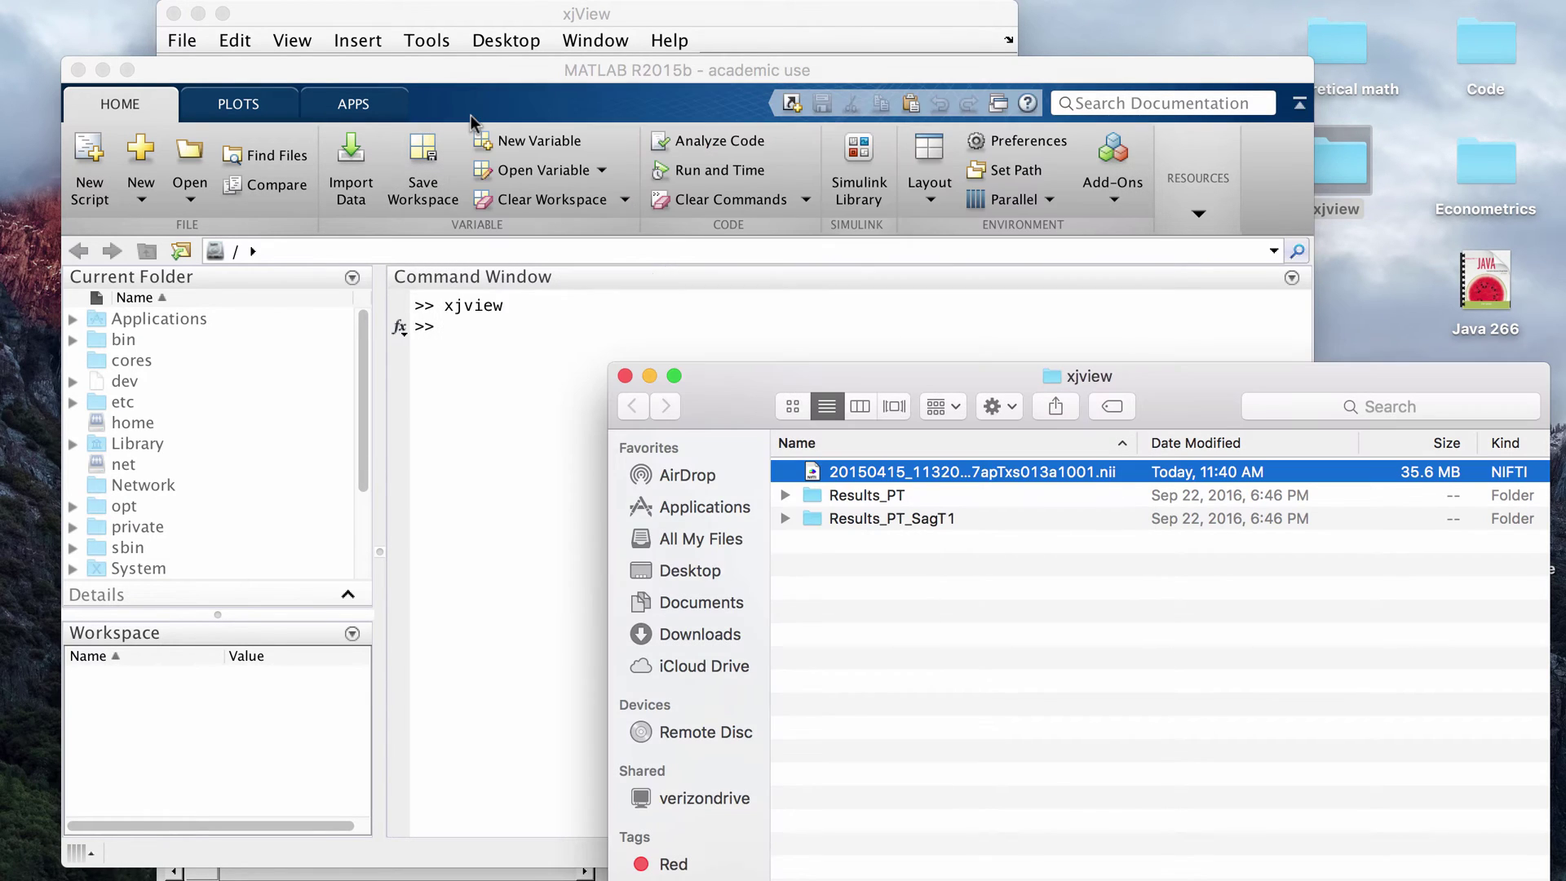
Close the Finder window so xjView is in front.
{"action": "left_click", "coordinate": [724, 30]}
{"action": "left_click", "coordinate": [1169, 385]}
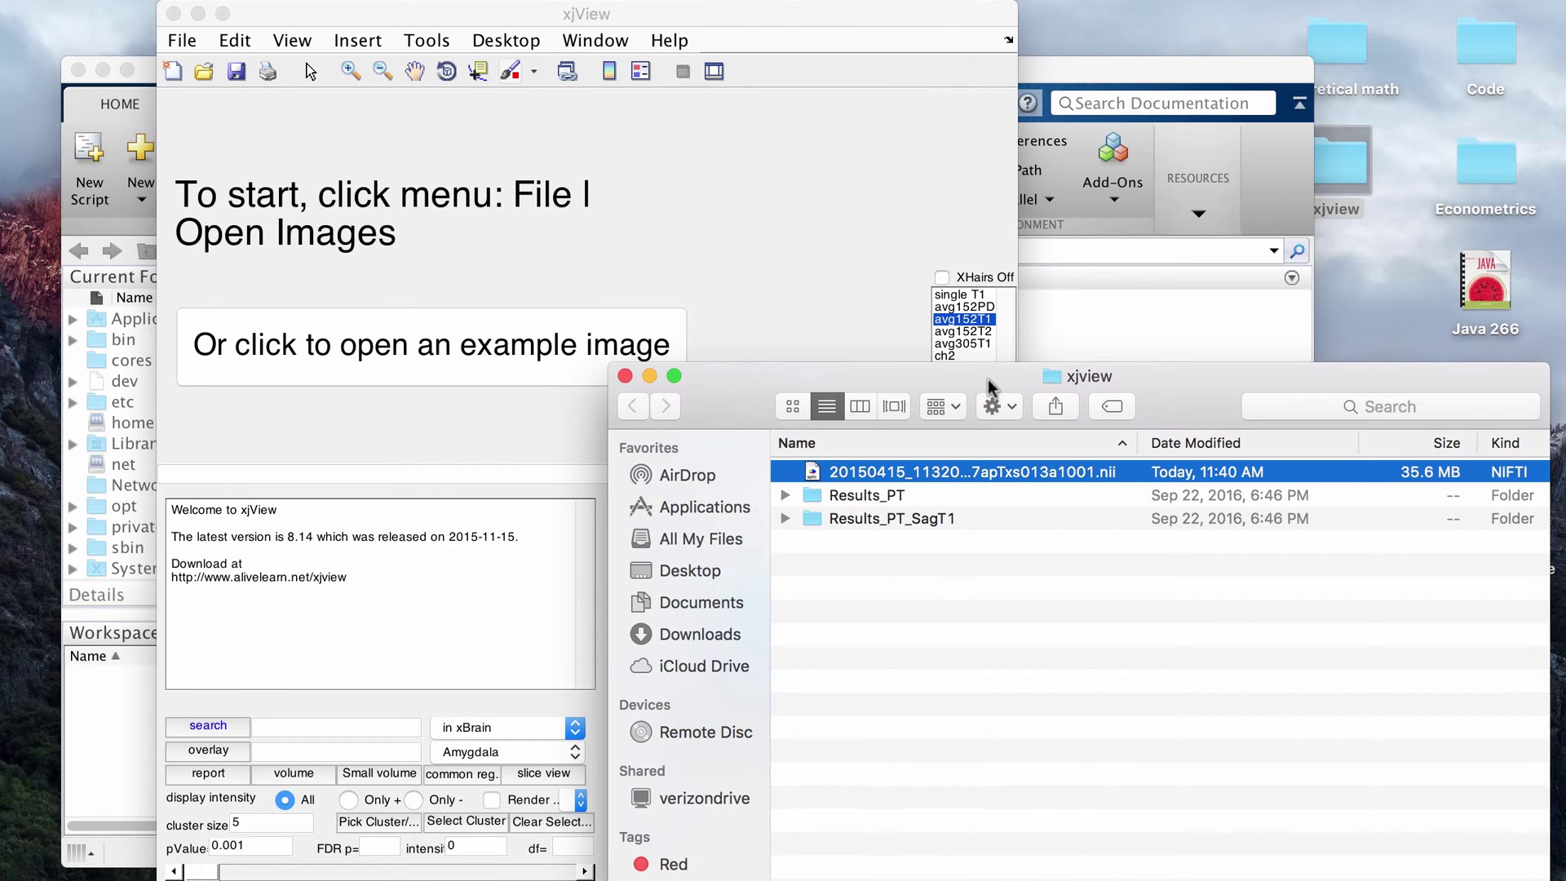
{"action": "key", "text": "super+w"}
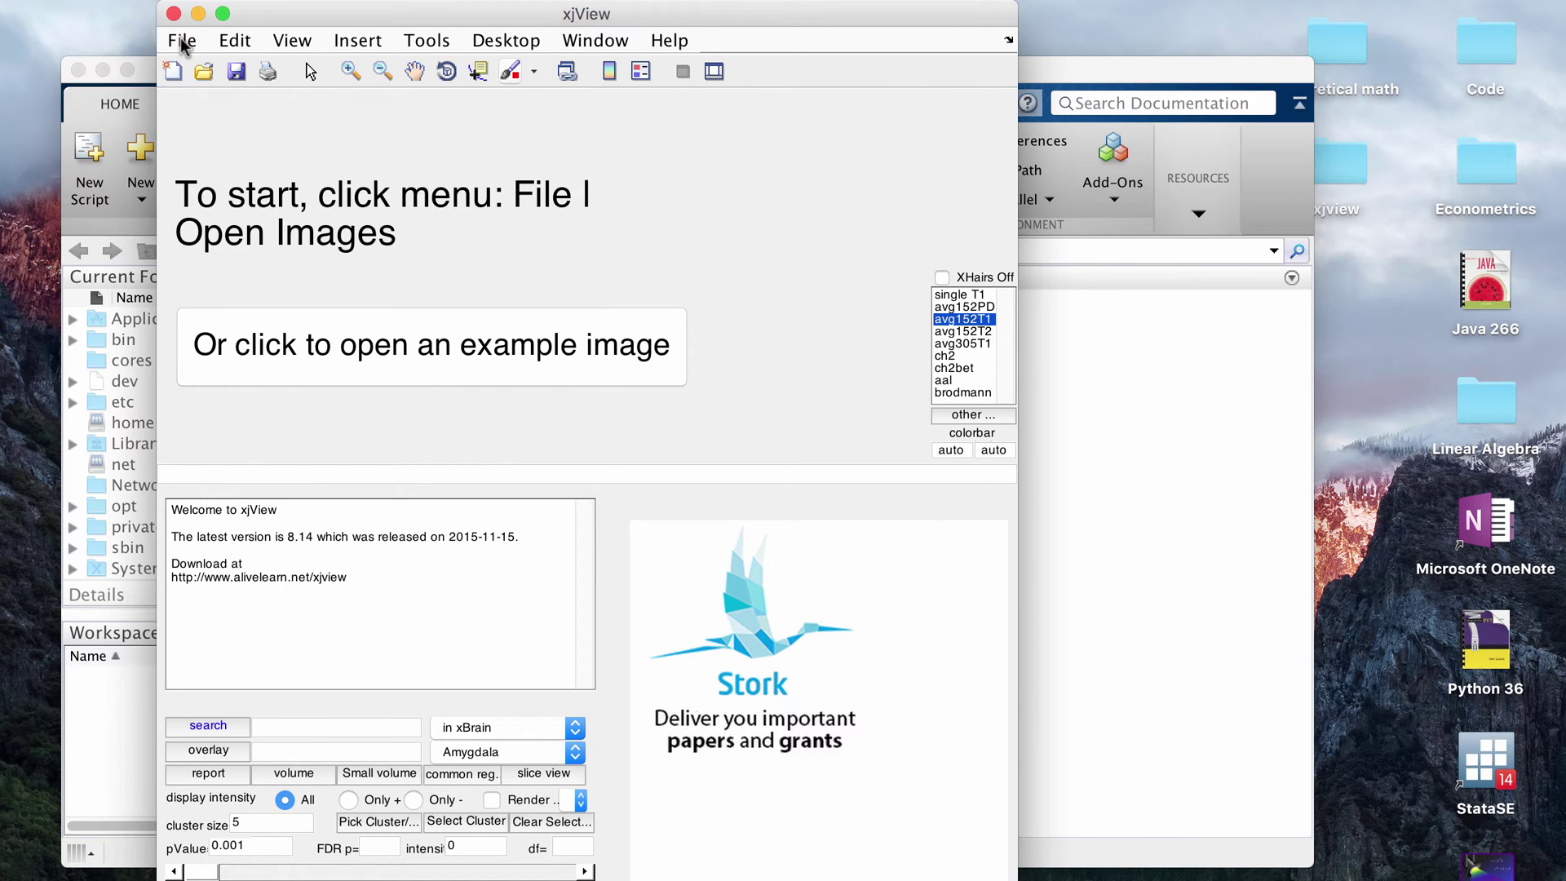
Load spmT_0001.nii from Desktop/xjview/Results_PT via File > Open Images.
{"action": "left_click", "coordinate": [183, 41]}
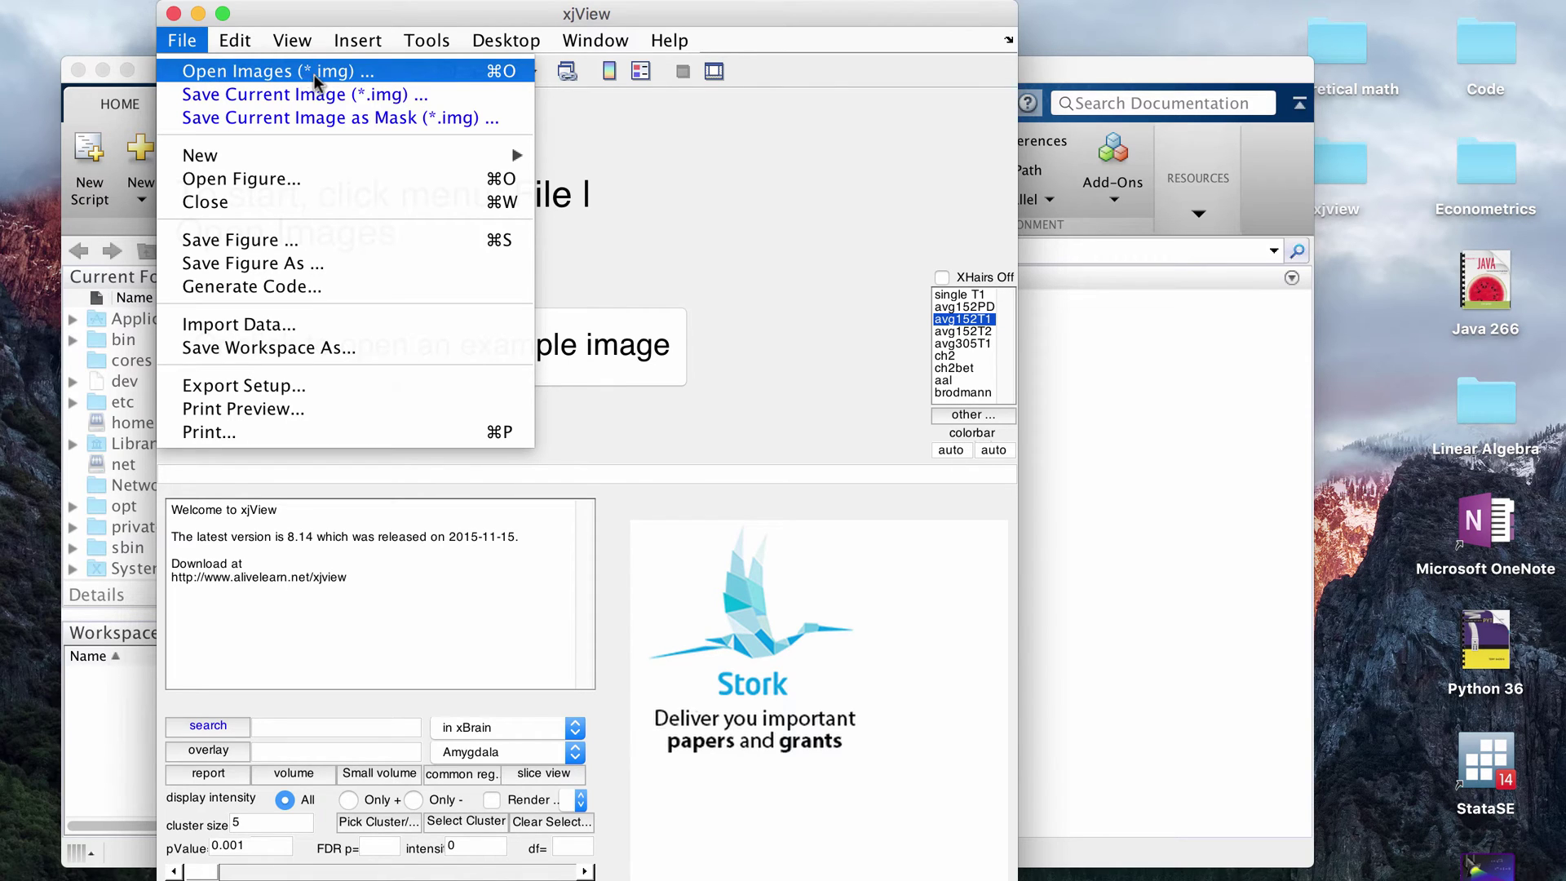
{"action": "left_click", "coordinate": [341, 71]}
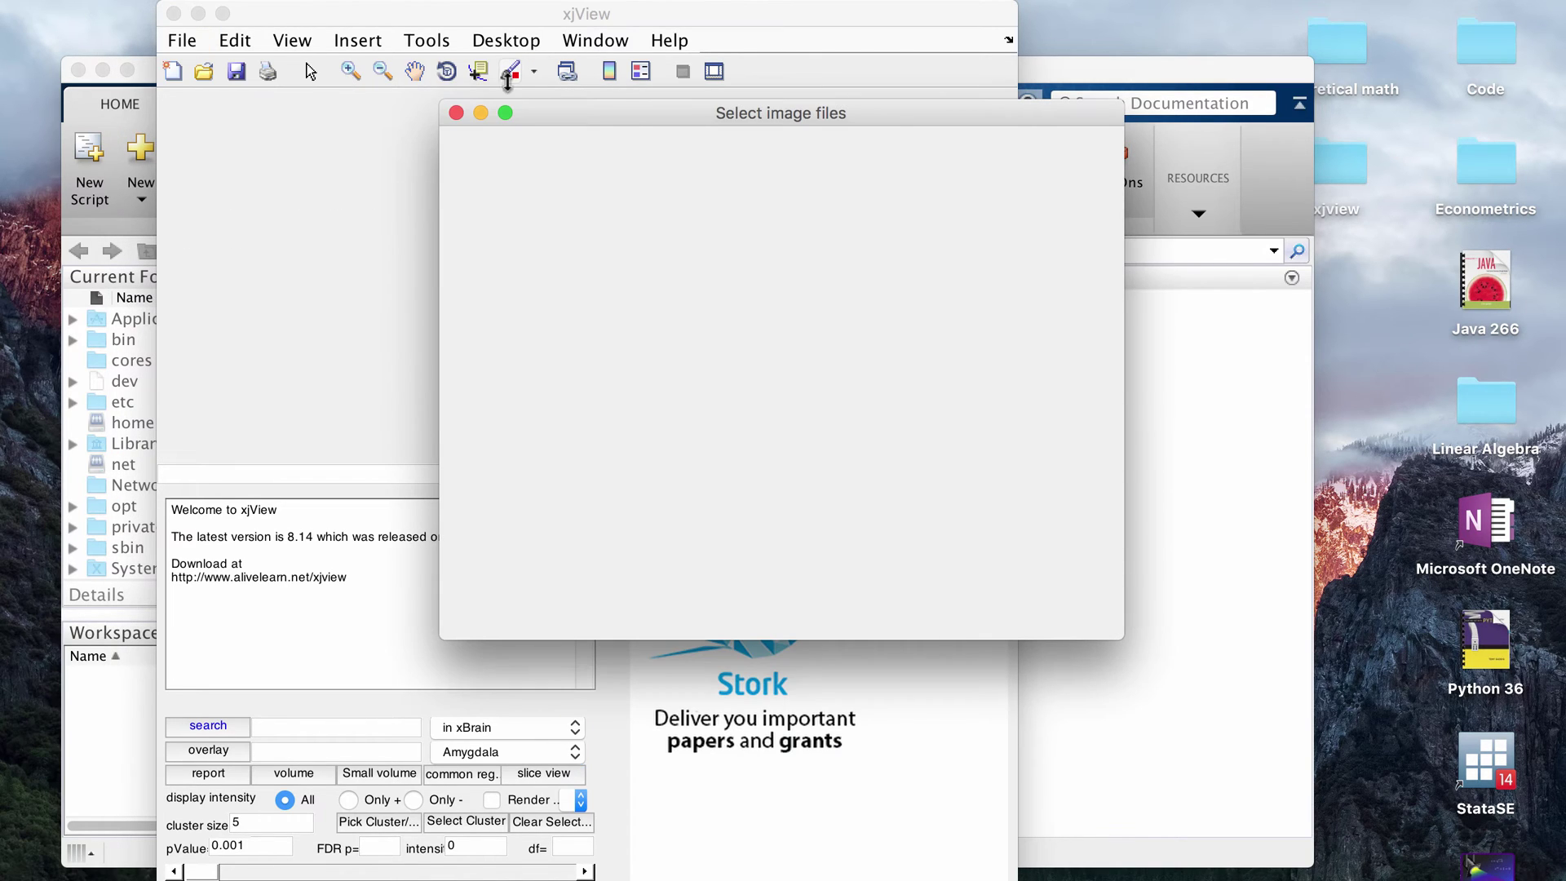
{"action": "left_click_drag", "start_coordinate": [628, 120], "coordinate": [671, 44]}
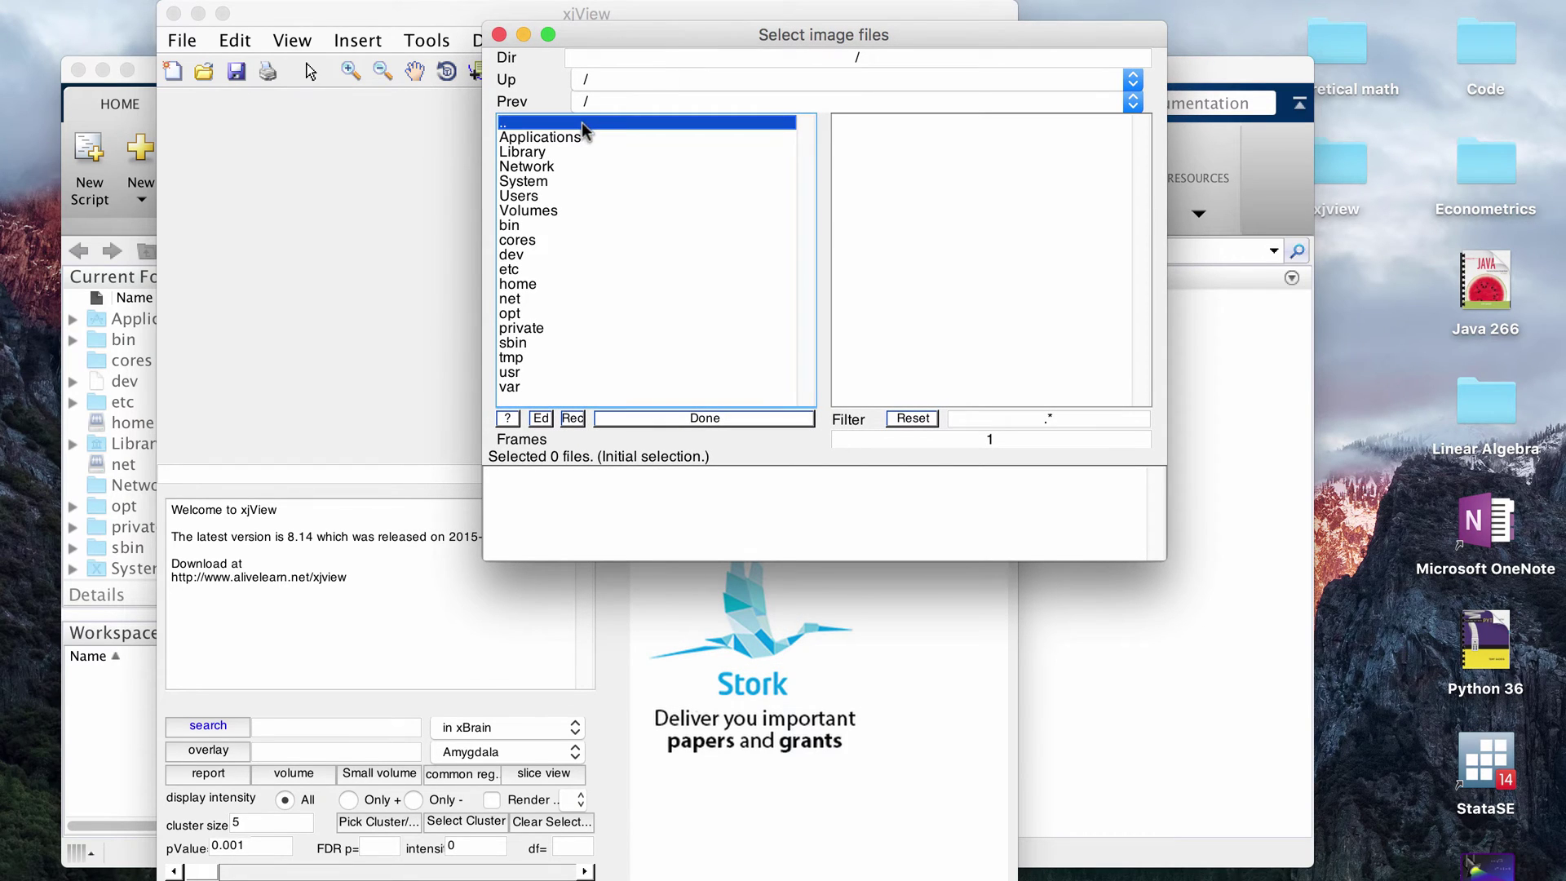
{"action": "left_click", "coordinate": [543, 197]}
{"action": "double_click", "coordinate": [544, 197]}
{"action": "double_click", "coordinate": [545, 140]}
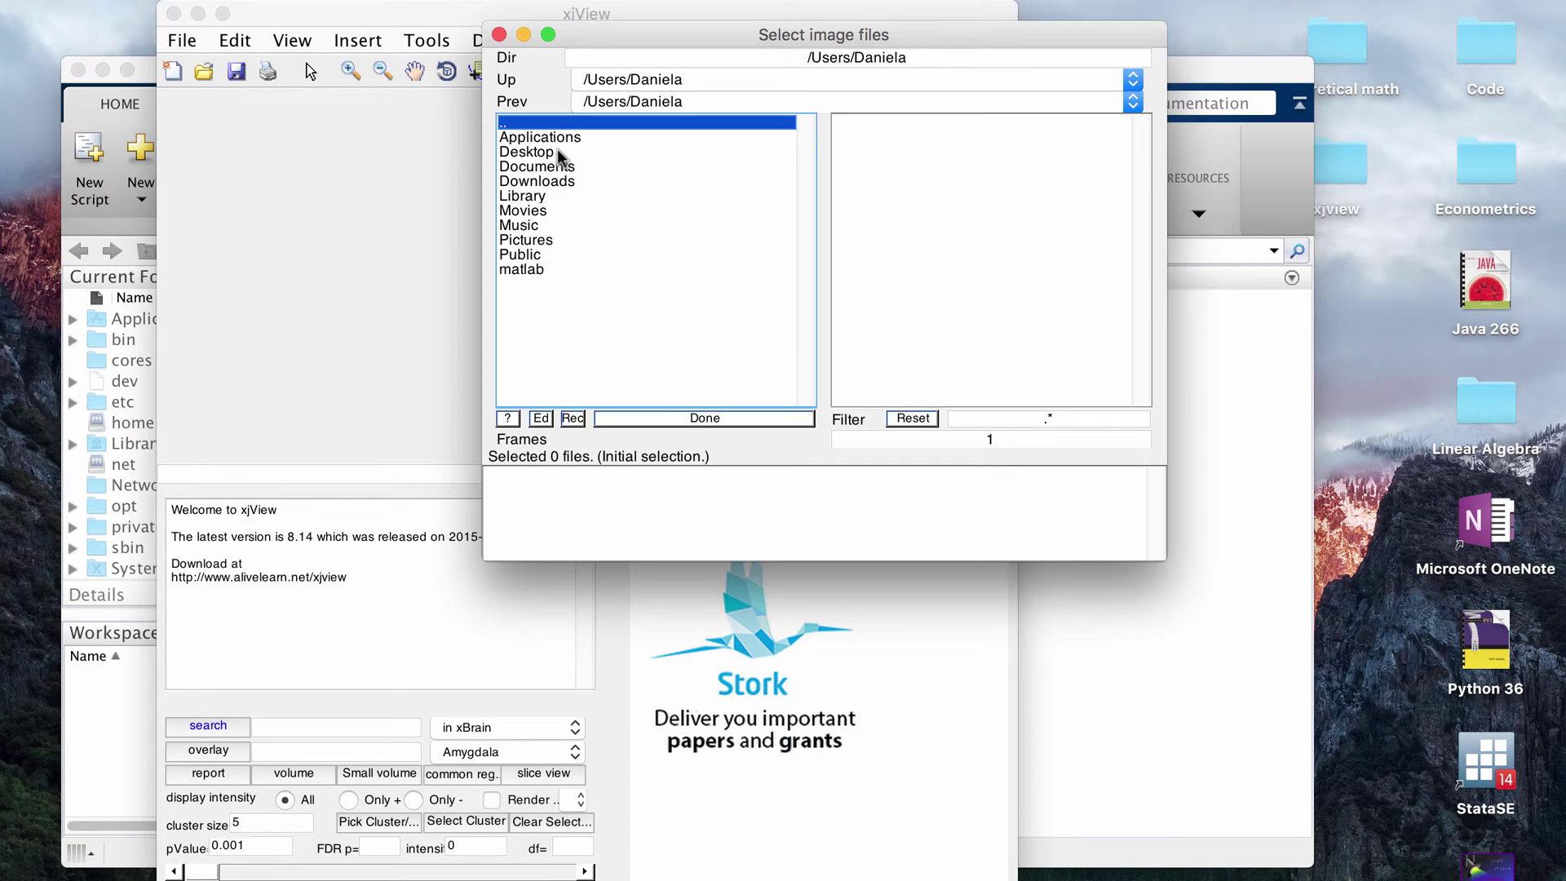
{"action": "double_click", "coordinate": [561, 153]}
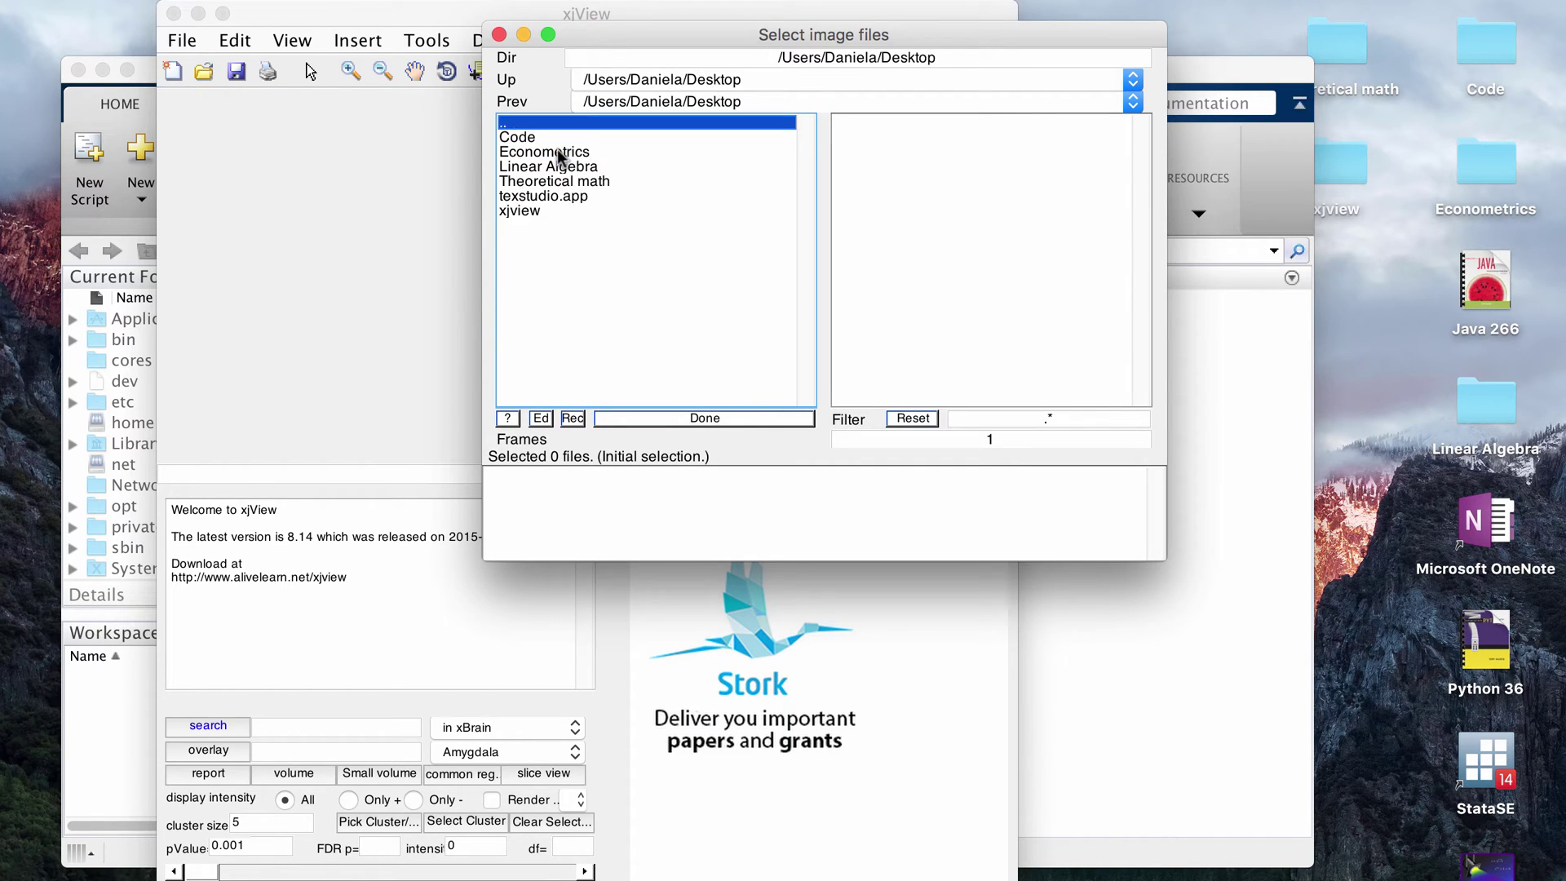
{"action": "double_click", "coordinate": [561, 210]}
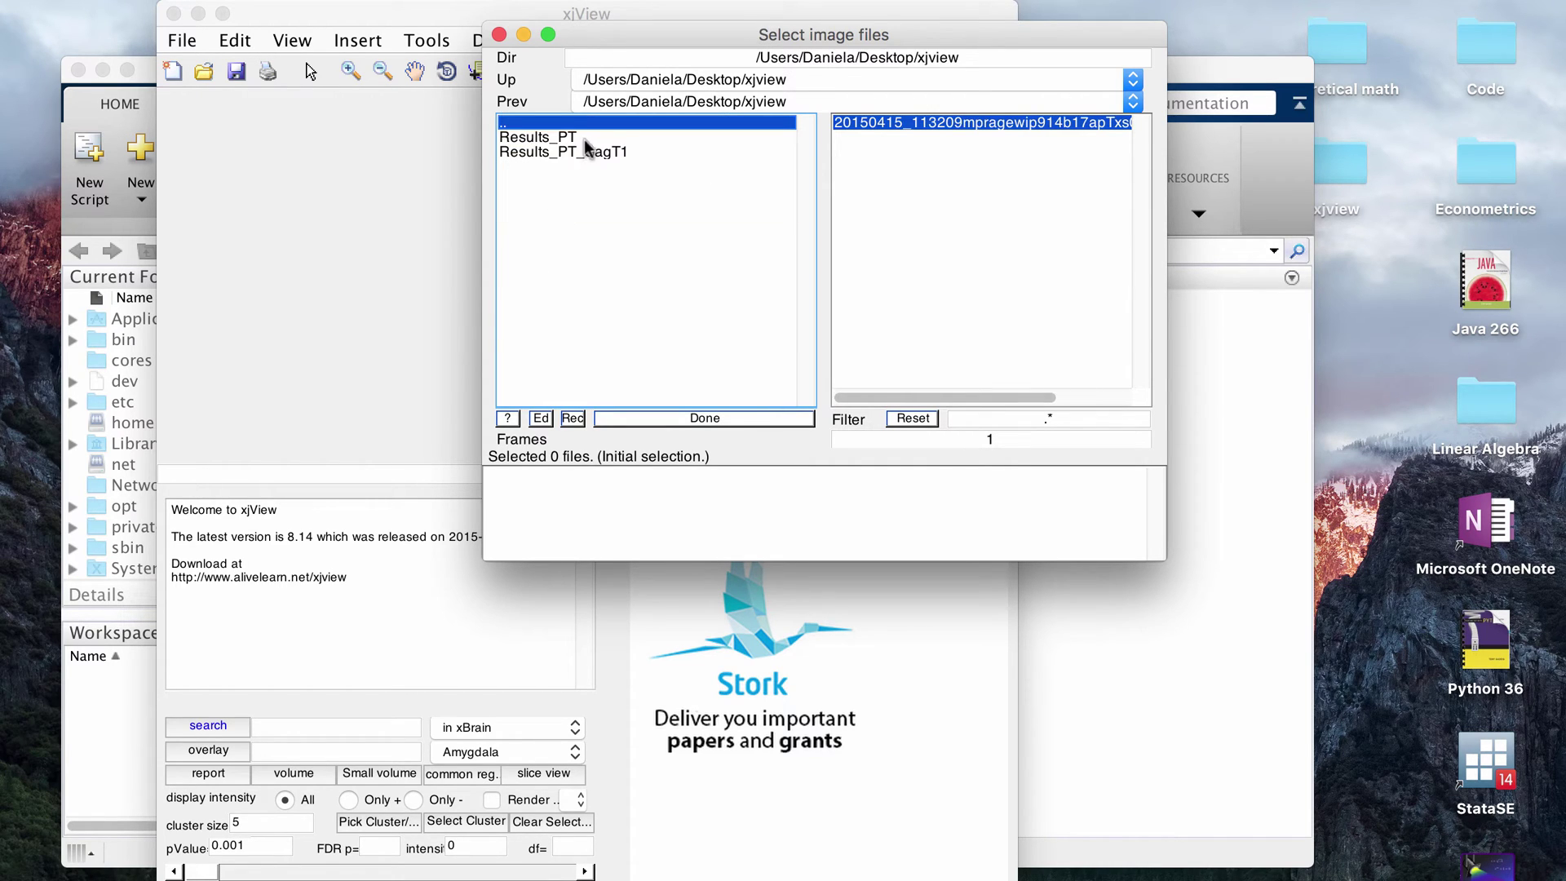
{"action": "double_click", "coordinate": [563, 137]}
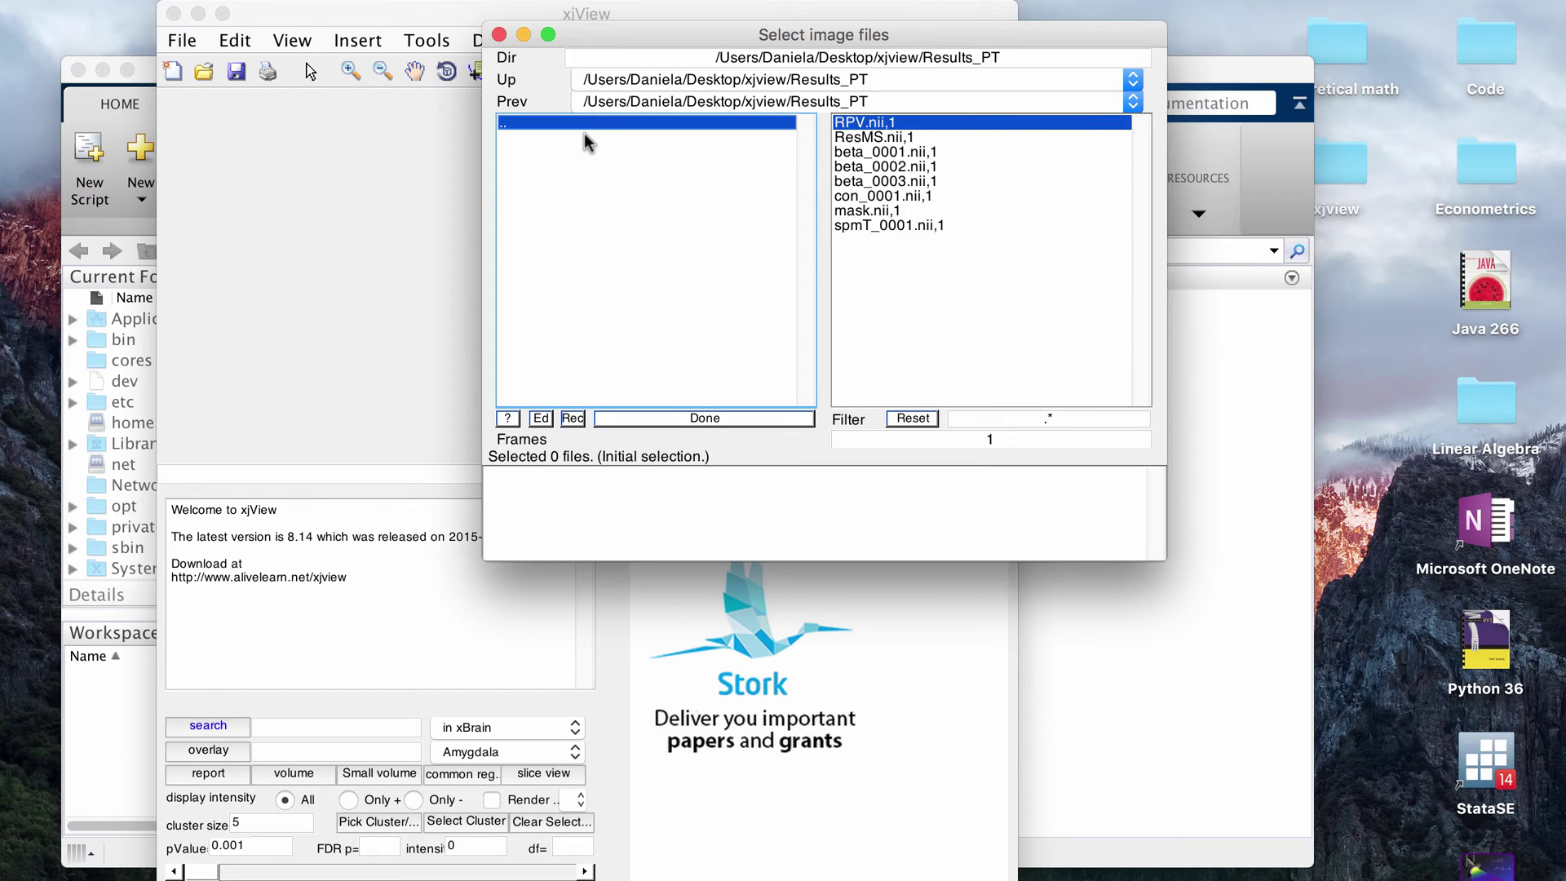
{"action": "left_click", "coordinate": [866, 228]}
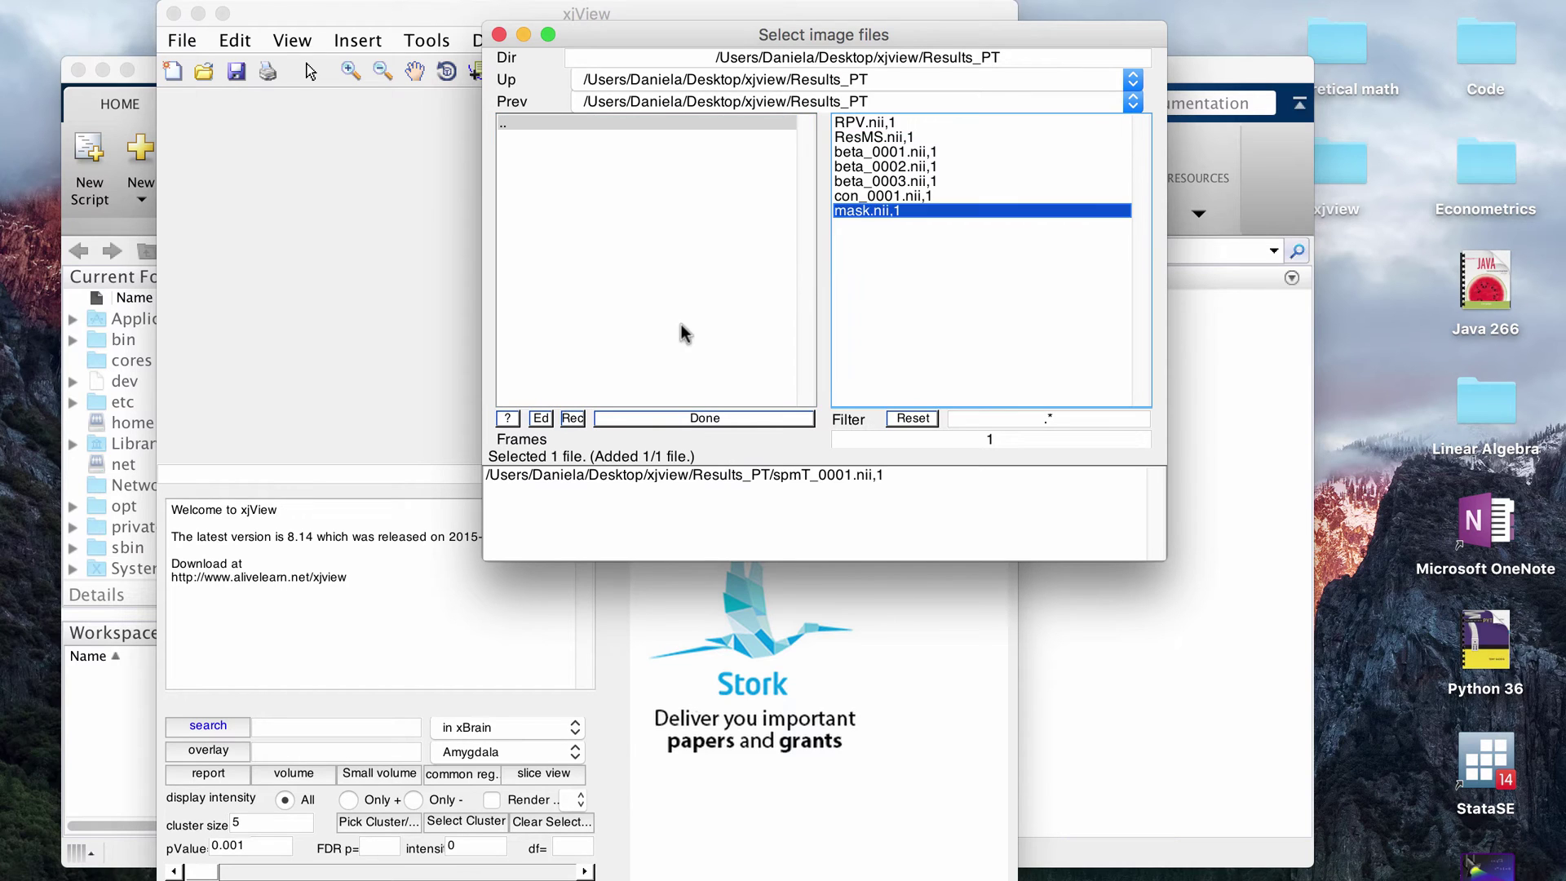
{"action": "left_click", "coordinate": [694, 419]}
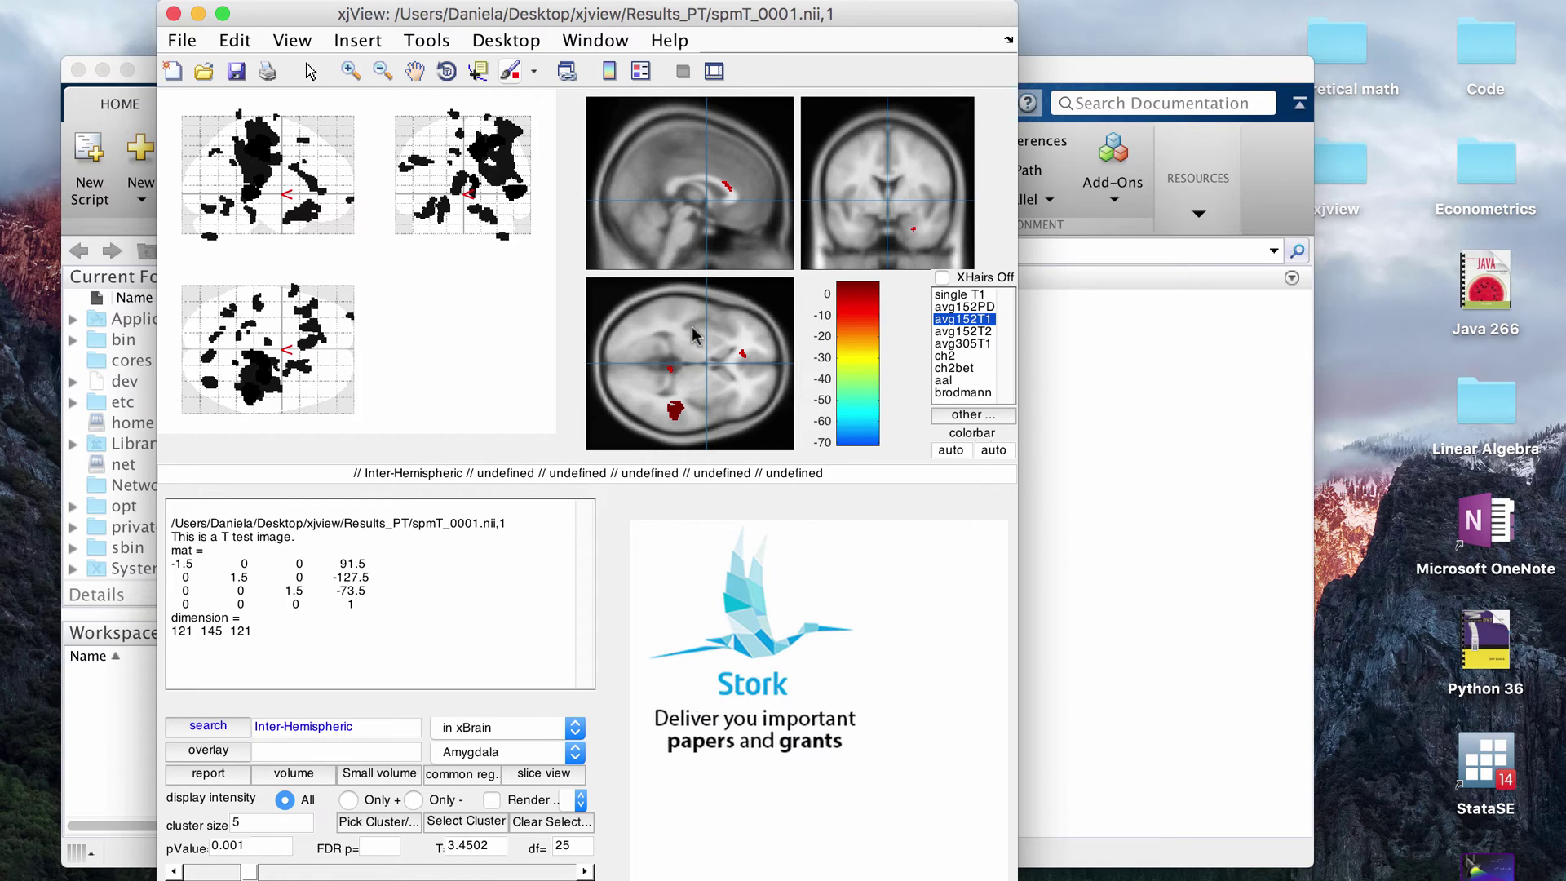
Probe red clusters in the axial, coronal and sagittal slices, ending at left frontal white matter (Frontal_Sup_L).
{"action": "left_click", "coordinate": [676, 410]}
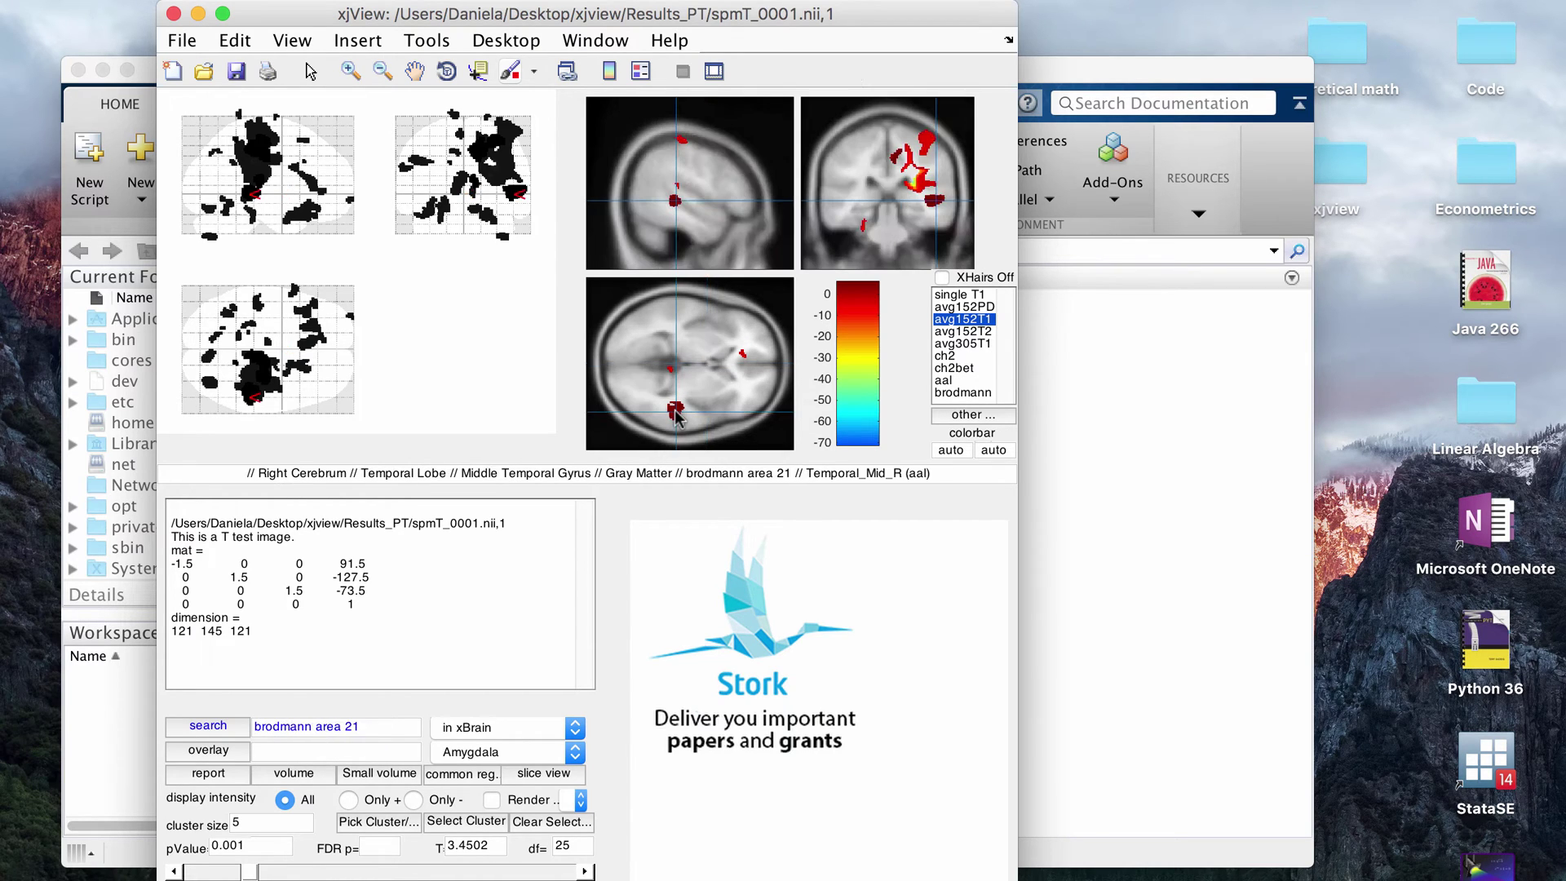
{"action": "left_click", "coordinate": [919, 189]}
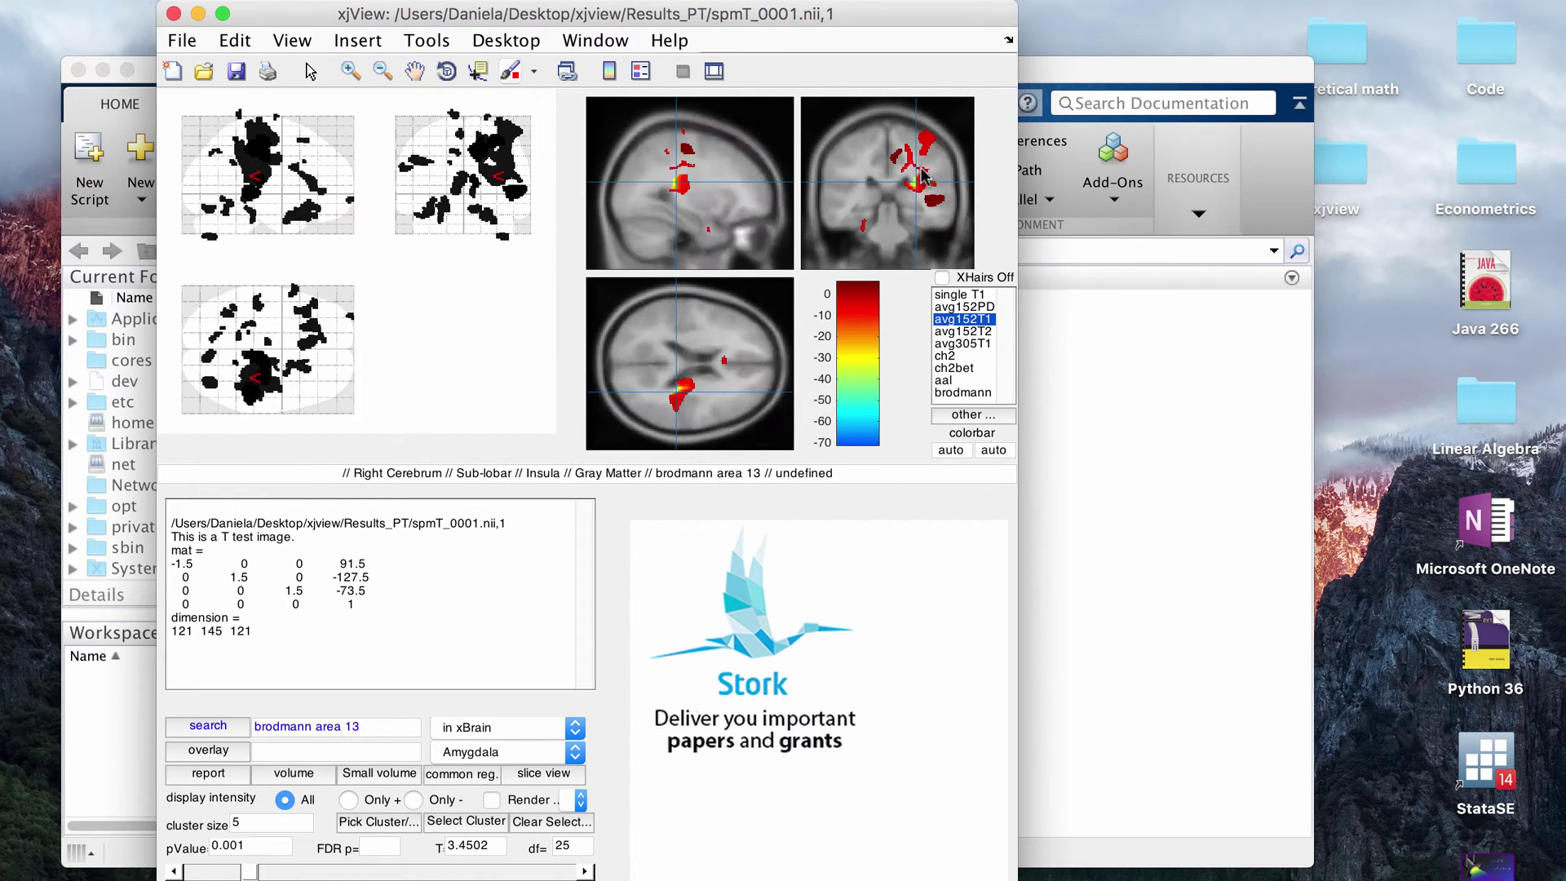
{"action": "left_click", "coordinate": [922, 169]}
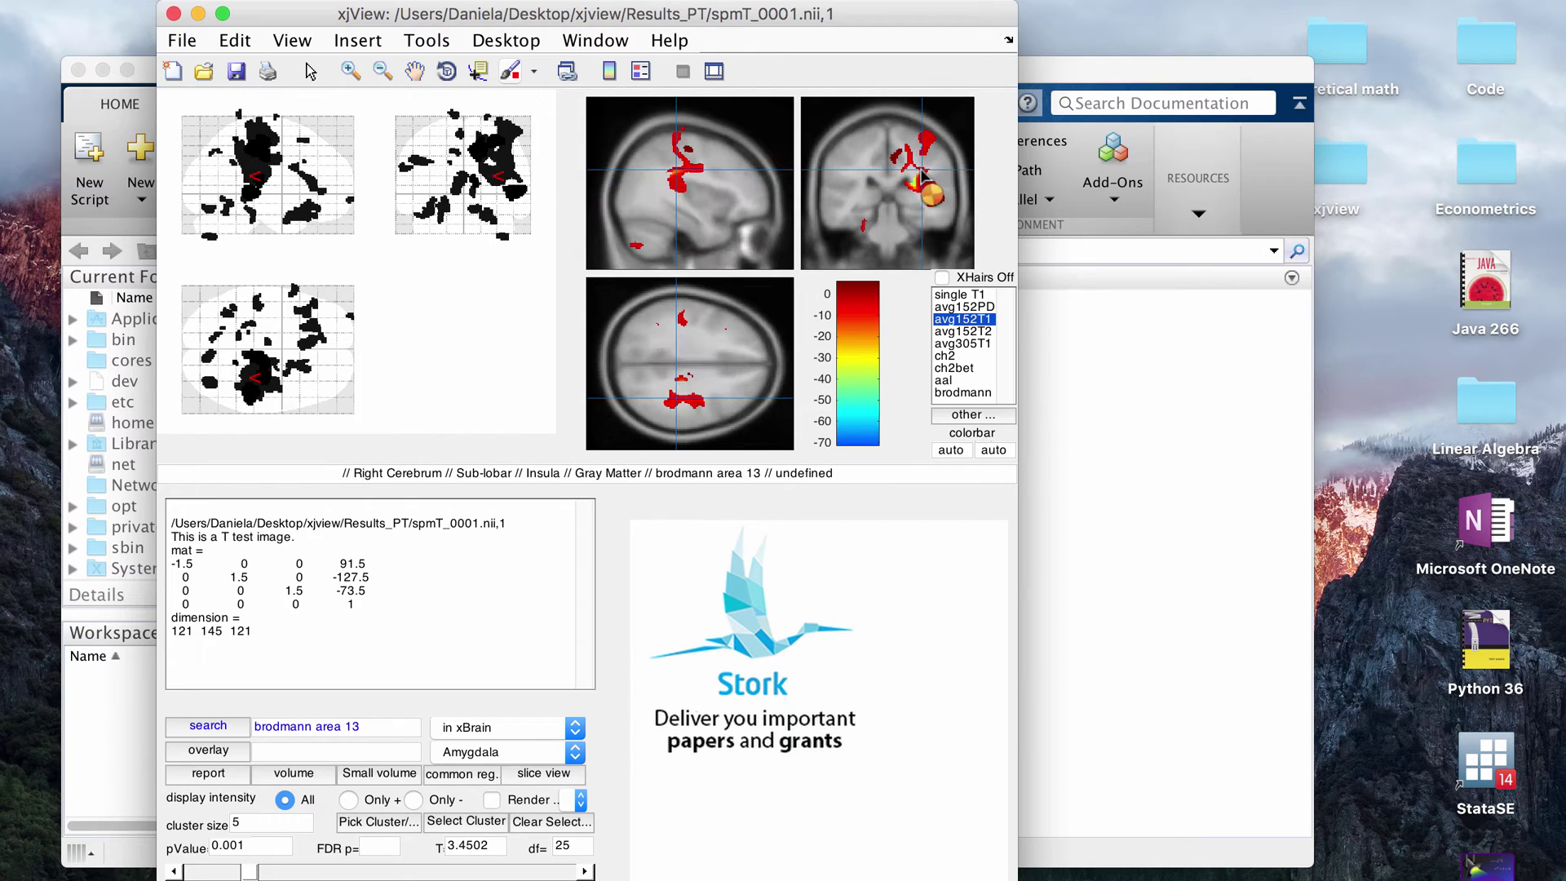
{"action": "left_click", "coordinate": [693, 168]}
{"action": "left_click", "coordinate": [675, 174]}
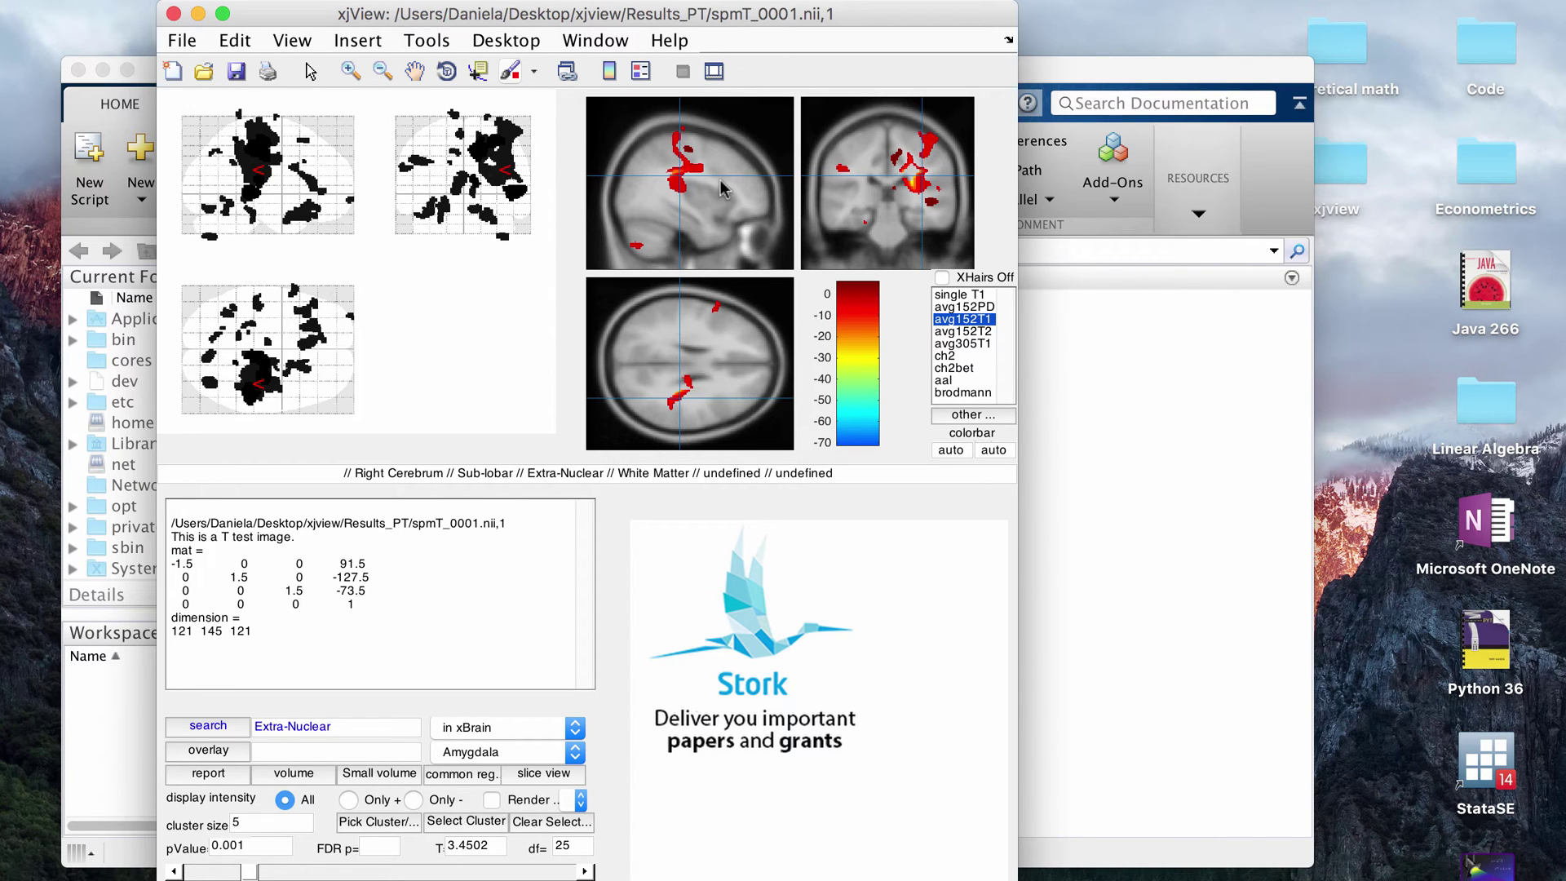
{"action": "left_click", "coordinate": [757, 360]}
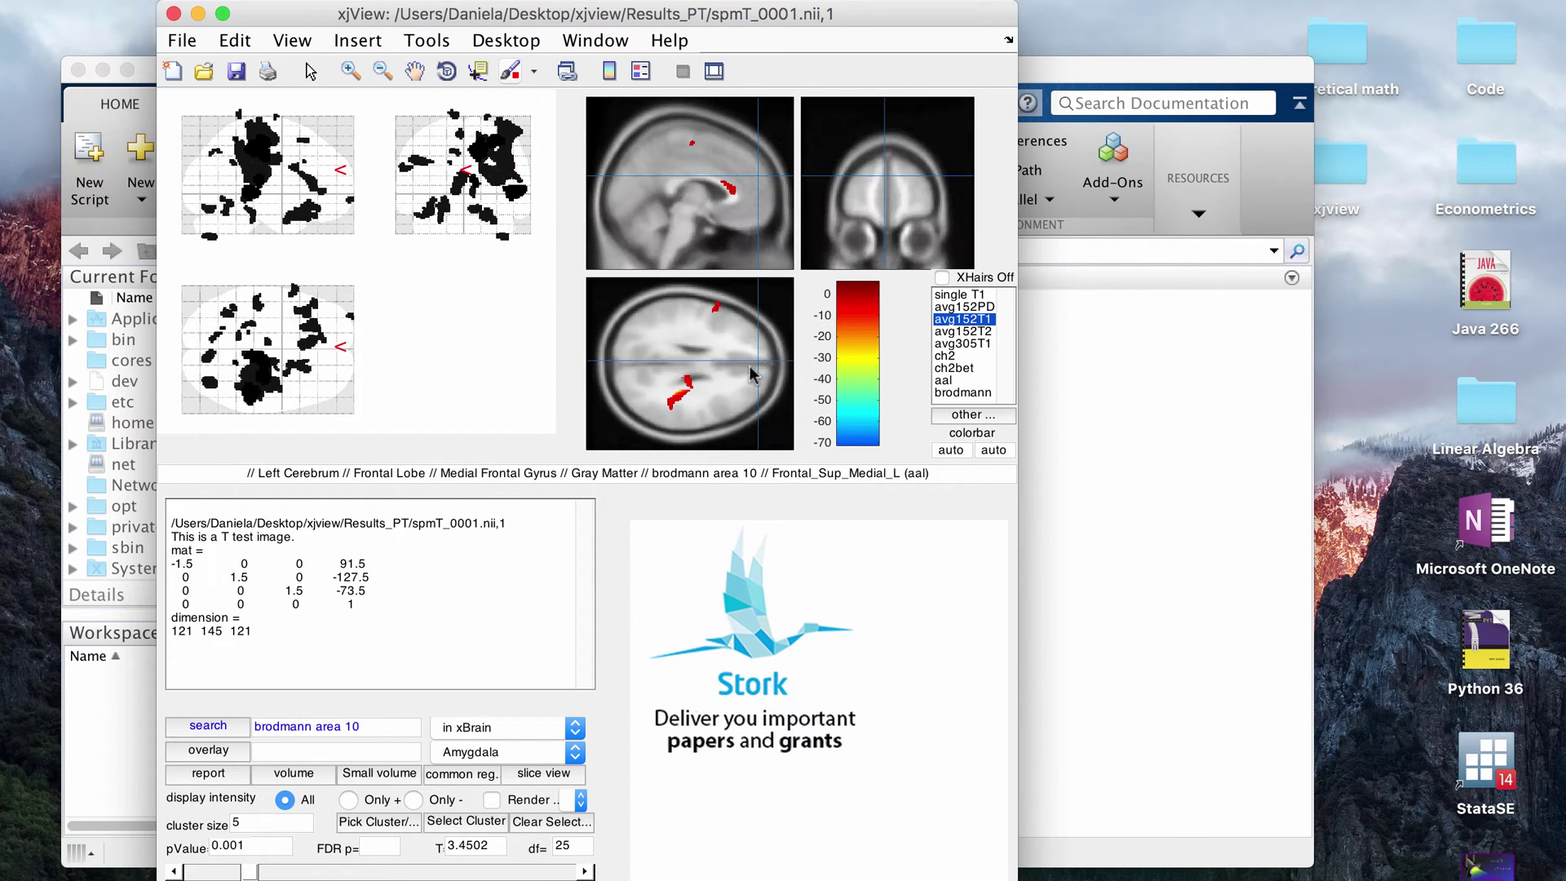
Check cluster labels from superior temporal gyrus to left BA 8, ending on left cingulate gyrus BA 31.
{"action": "left_click_drag", "start_coordinate": [746, 380], "coordinate": [863, 148]}
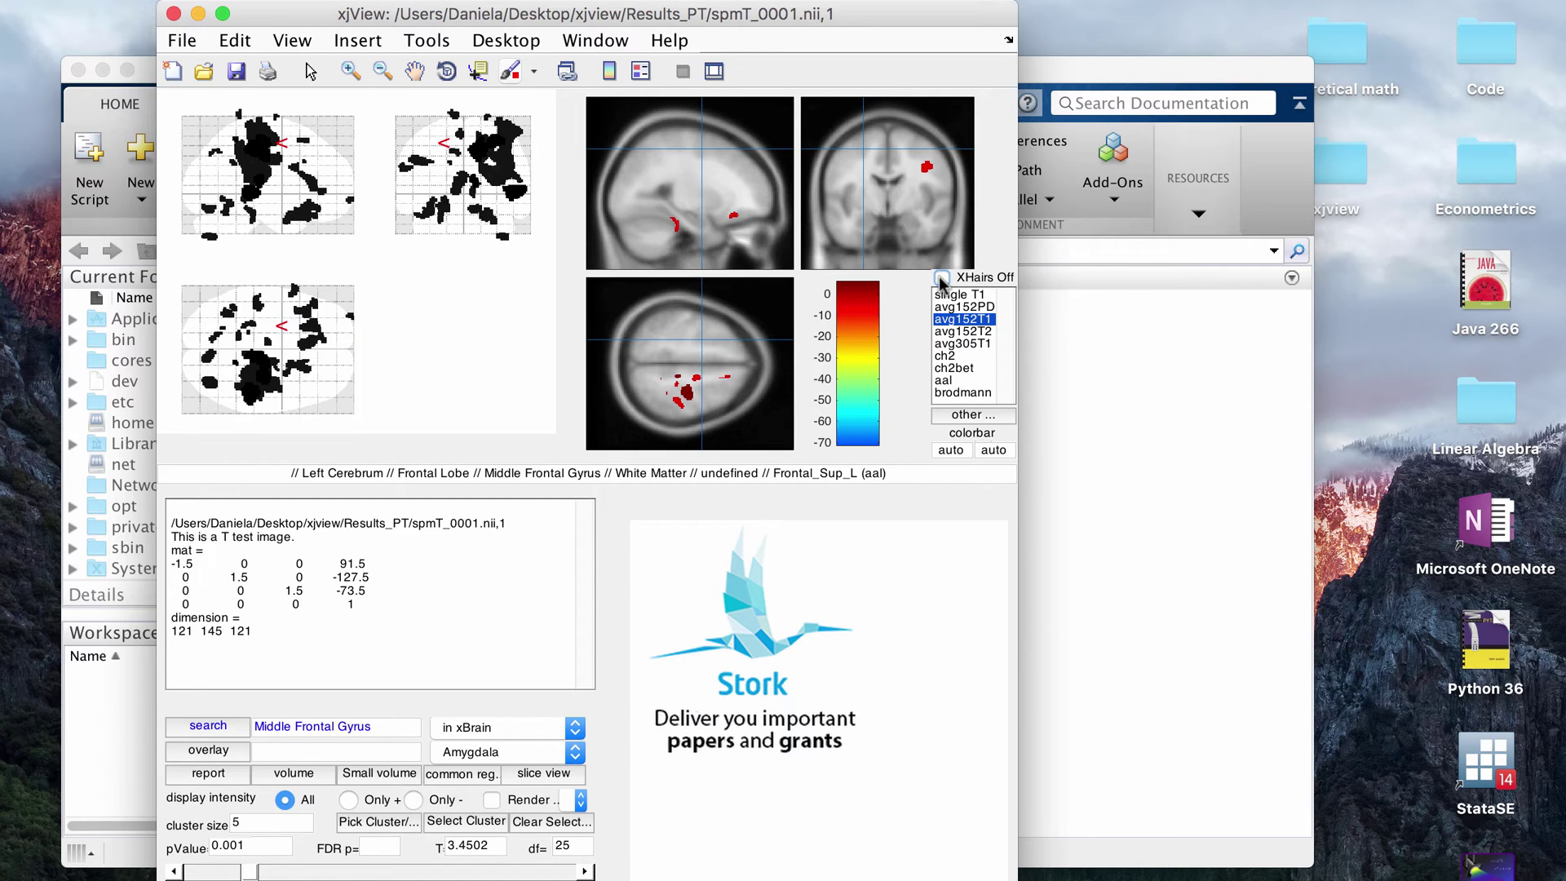
{"action": "left_click", "coordinate": [924, 169]}
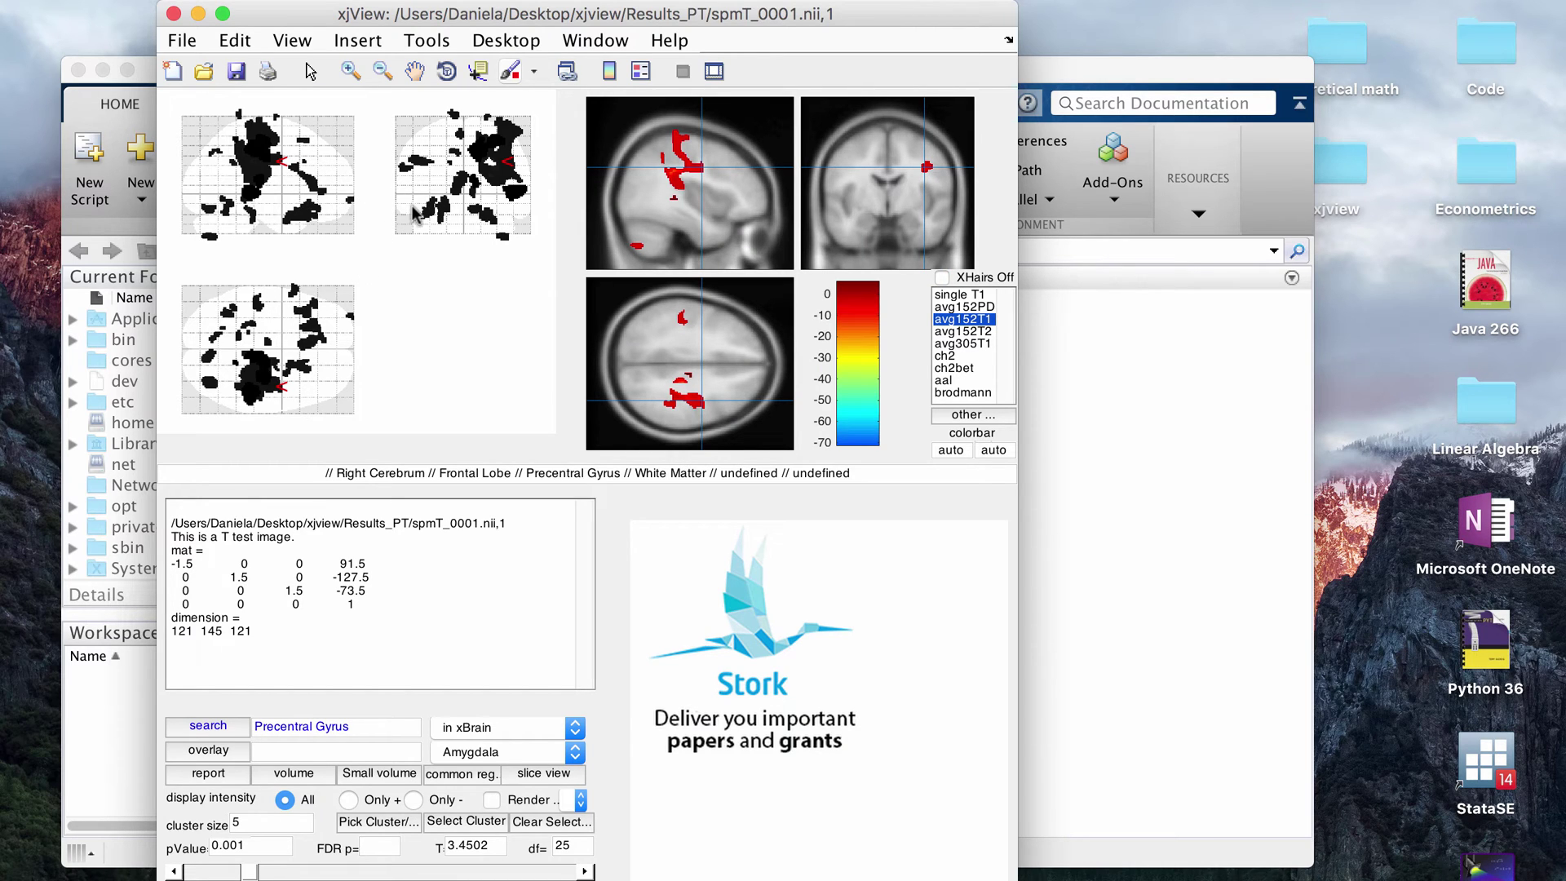
{"action": "left_click", "coordinate": [499, 155]}
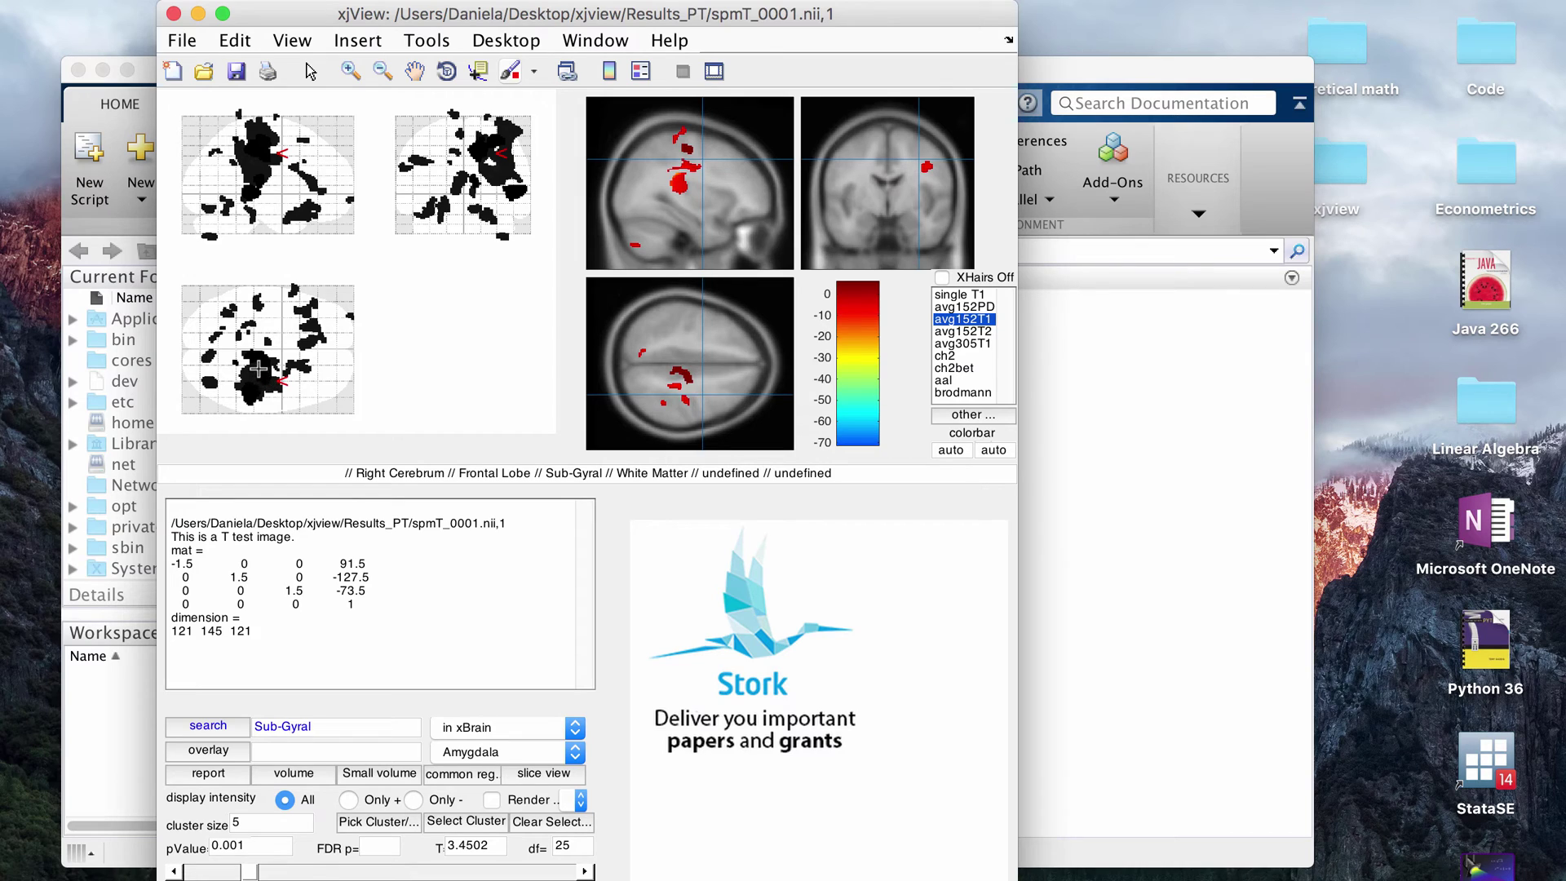
{"action": "left_click", "coordinate": [263, 382]}
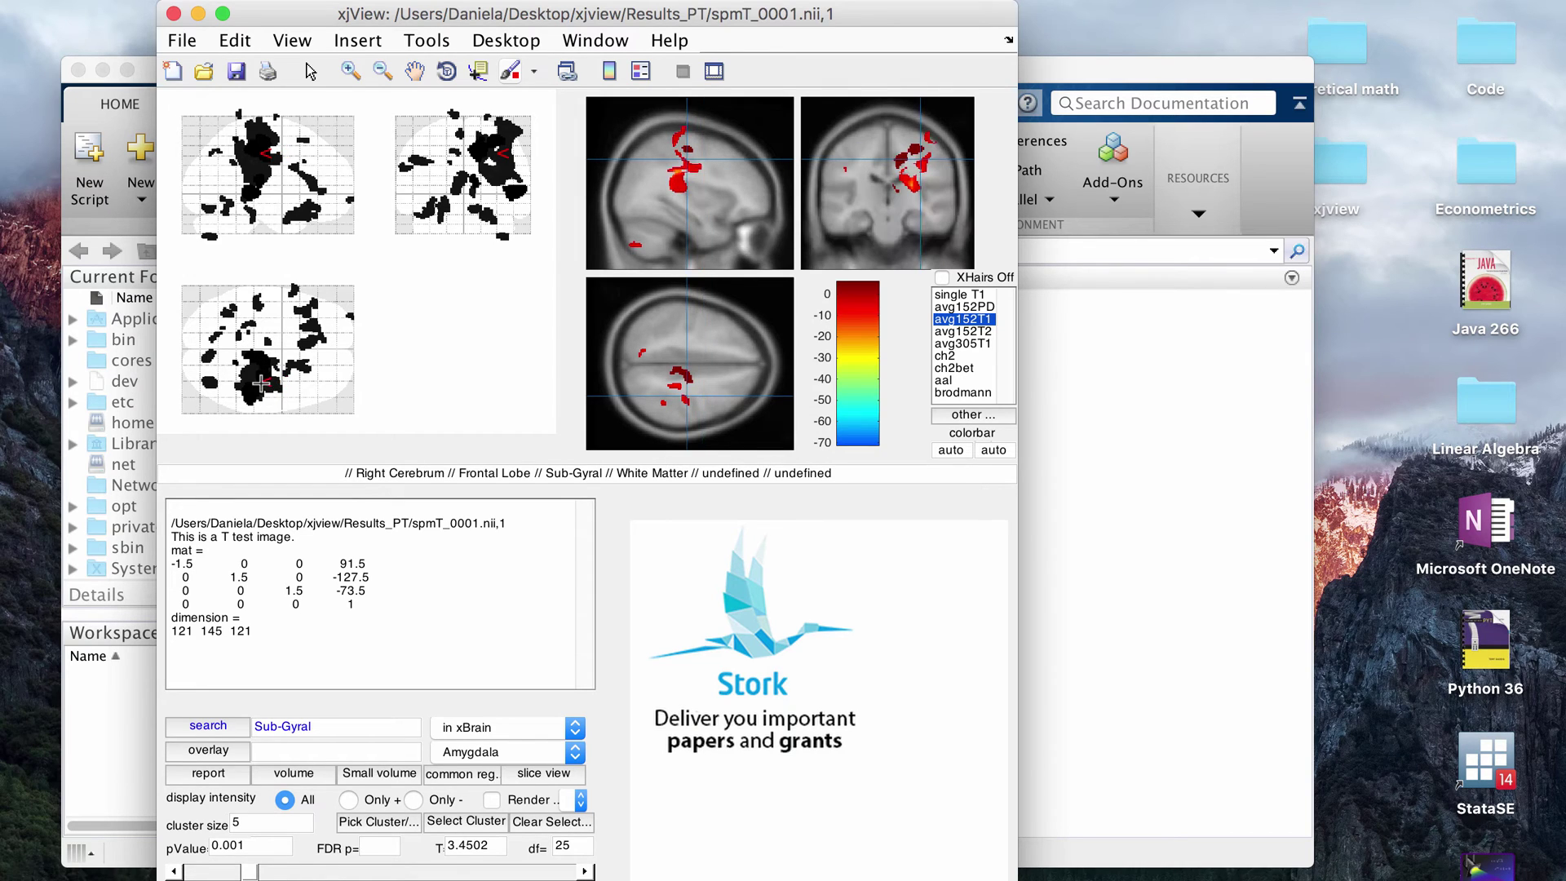
{"action": "left_click", "coordinate": [261, 371]}
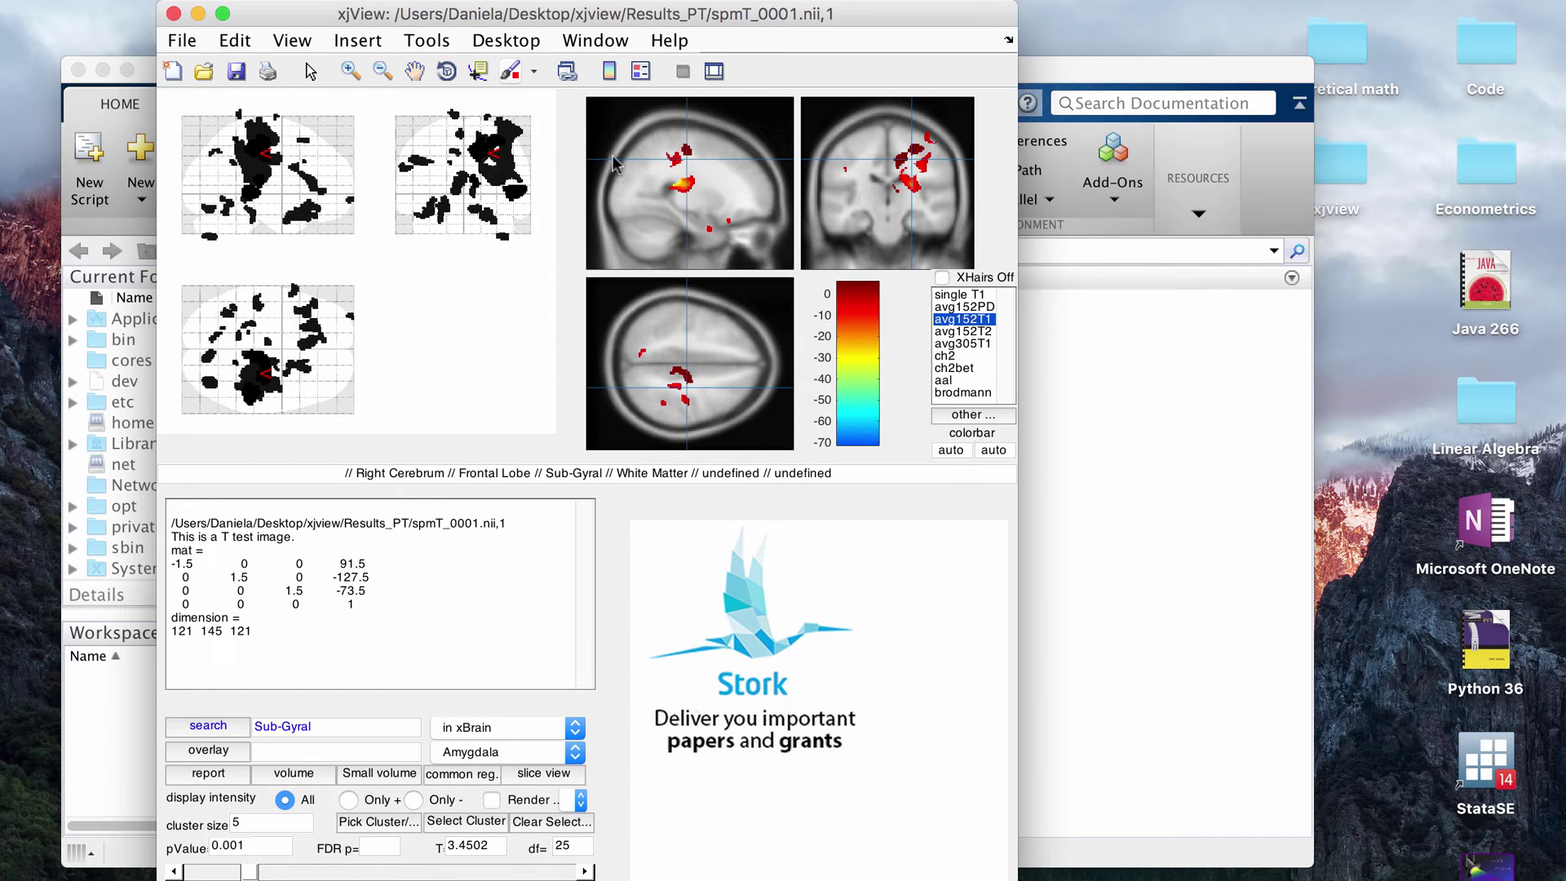
{"action": "left_click", "coordinate": [310, 345]}
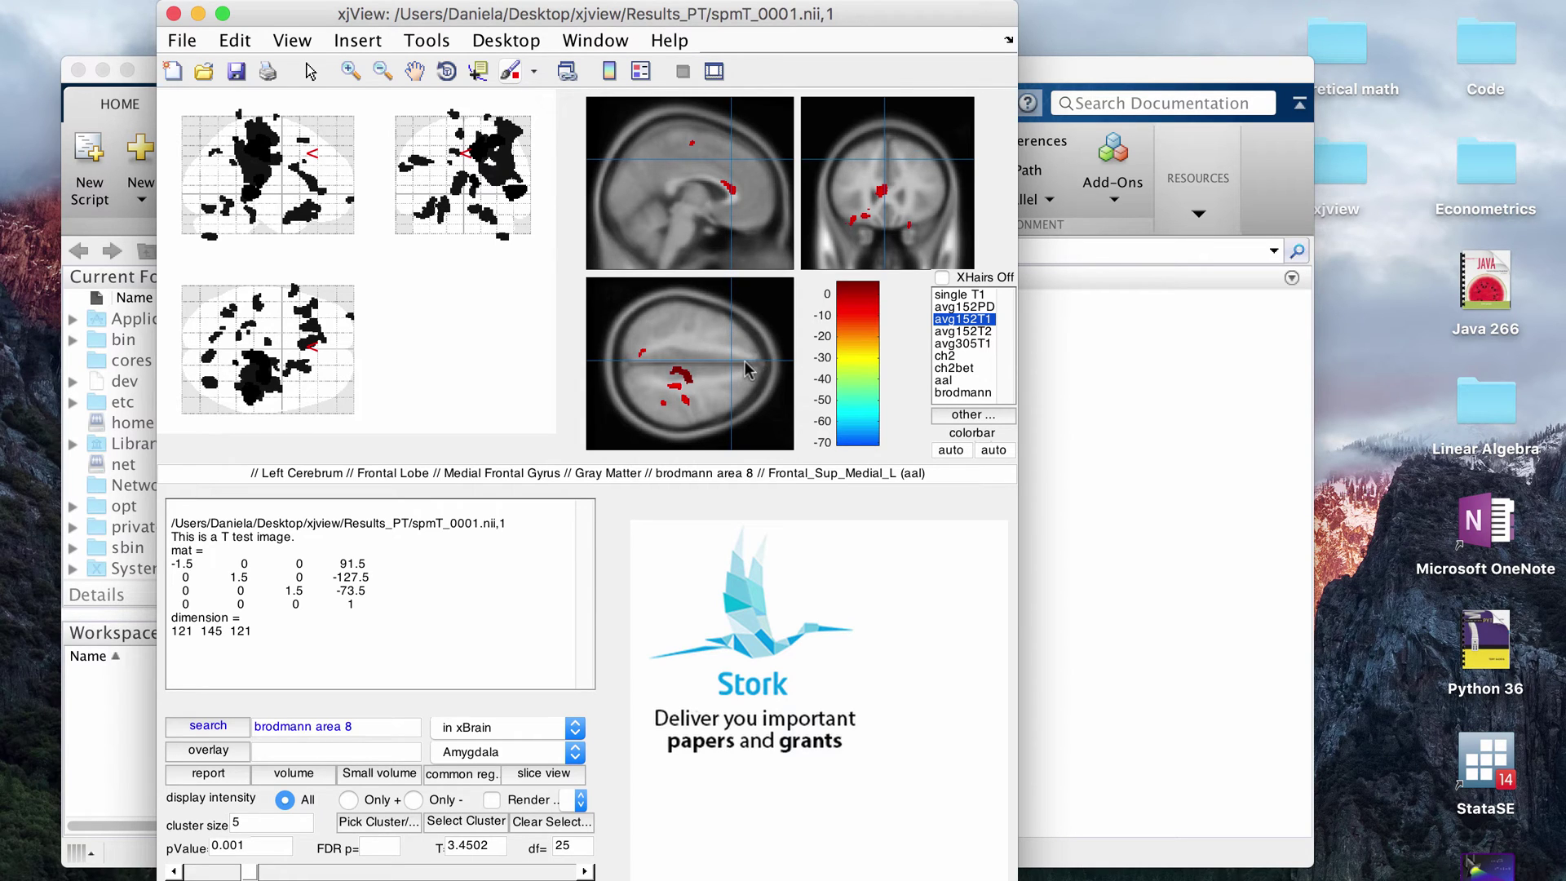
{"action": "left_click_drag", "start_coordinate": [744, 369], "coordinate": [677, 368]}
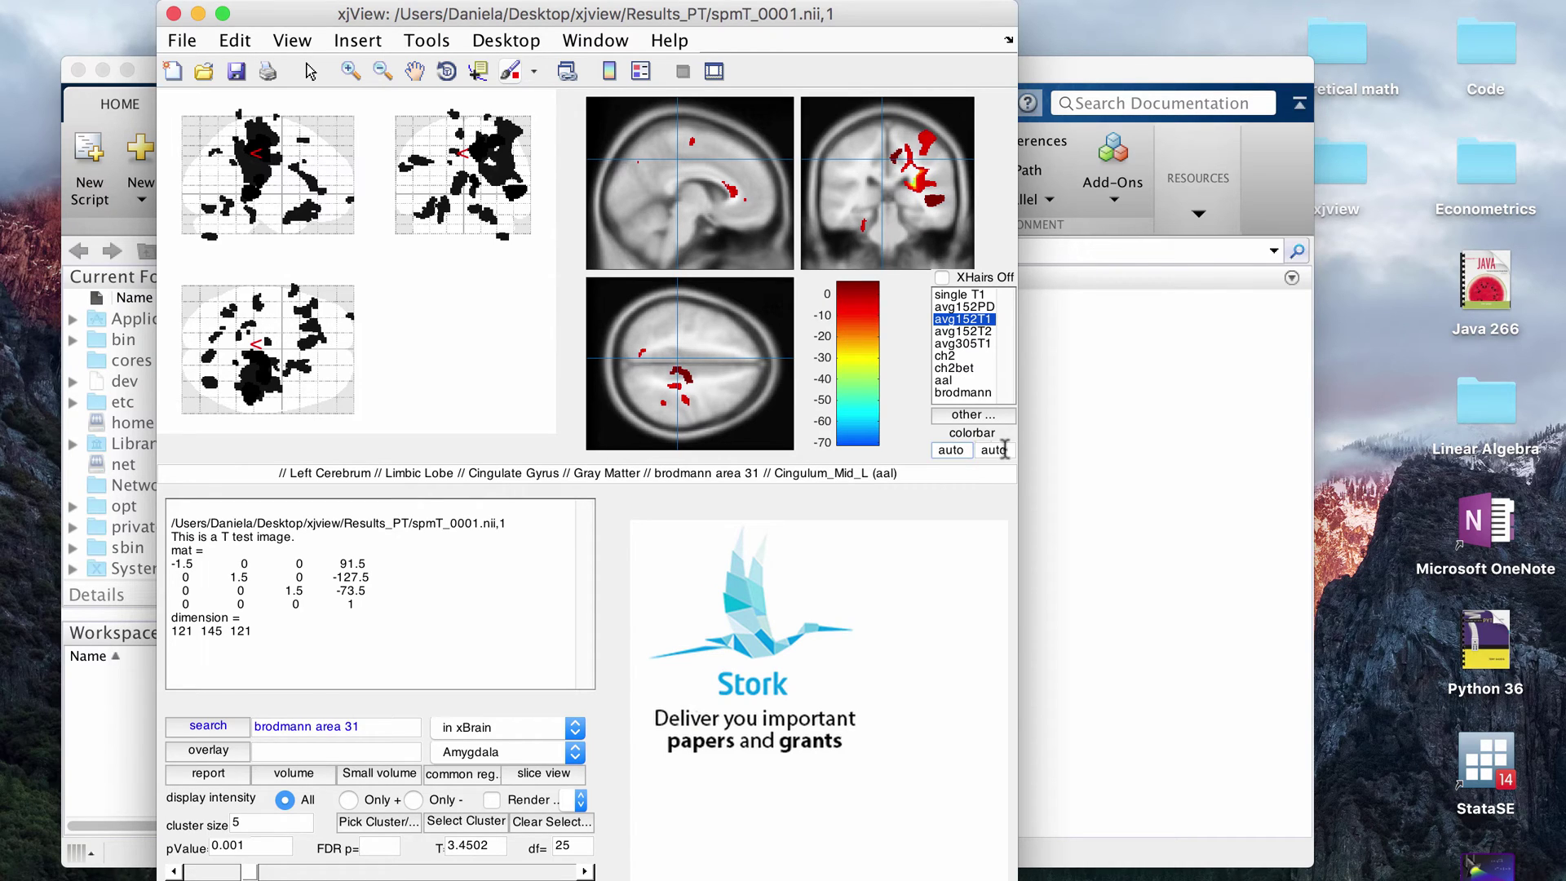
{"action": "double_click", "coordinate": [955, 450]}
{"action": "left_click", "coordinate": [985, 451]}
{"action": "type", "text": "-5"}
{"action": "left_click", "coordinate": [971, 451]}
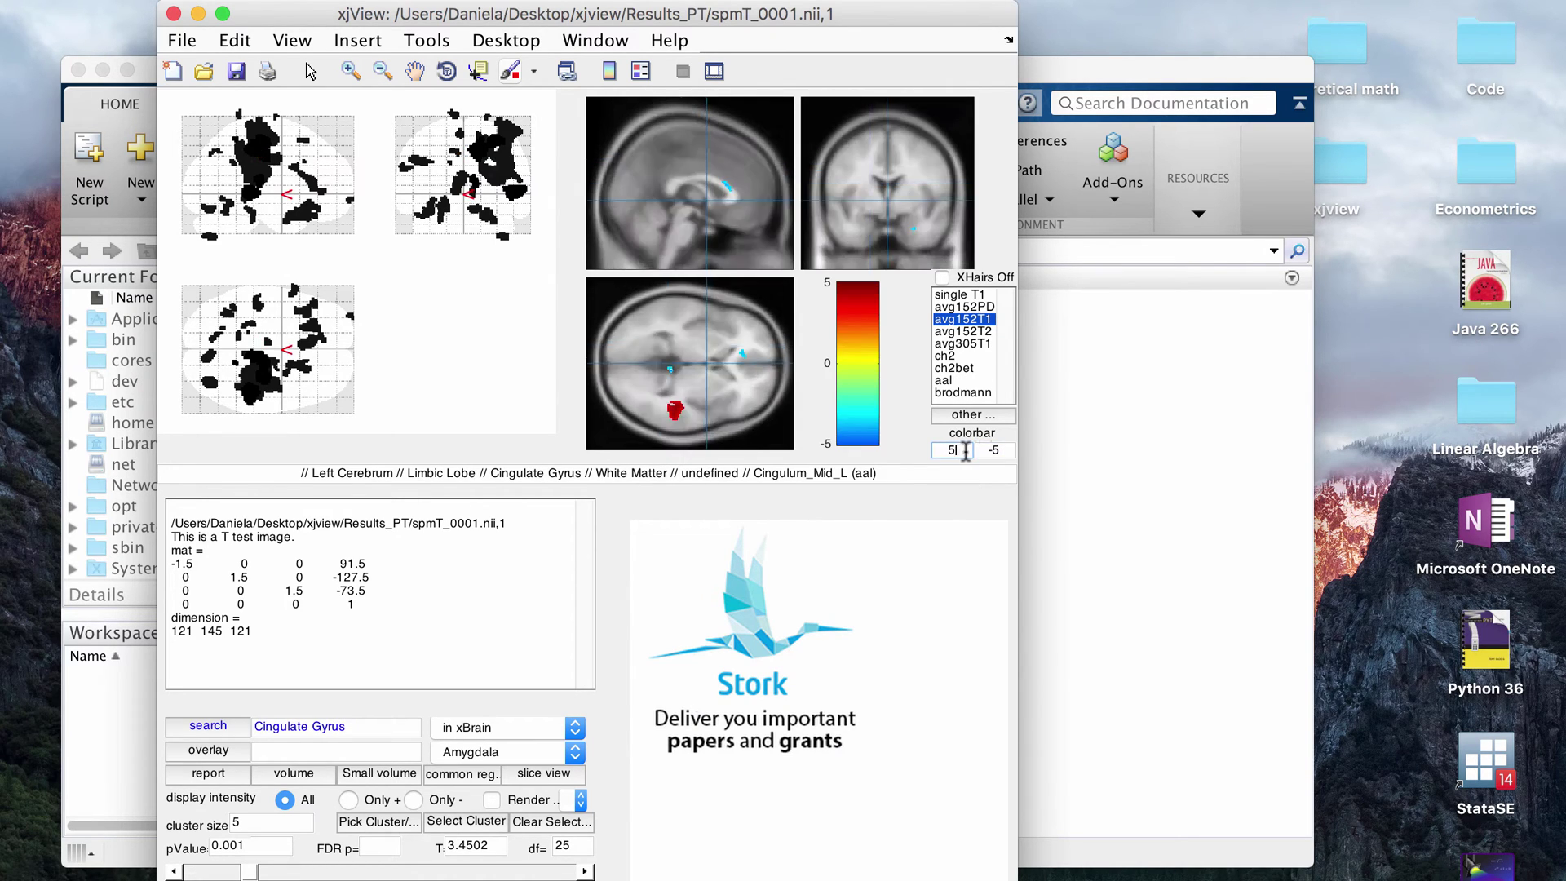
{"action": "left_click", "coordinate": [844, 406]}
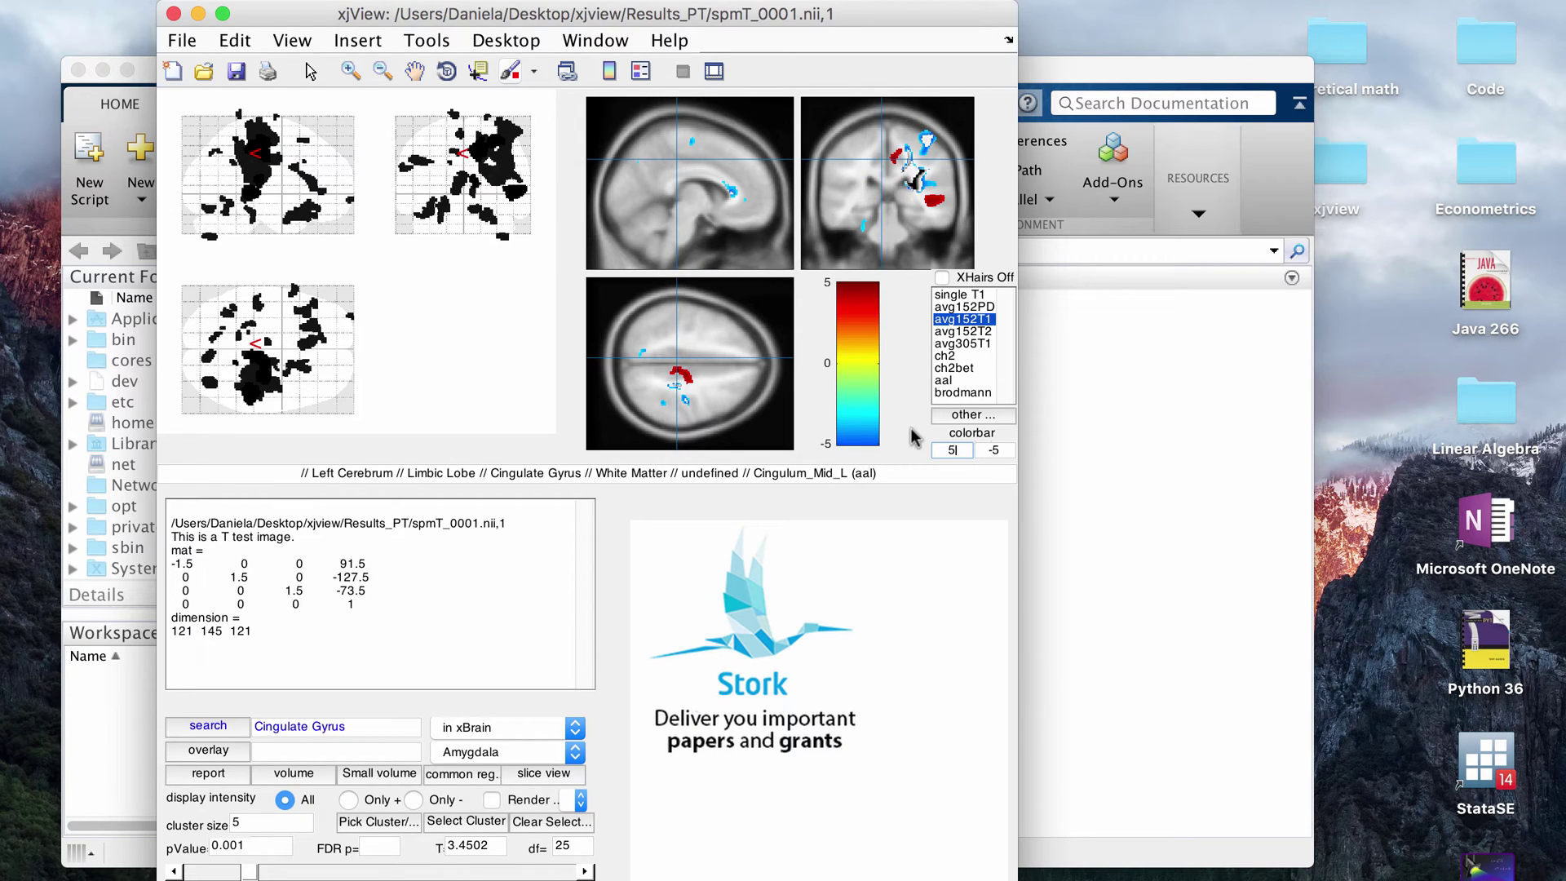
{"action": "left_click", "coordinate": [984, 448]}
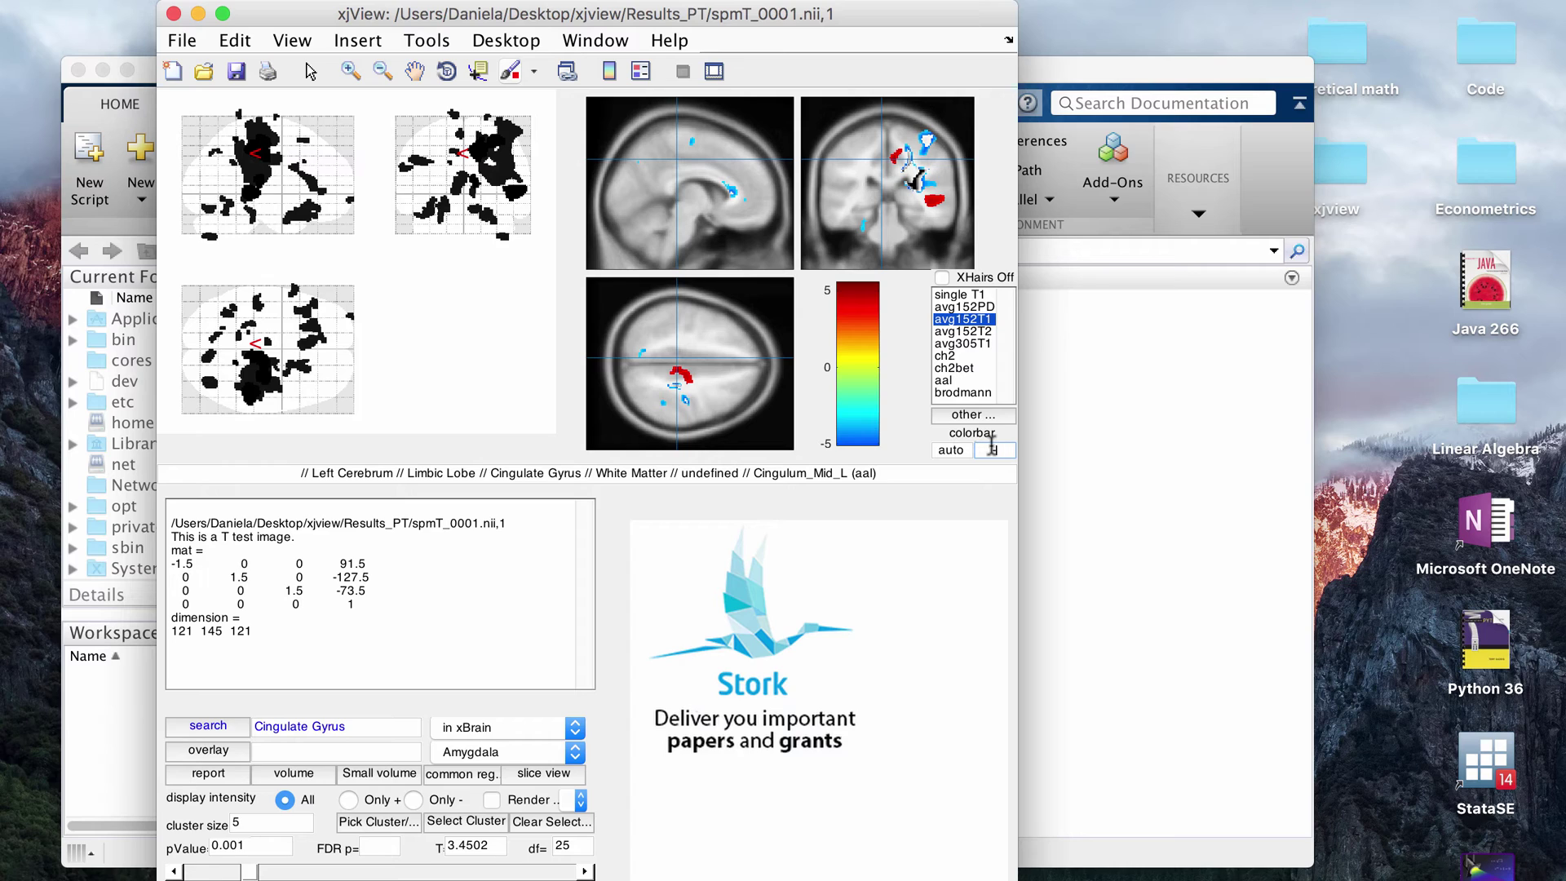
{"action": "type", "text": "autp"}
{"action": "left_click", "coordinate": [953, 451]}
{"action": "key", "text": "Return"}
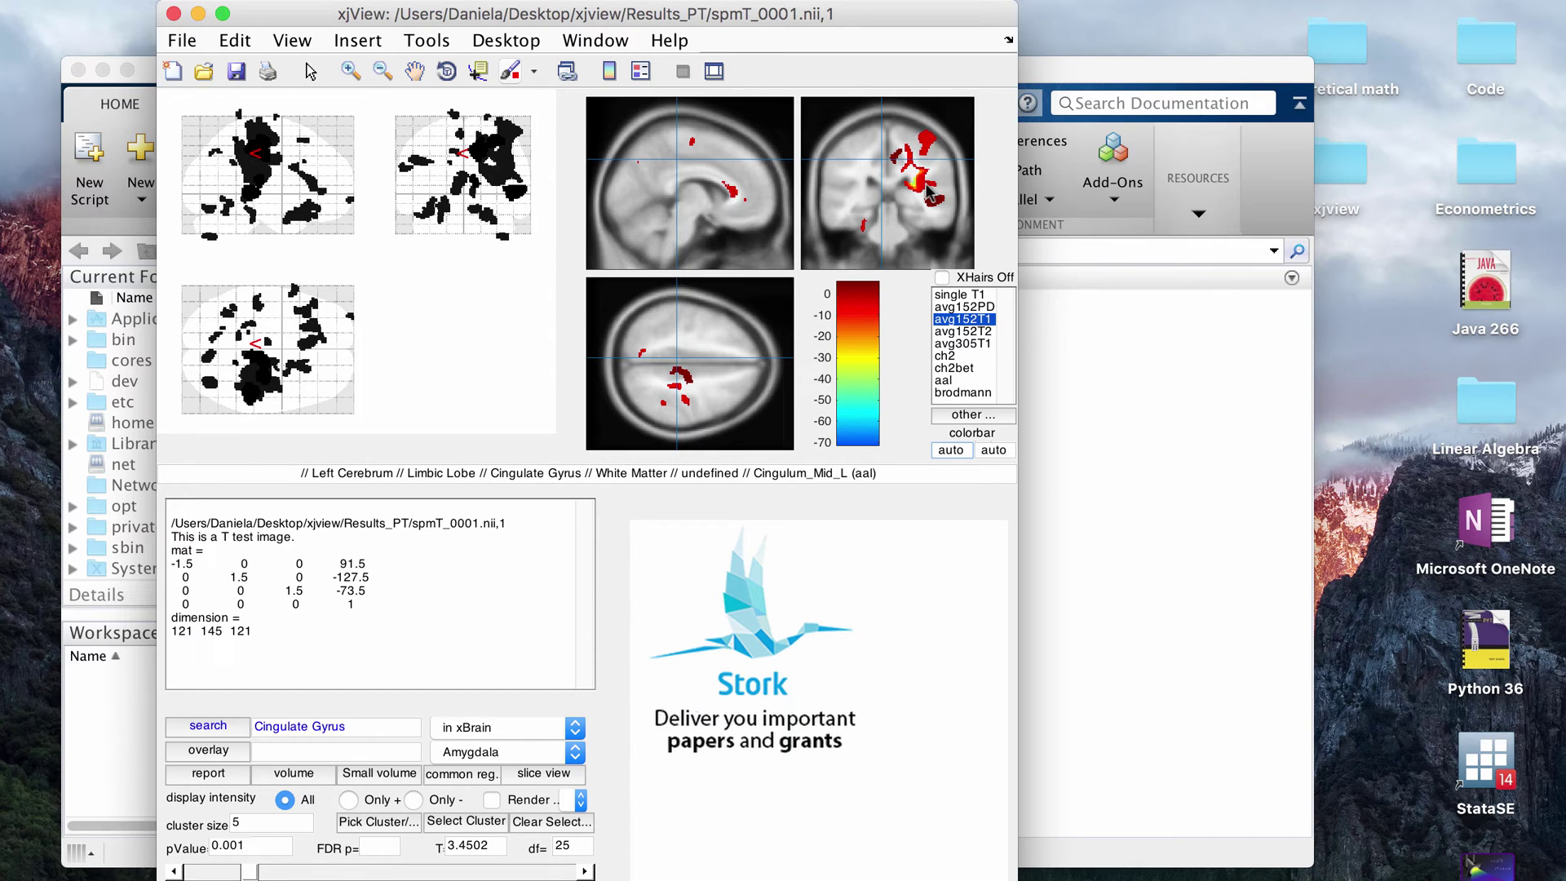
{"action": "left_click", "coordinate": [963, 308]}
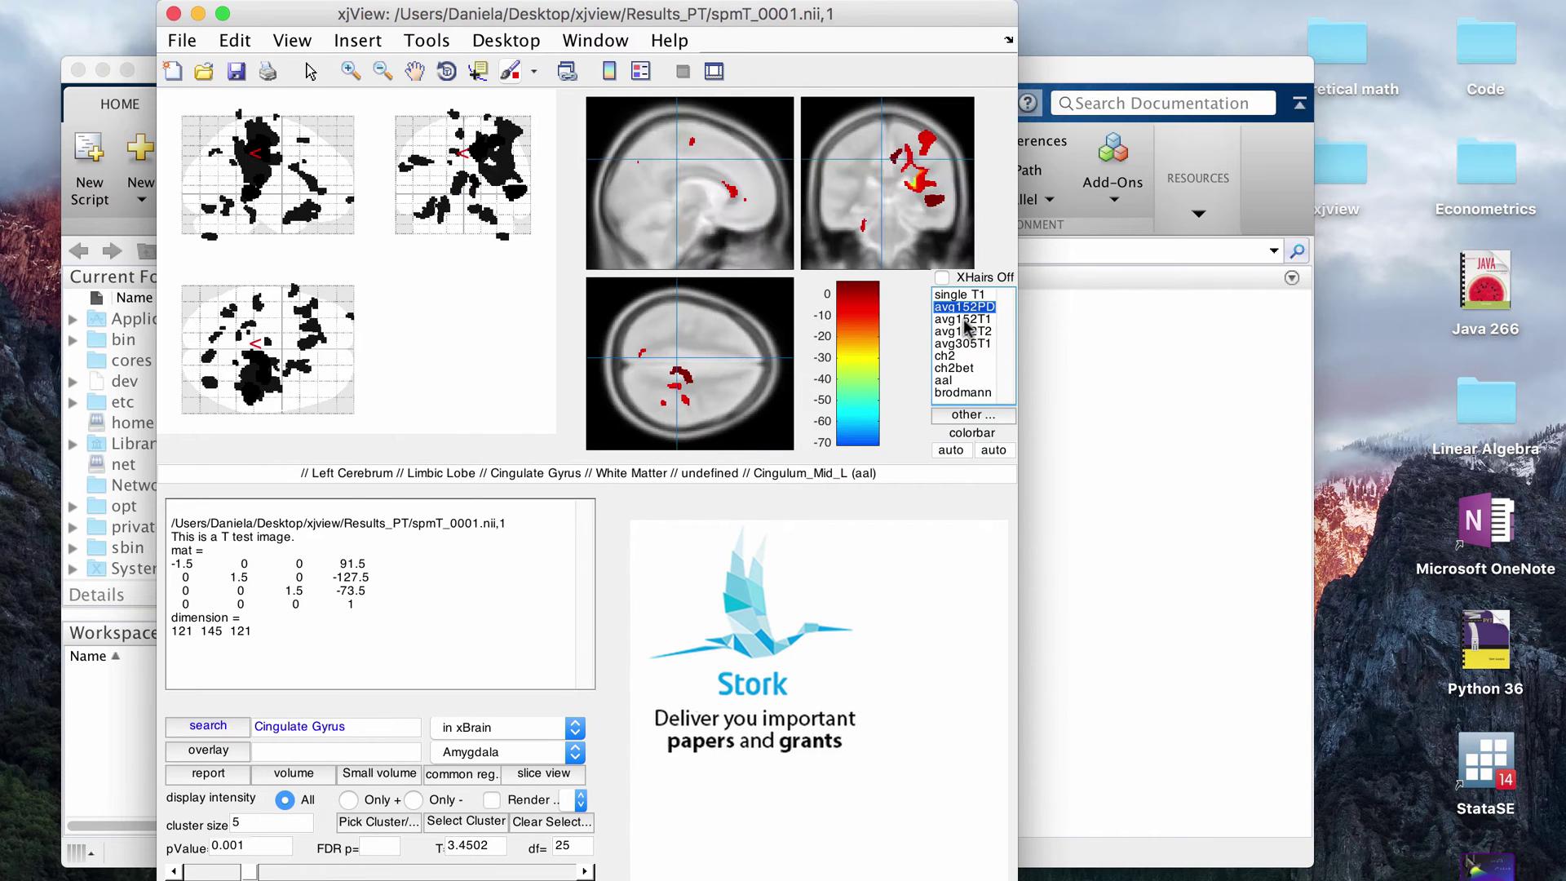
{"action": "left_click", "coordinate": [965, 320]}
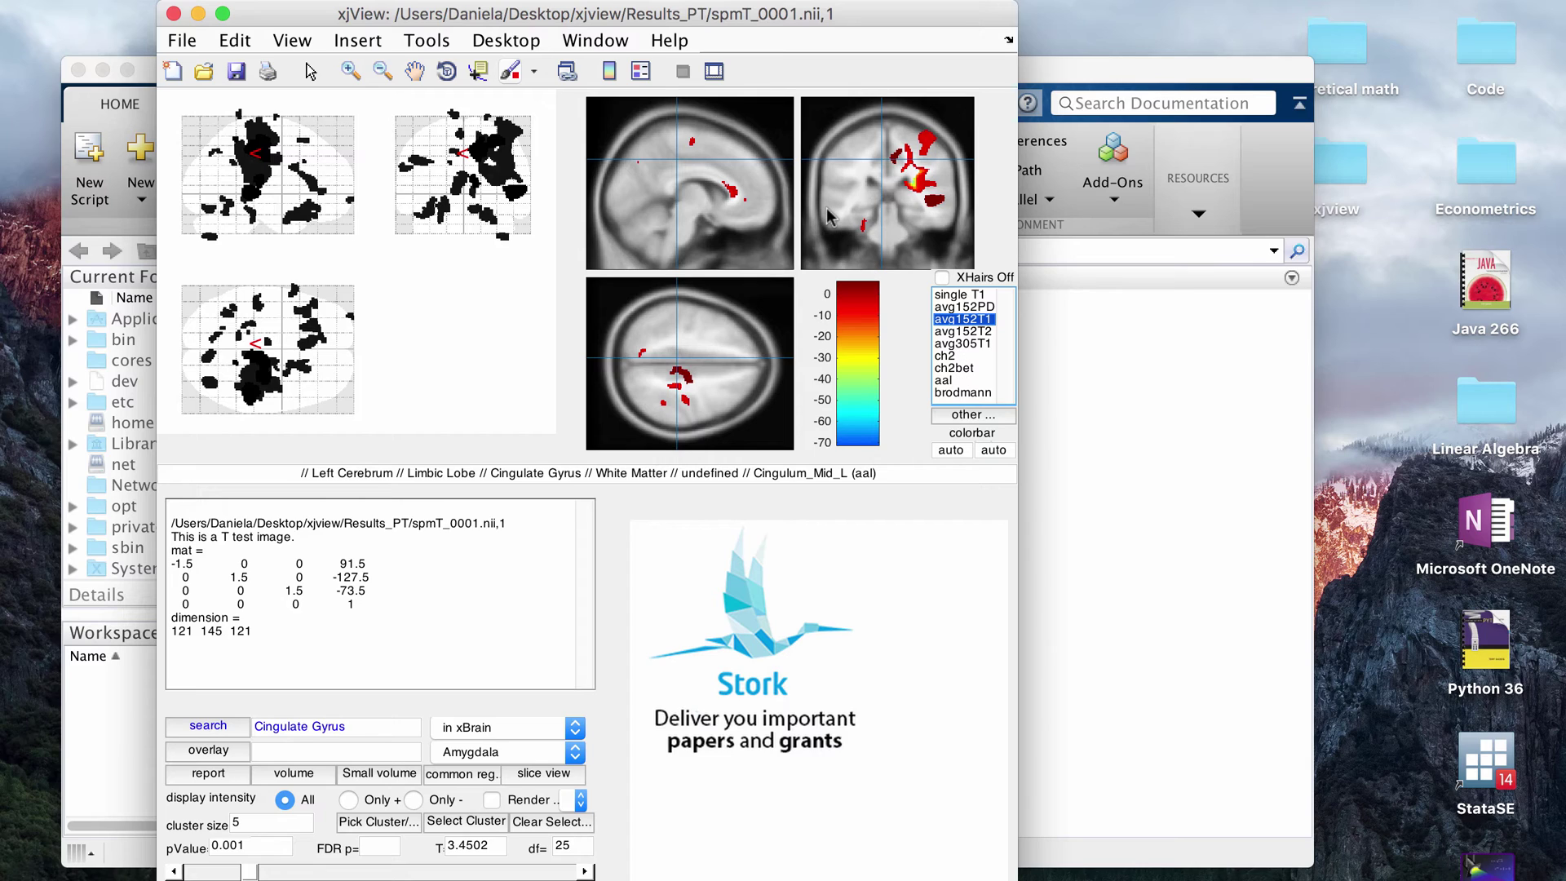
{"action": "left_click", "coordinate": [965, 418]}
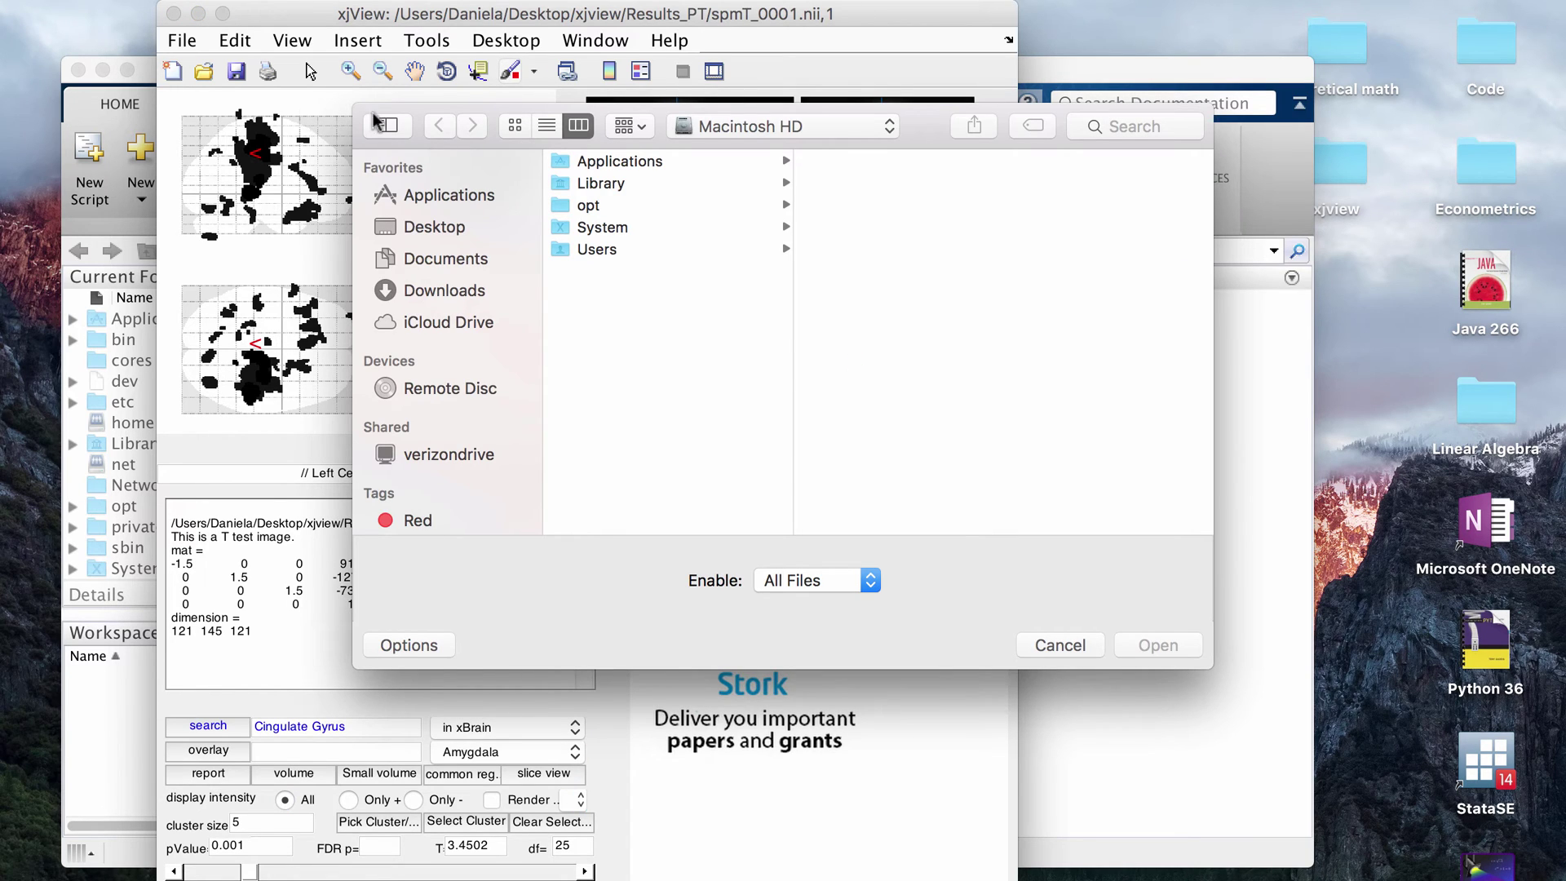
{"action": "left_click", "coordinate": [1050, 649]}
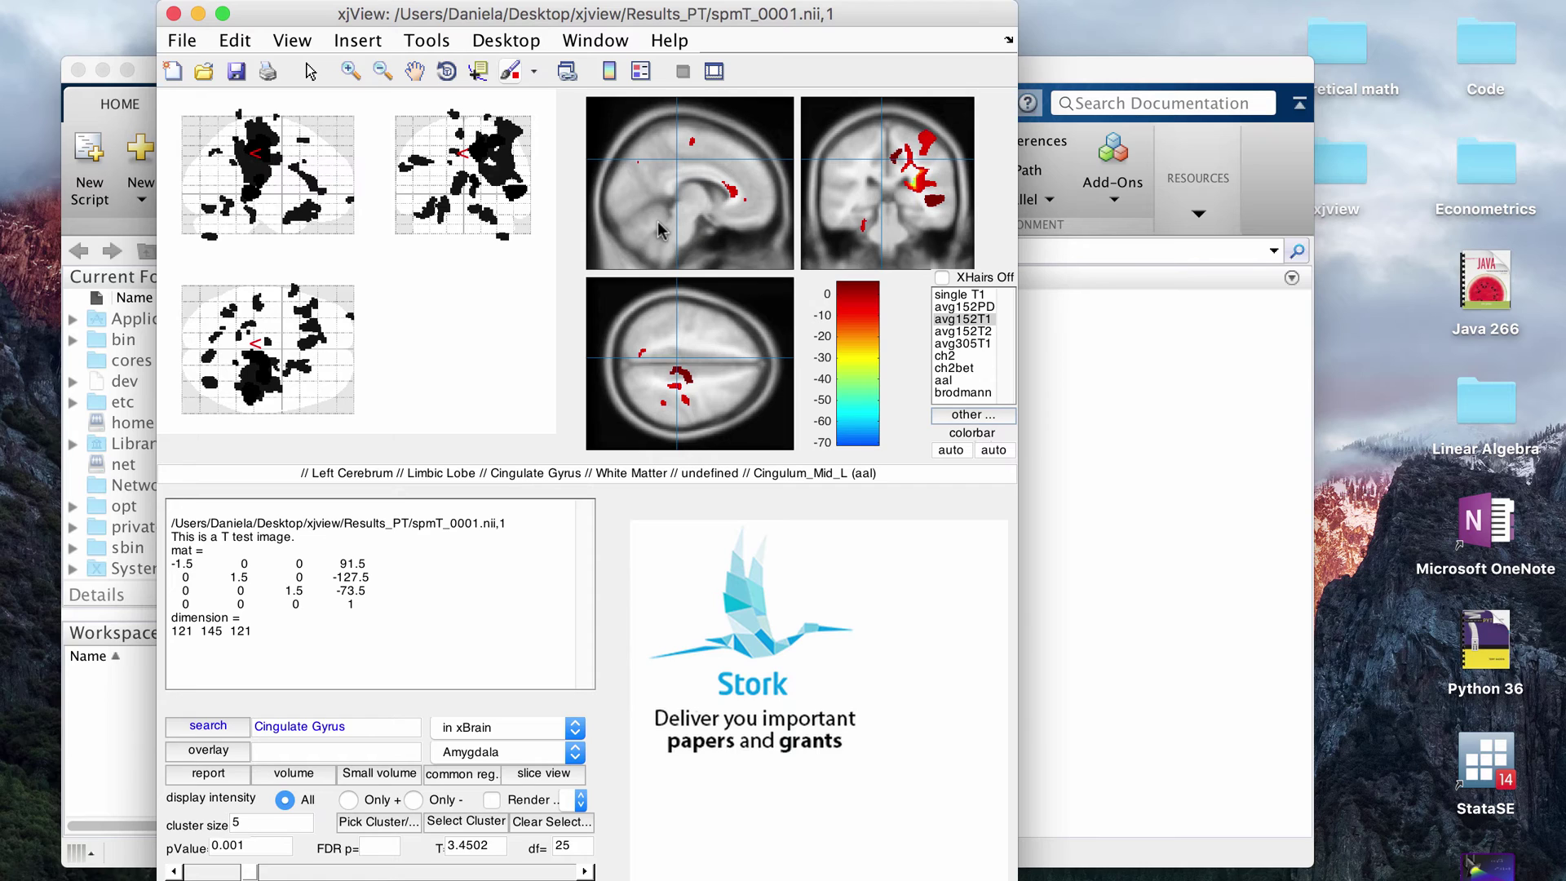
Toggle display intensity Only +, Only -, back to All, then place the crosshair on the left corpus callosum.
{"action": "left_click", "coordinate": [929, 144]}
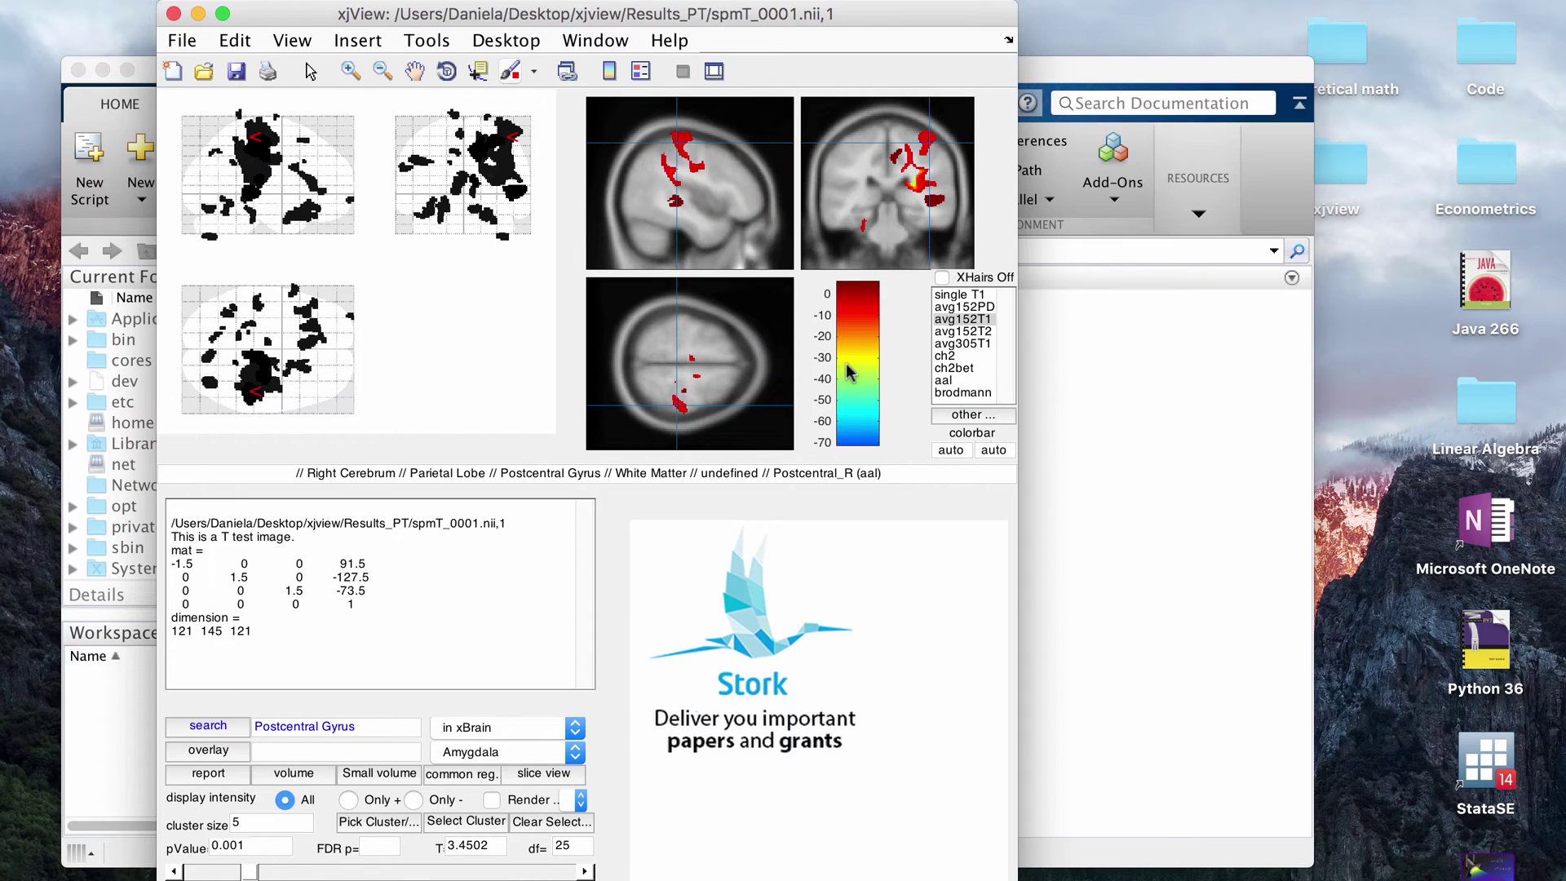
{"action": "left_click", "coordinate": [932, 201]}
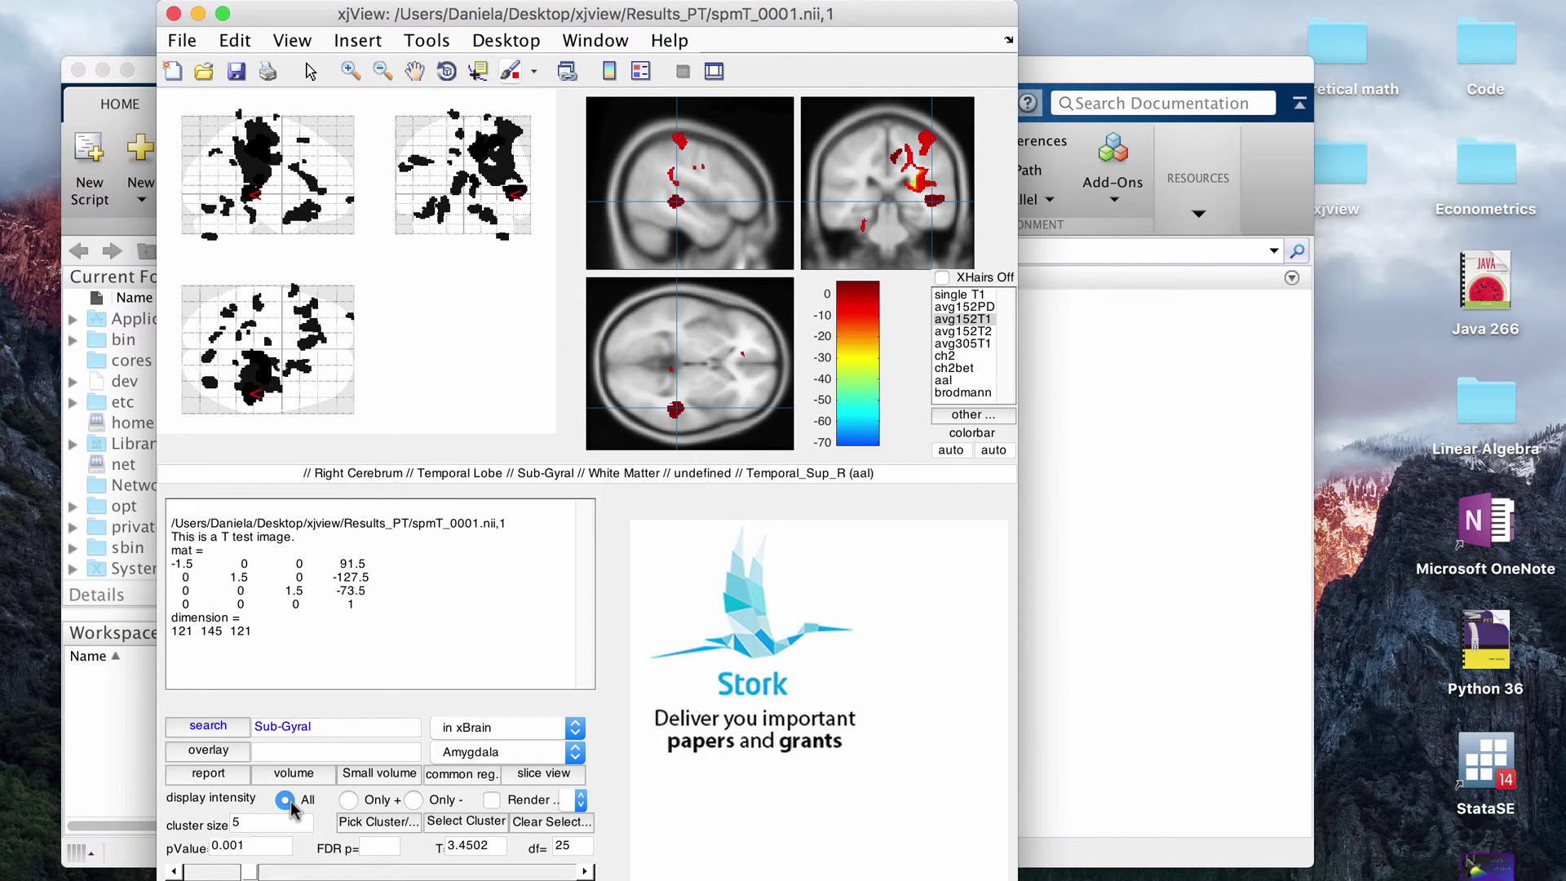
{"action": "left_click", "coordinate": [349, 801]}
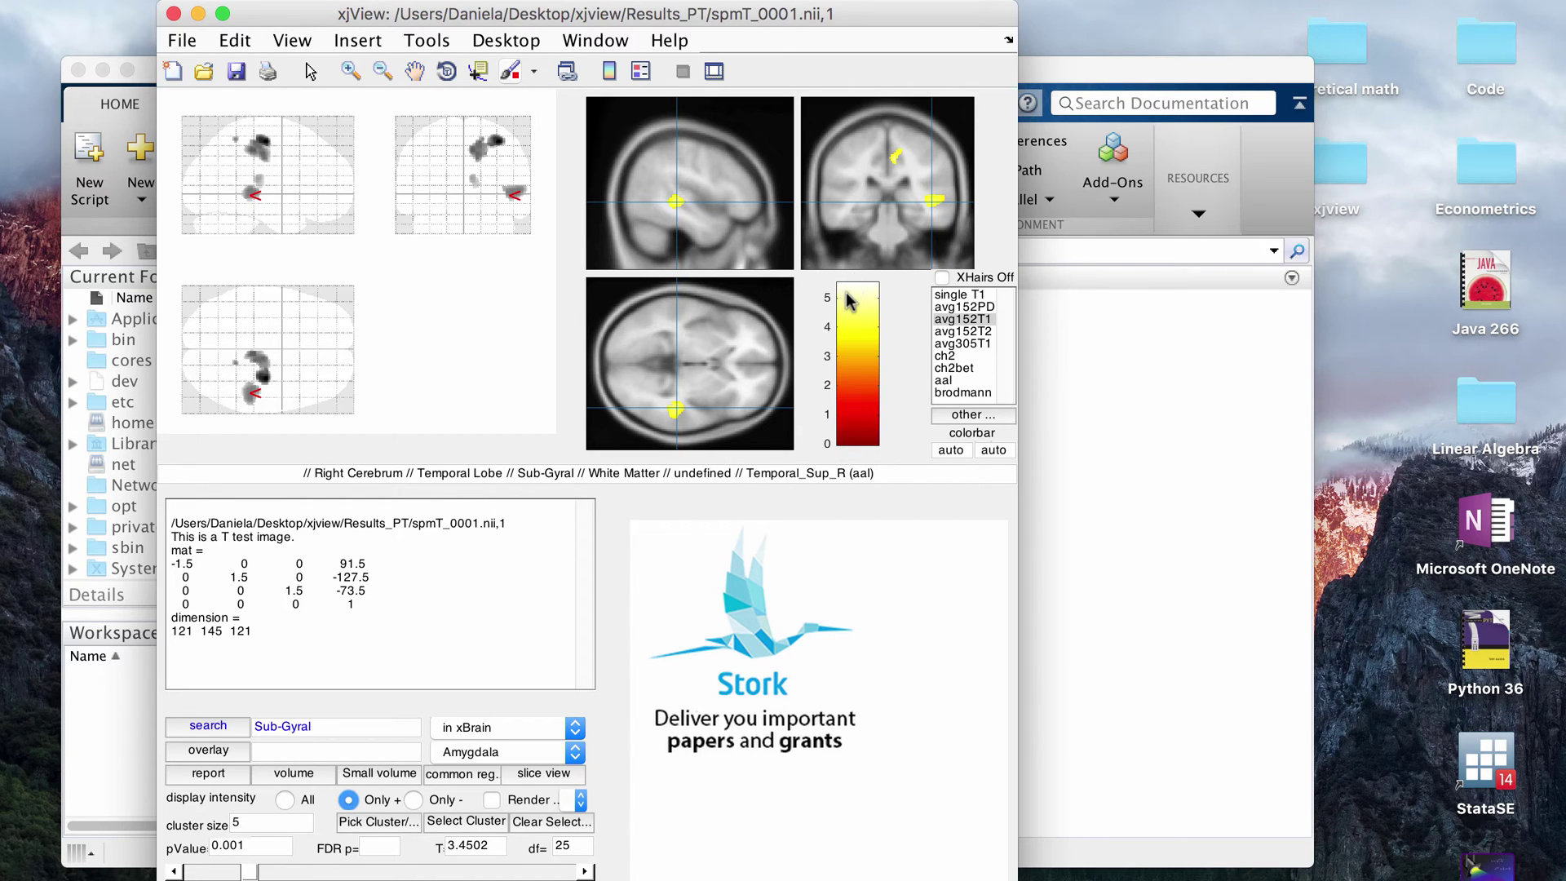
{"action": "left_click", "coordinate": [414, 800]}
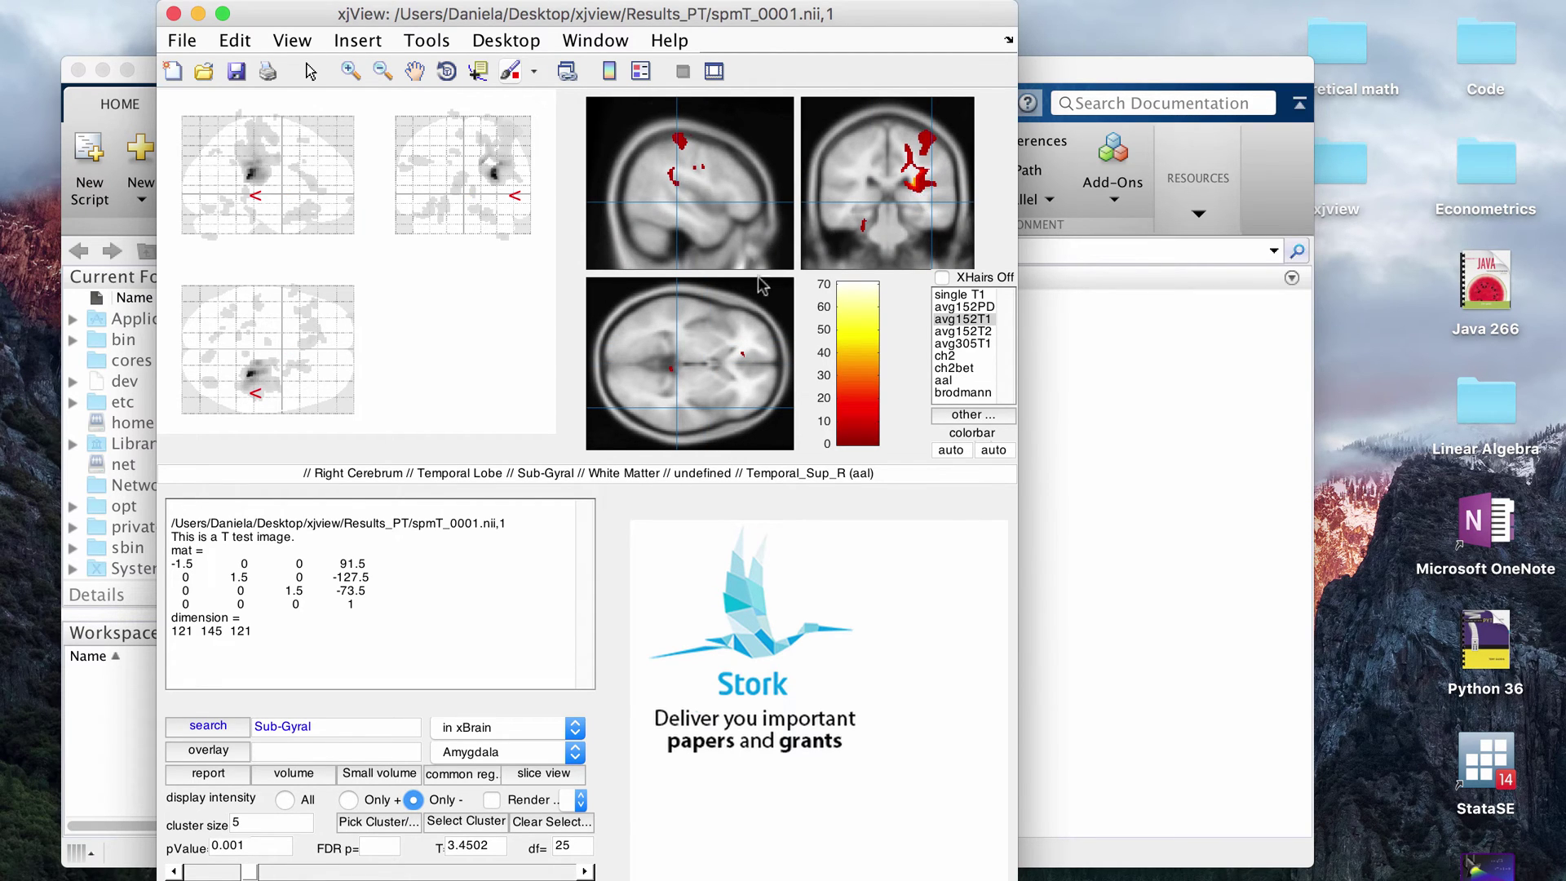
{"action": "left_click", "coordinate": [284, 800]}
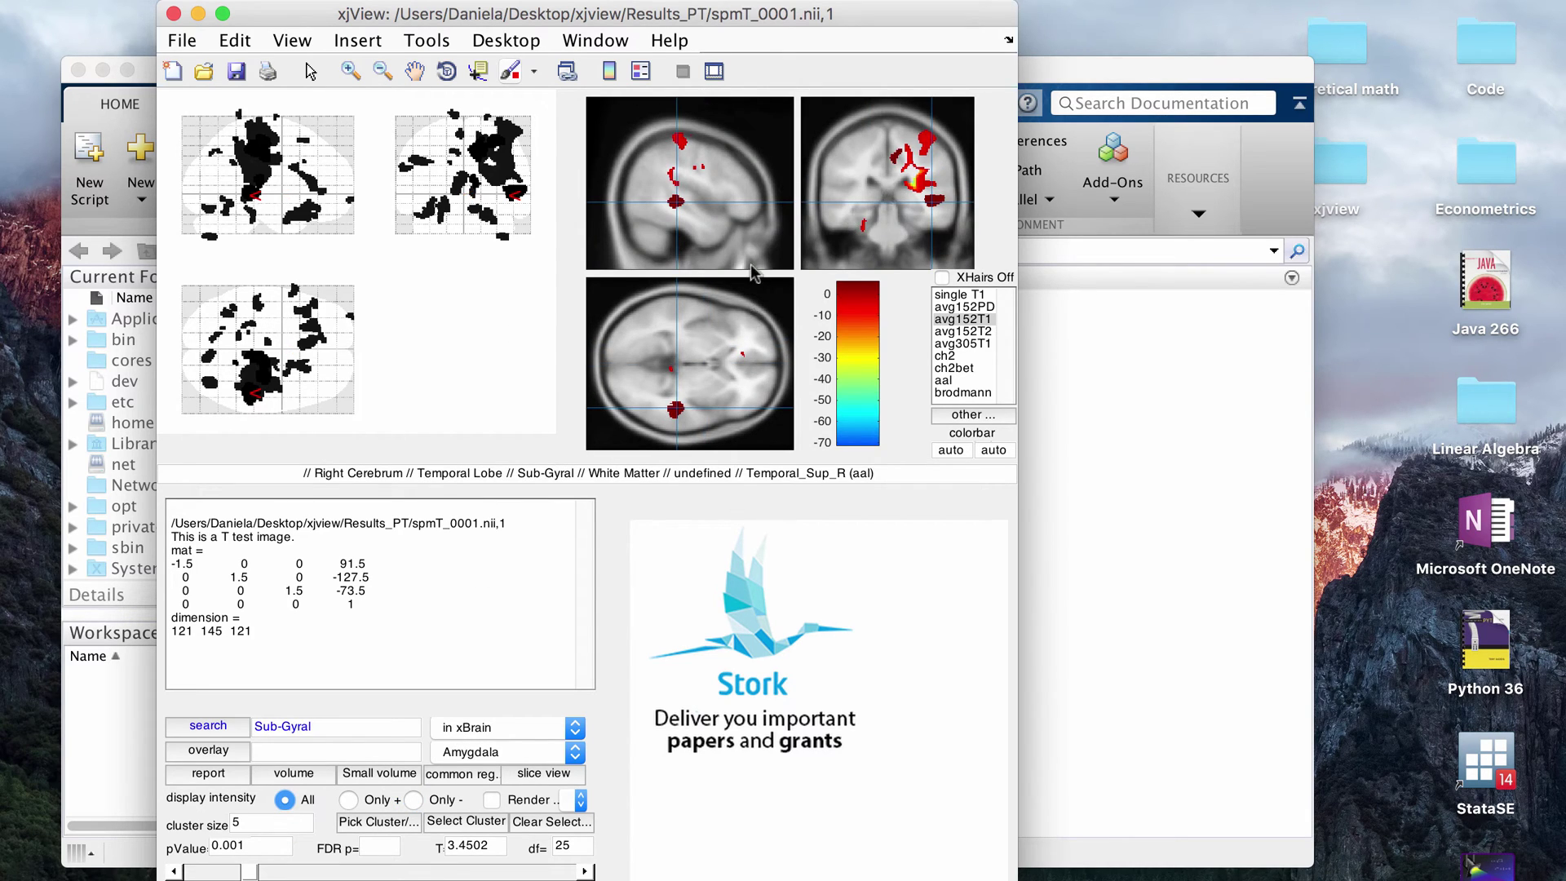
{"action": "left_click", "coordinate": [738, 357]}
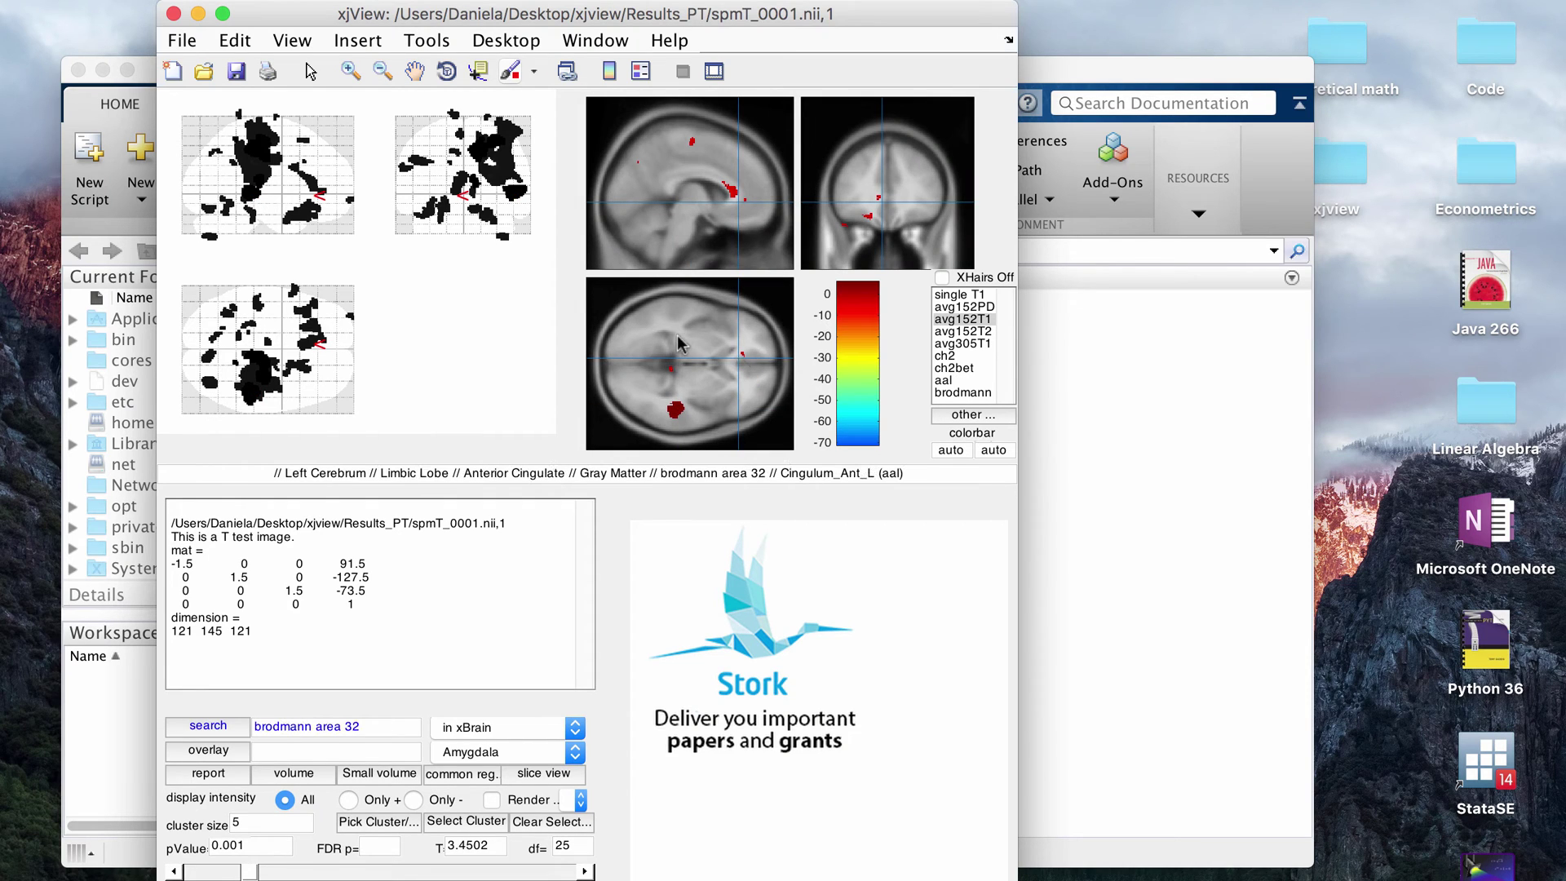
{"action": "left_click", "coordinate": [734, 195]}
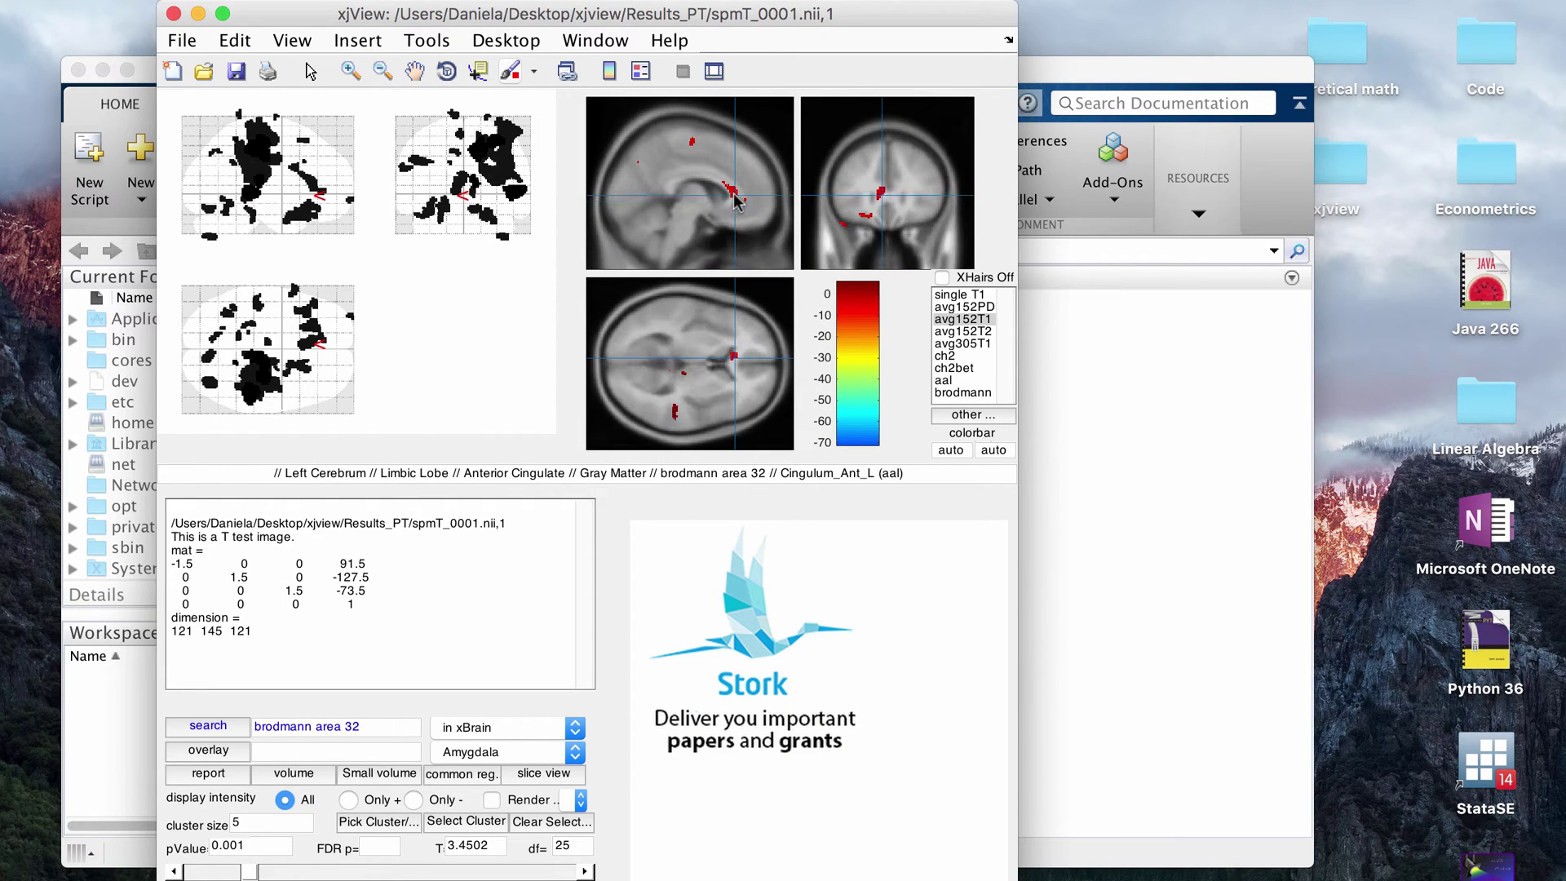
Move the crosshair to the right superior and middle temporal gyri and select the anatomical label text.
{"action": "left_click", "coordinate": [674, 411]}
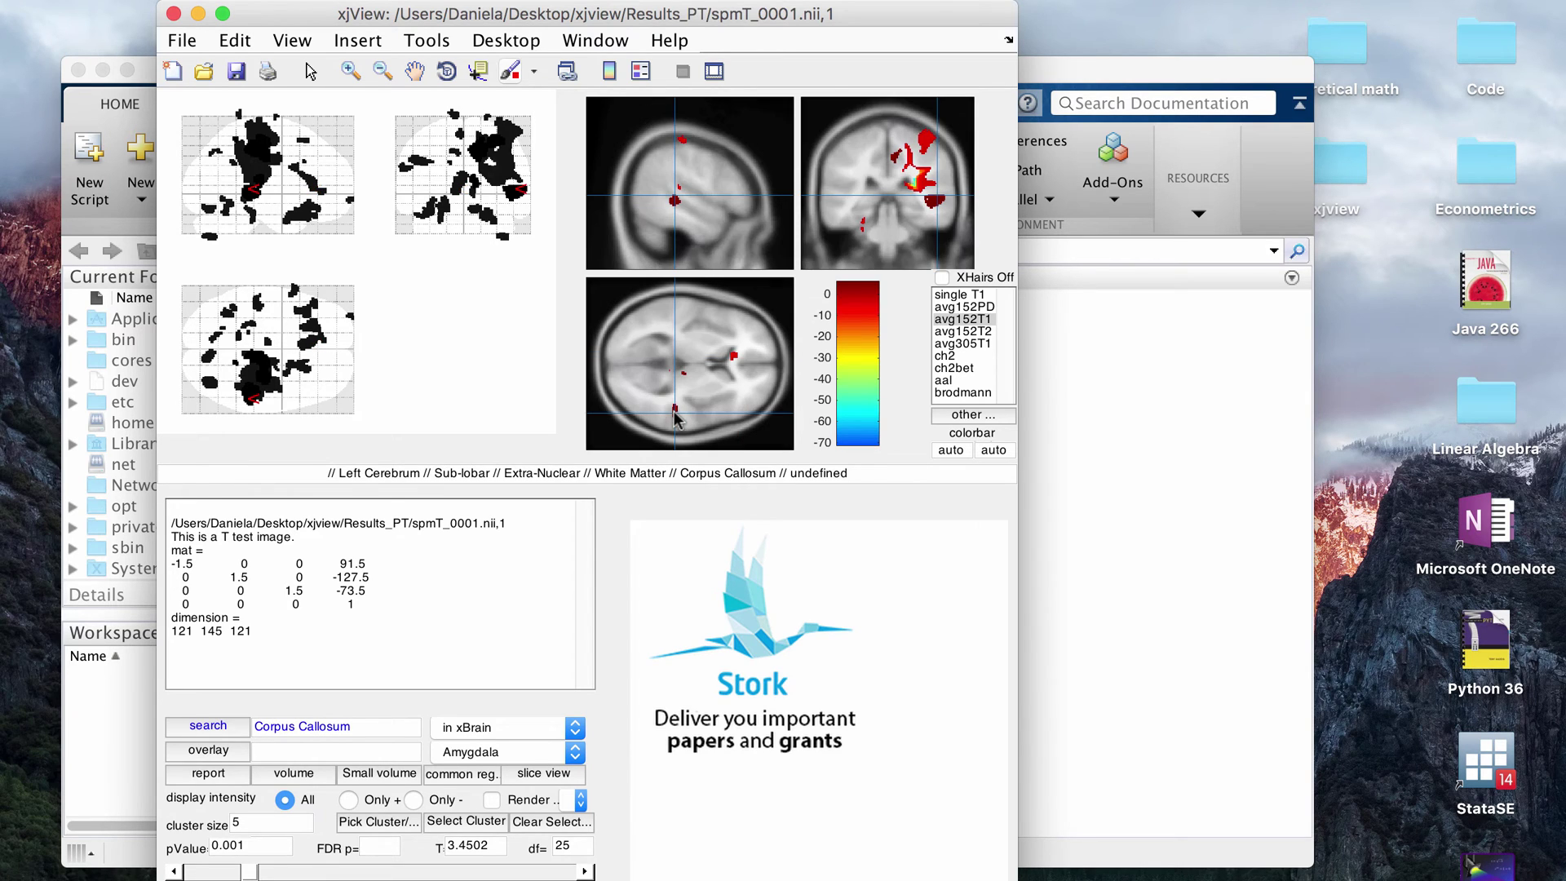
{"action": "left_click", "coordinate": [935, 204]}
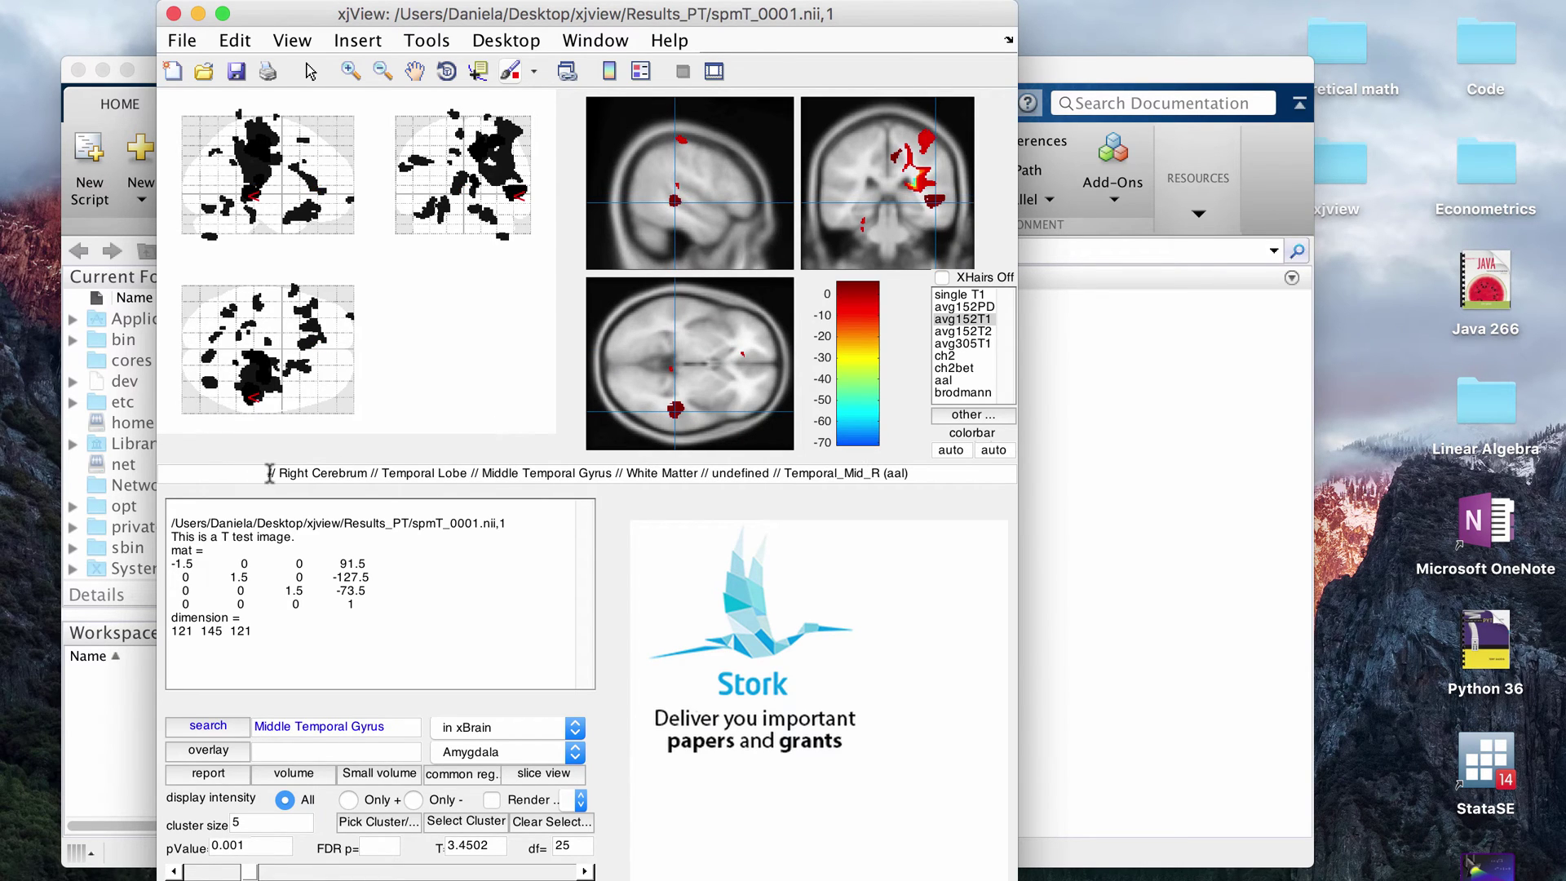
{"action": "left_click_drag", "start_coordinate": [269, 473], "coordinate": [940, 475]}
{"action": "left_click", "coordinate": [940, 475]}
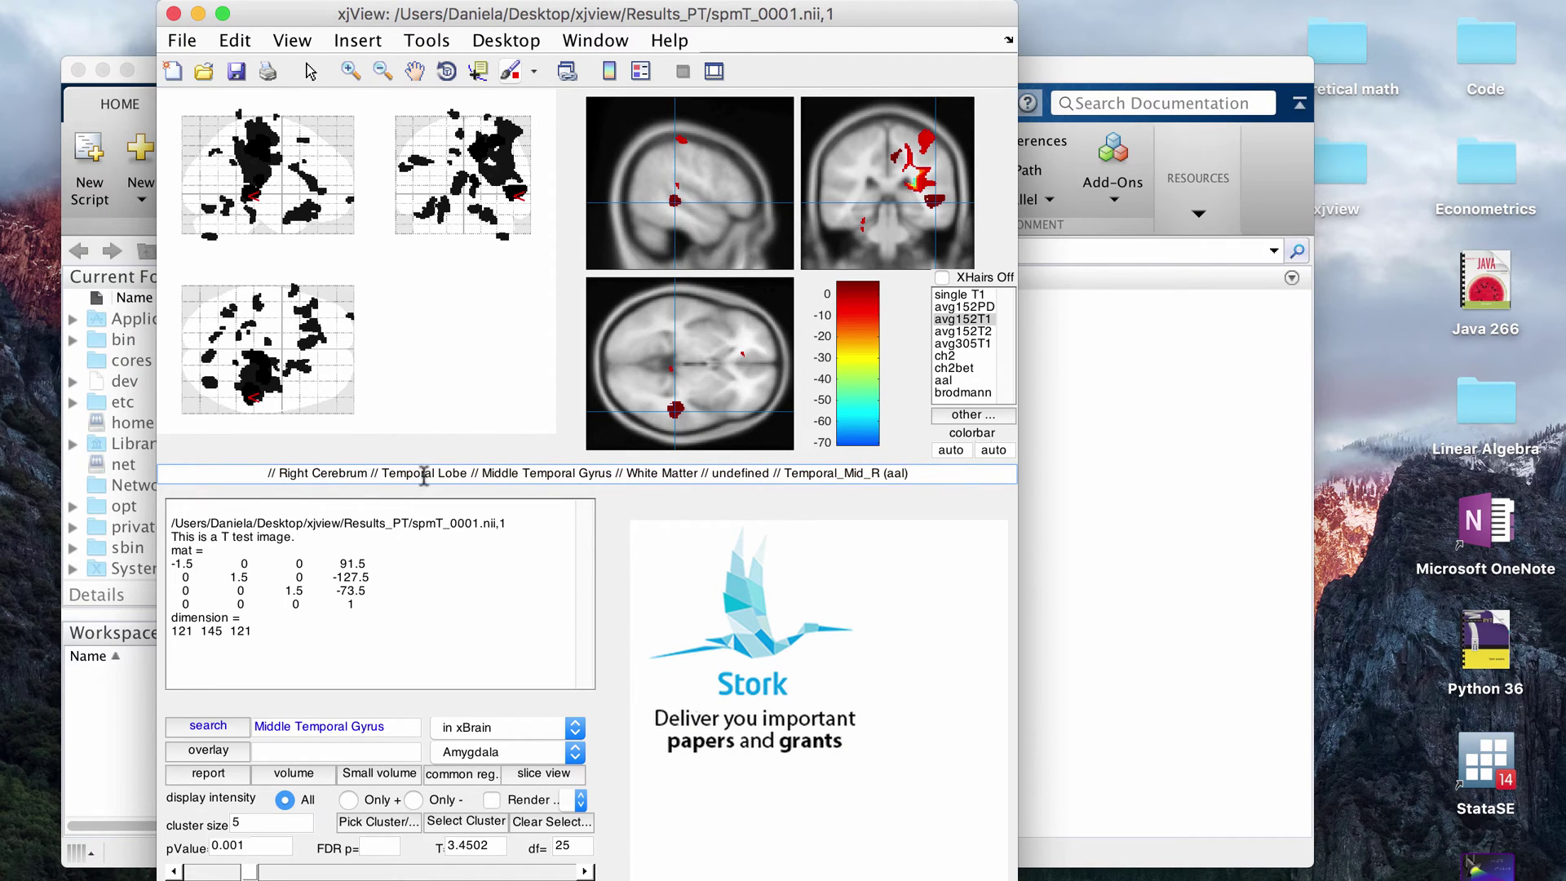
{"action": "left_click", "coordinate": [826, 503]}
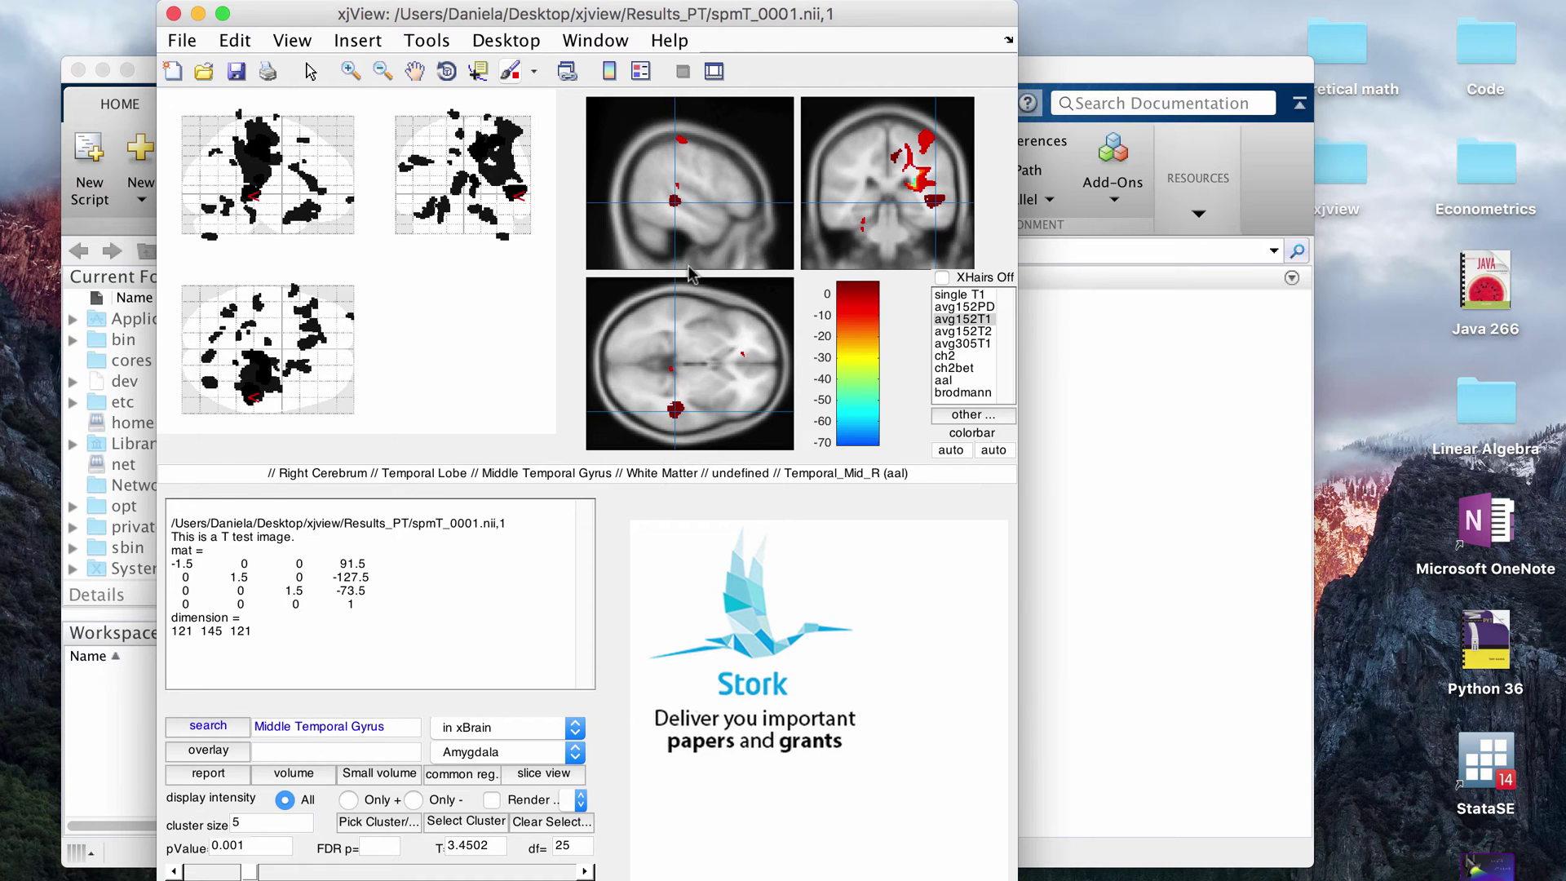
Visit left globus pallidus, BA 28/34, BA 47 and cerebellar declive, ending on the right claustrum.
{"action": "left_click", "coordinate": [699, 343]}
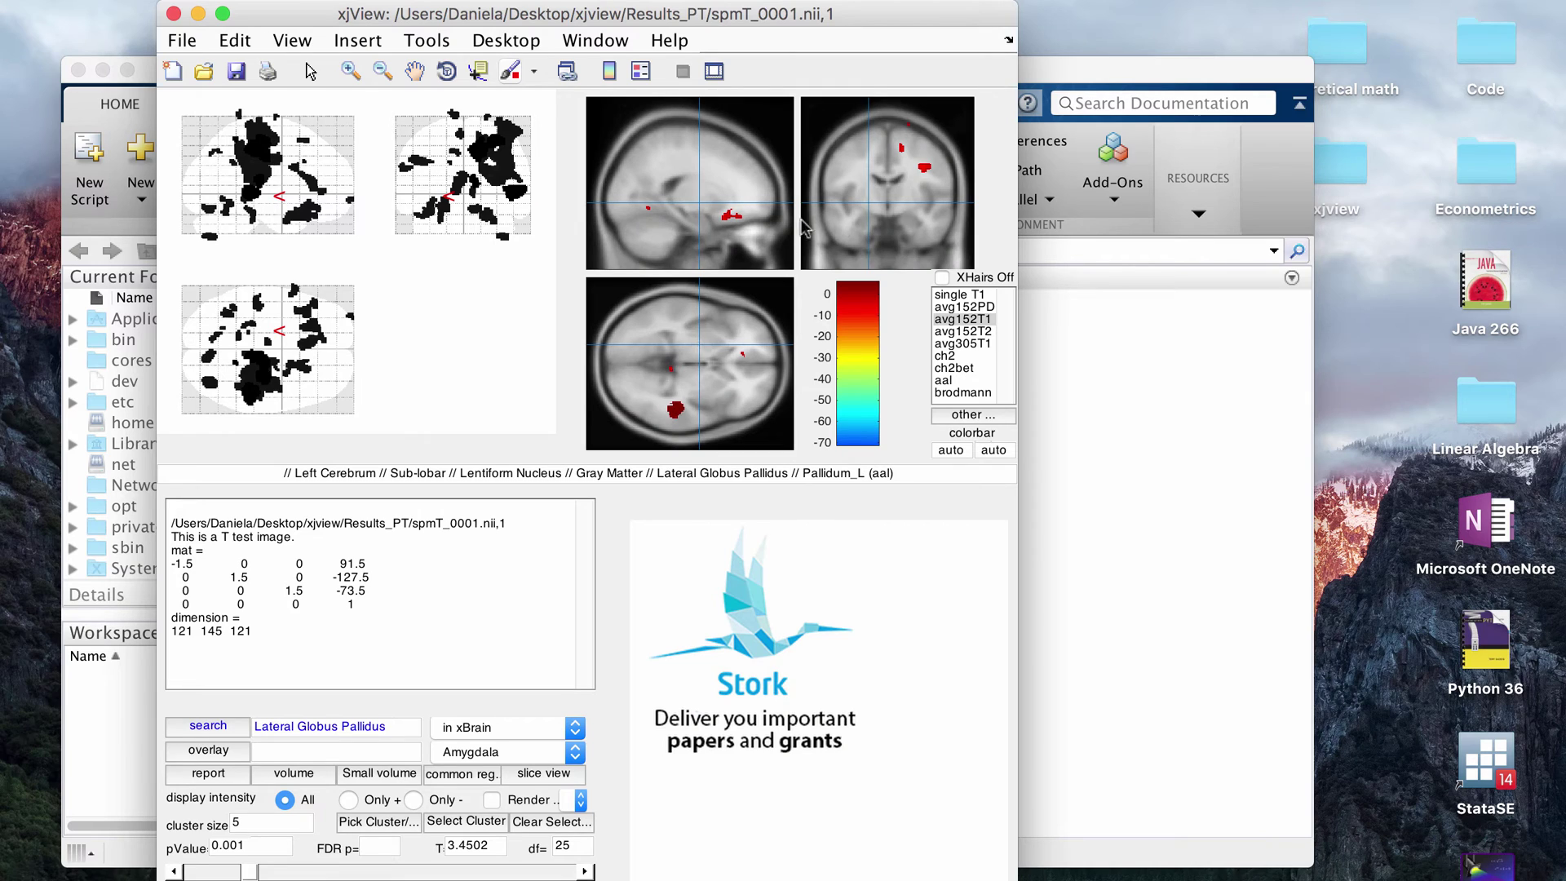
{"action": "left_click", "coordinate": [870, 223]}
{"action": "left_click", "coordinate": [869, 220]}
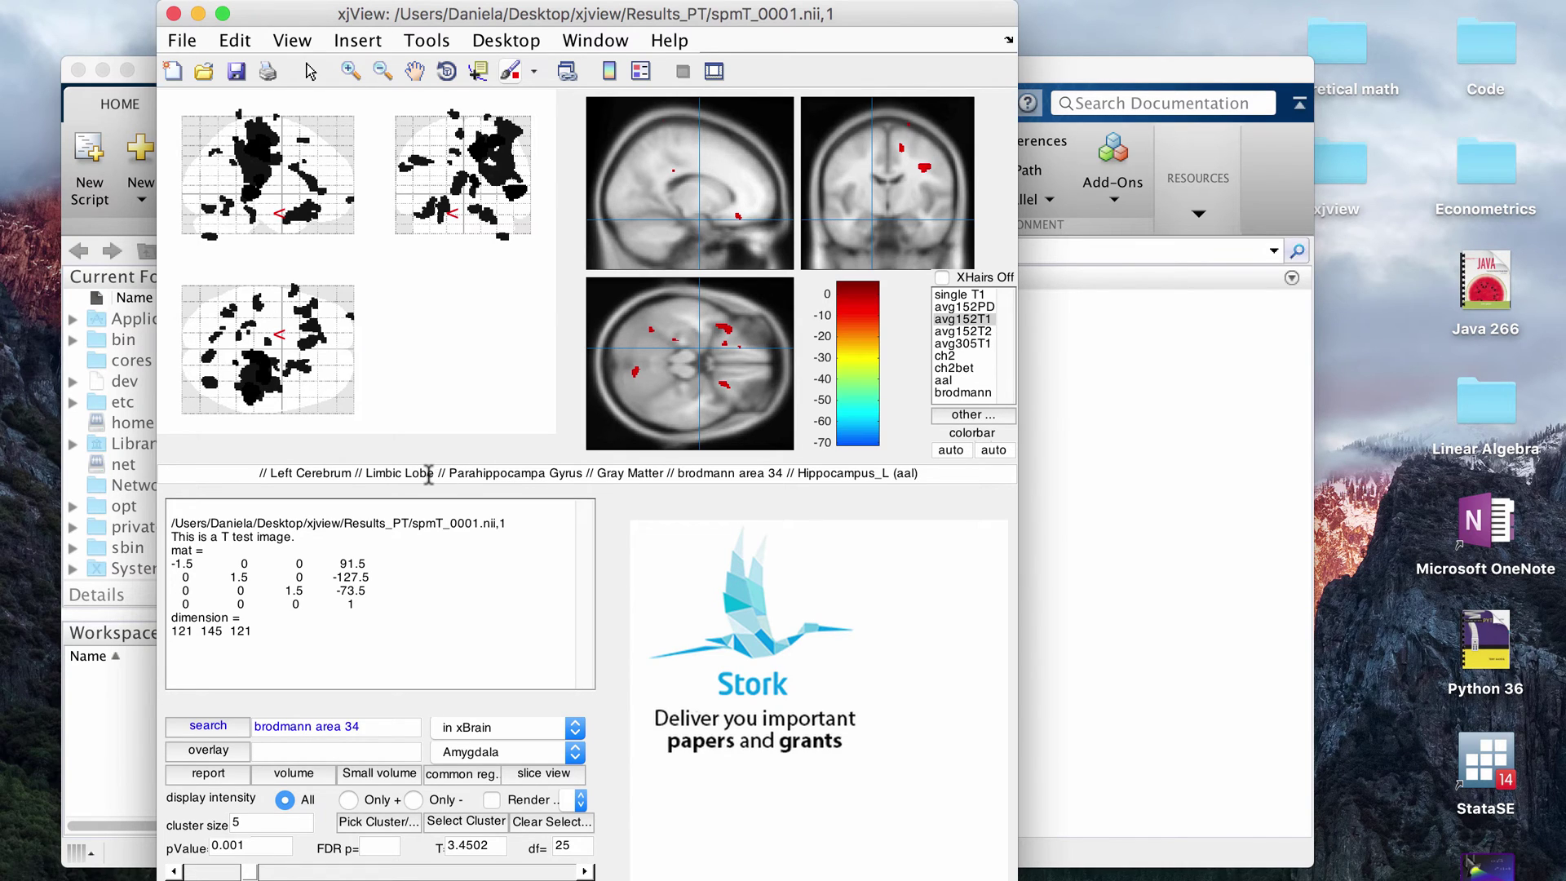
{"action": "left_click", "coordinate": [650, 368]}
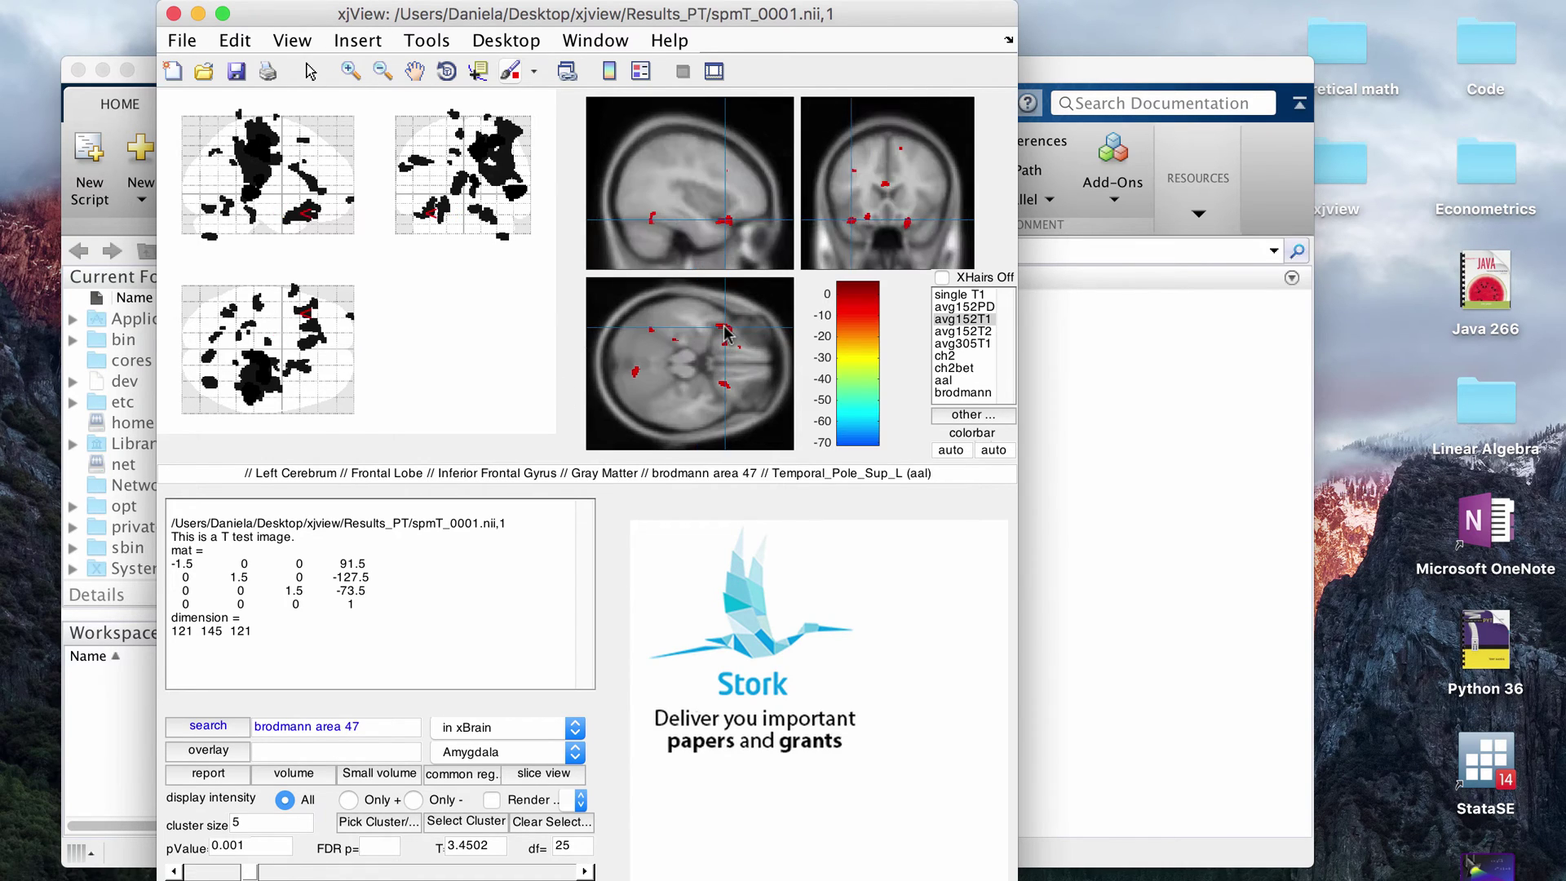
{"action": "left_click", "coordinate": [635, 371]}
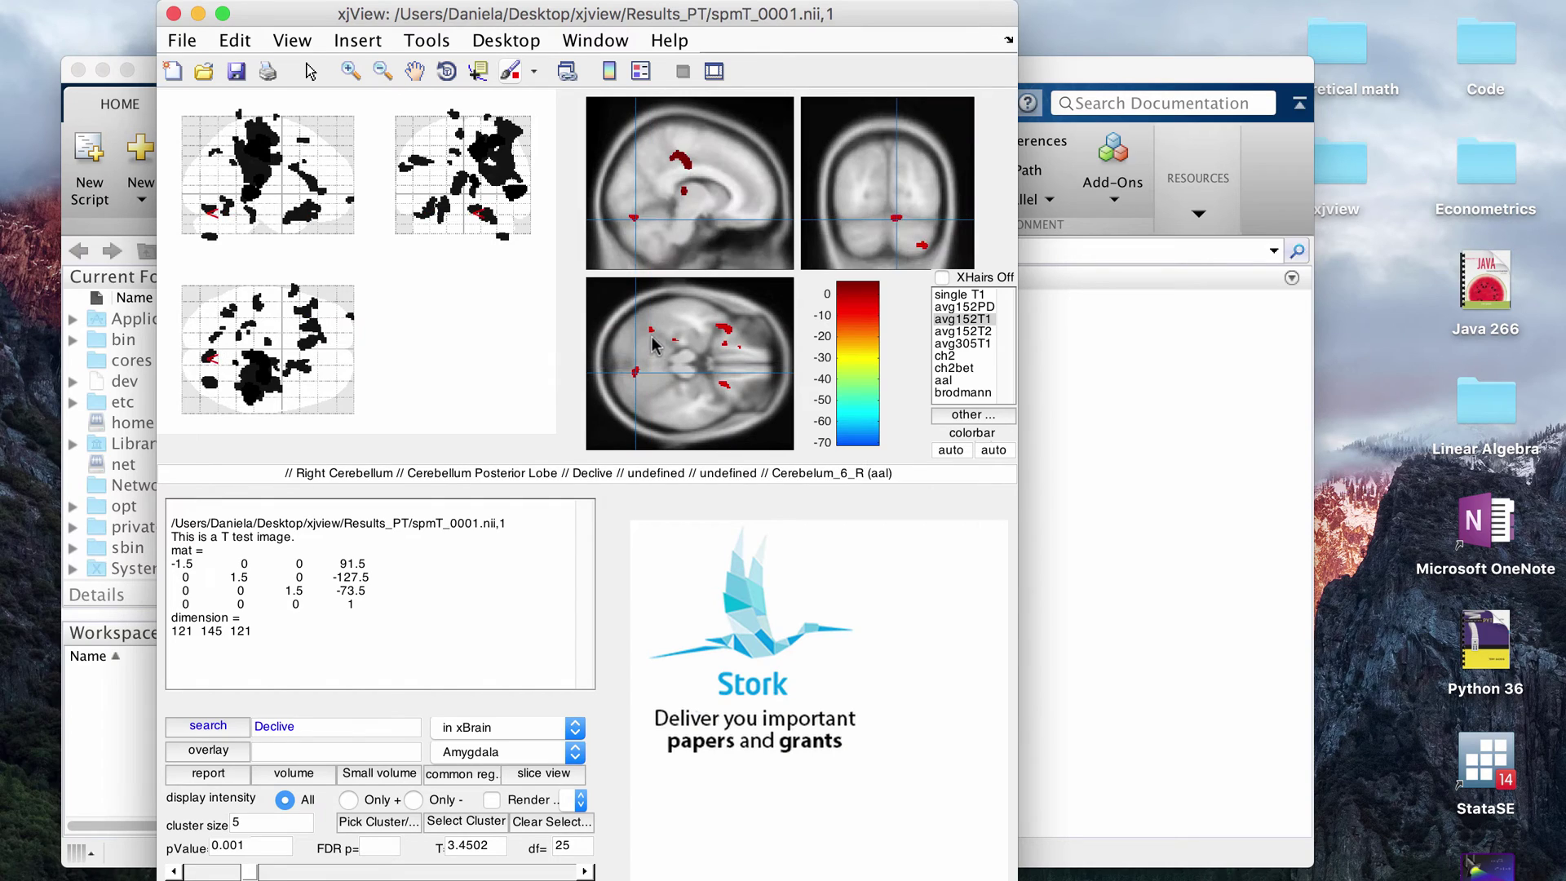
{"action": "left_click", "coordinate": [686, 161]}
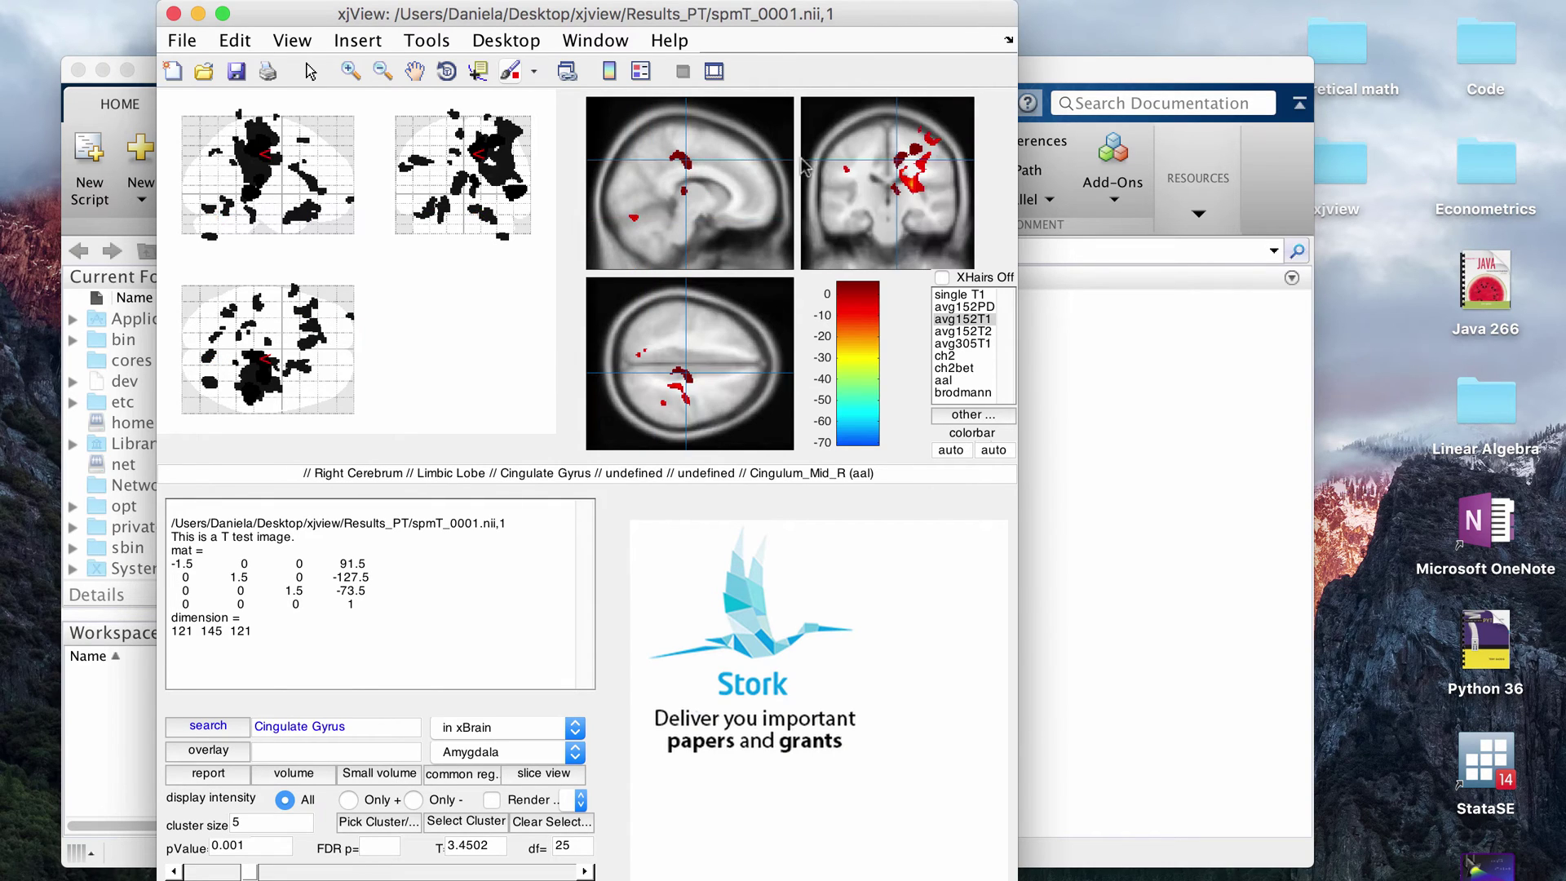
{"action": "left_click", "coordinate": [914, 188]}
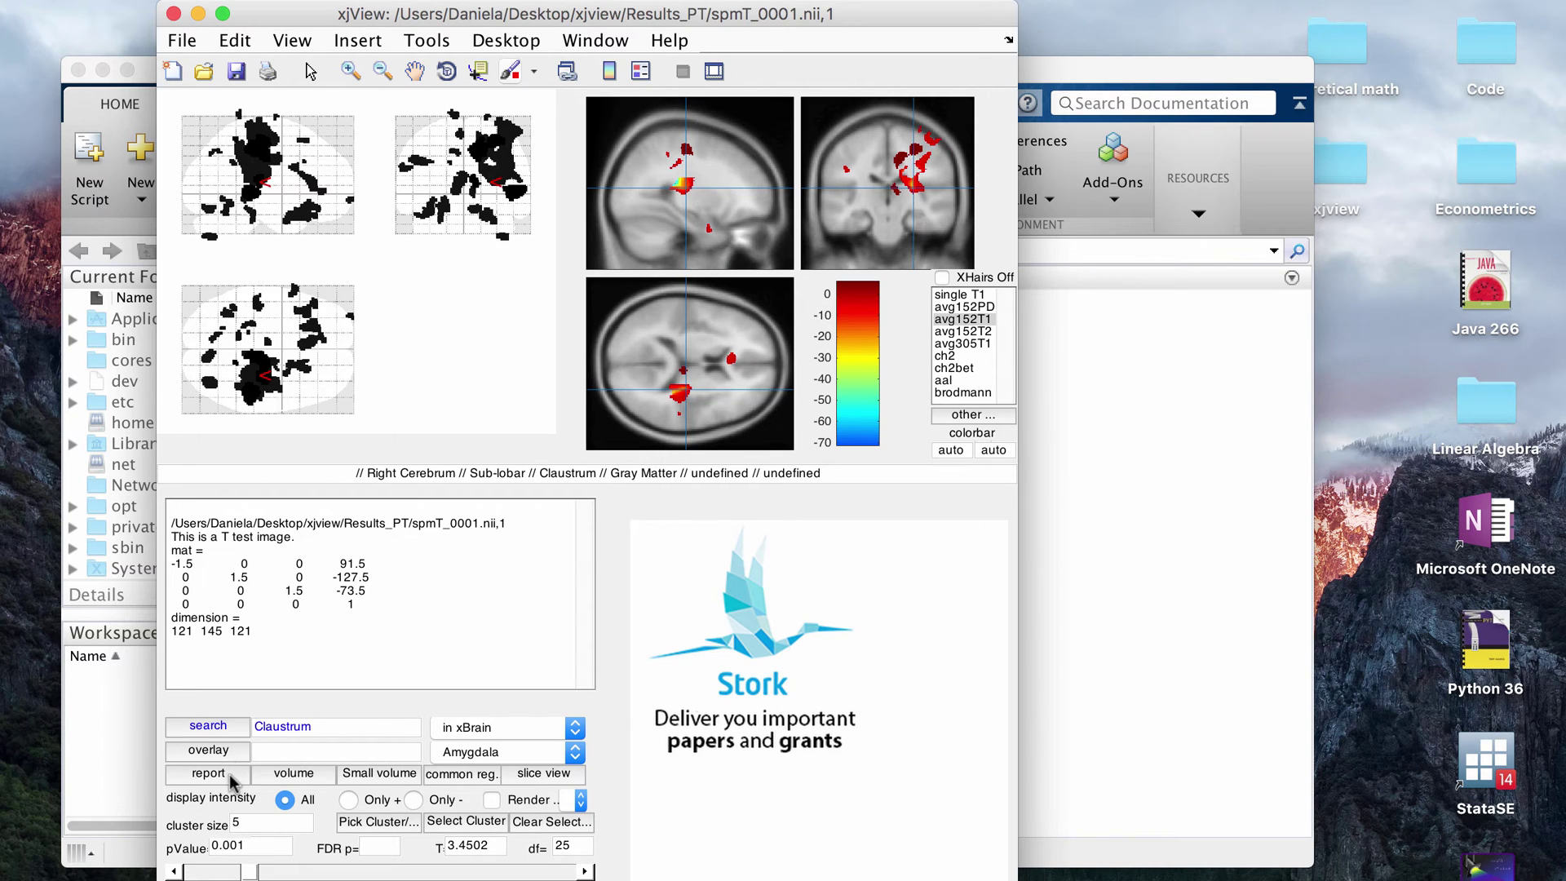
Generate the T-map cluster report and view its start in the MATLAB Command Window.
{"action": "left_click", "coordinate": [208, 773]}
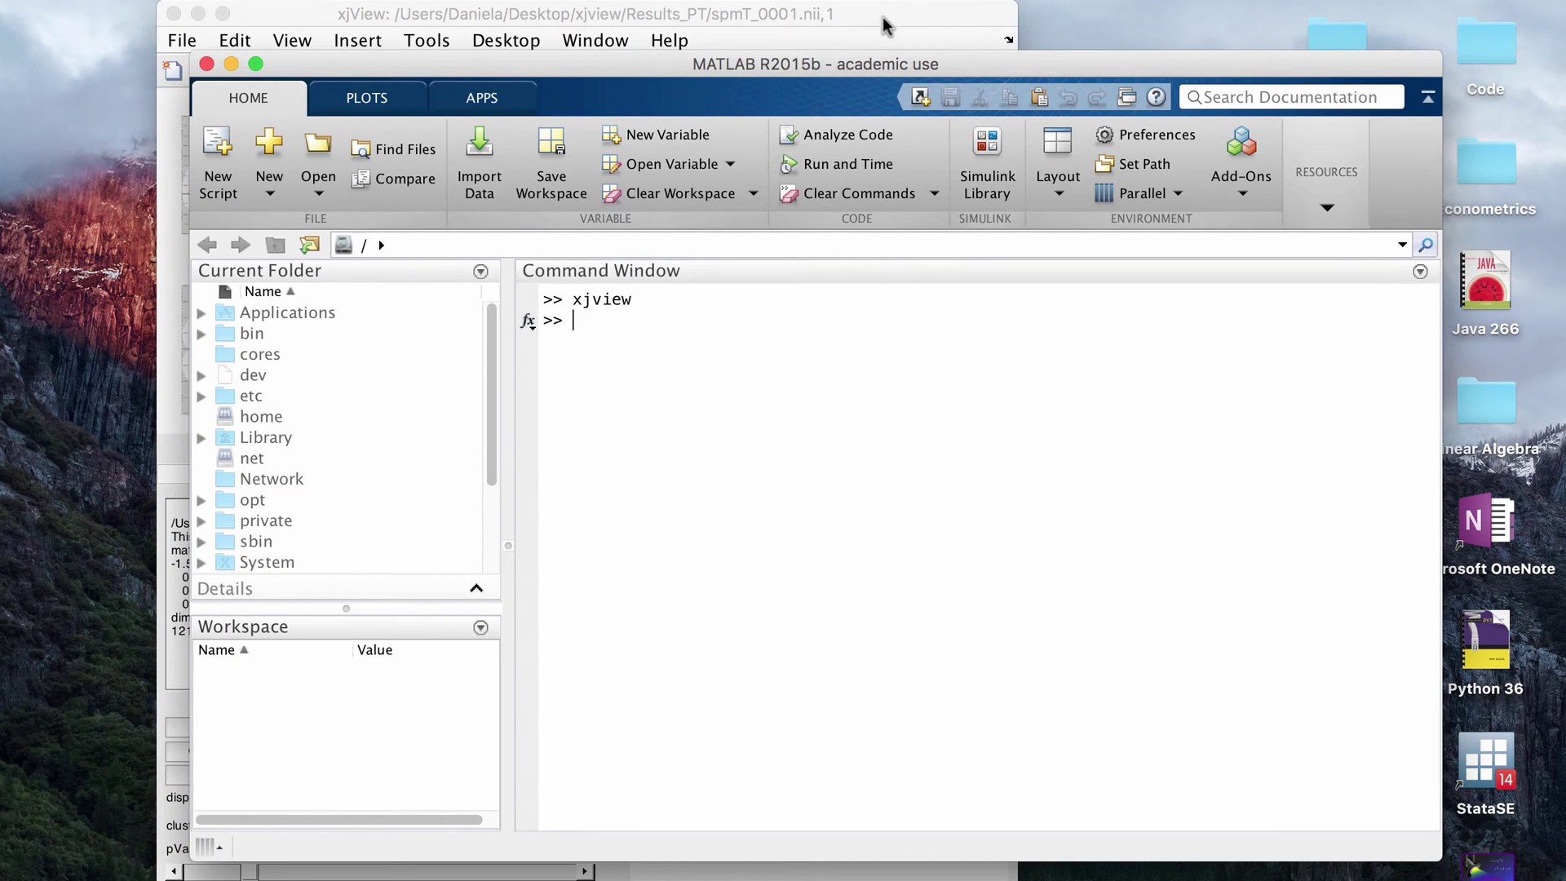
{"action": "left_click", "coordinate": [886, 23]}
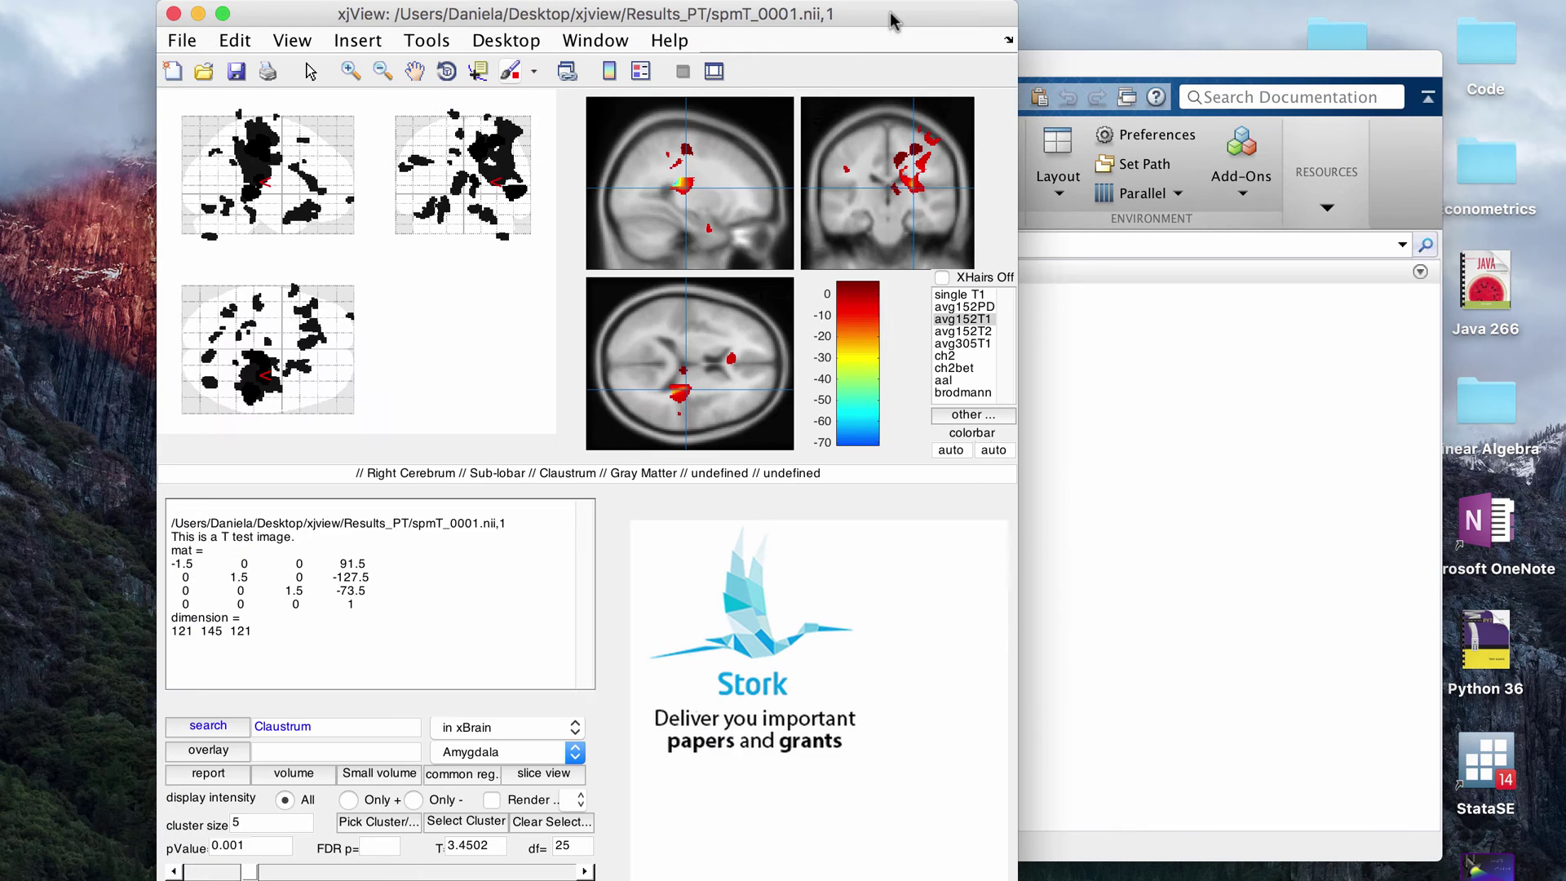
{"action": "left_click", "coordinate": [213, 779]}
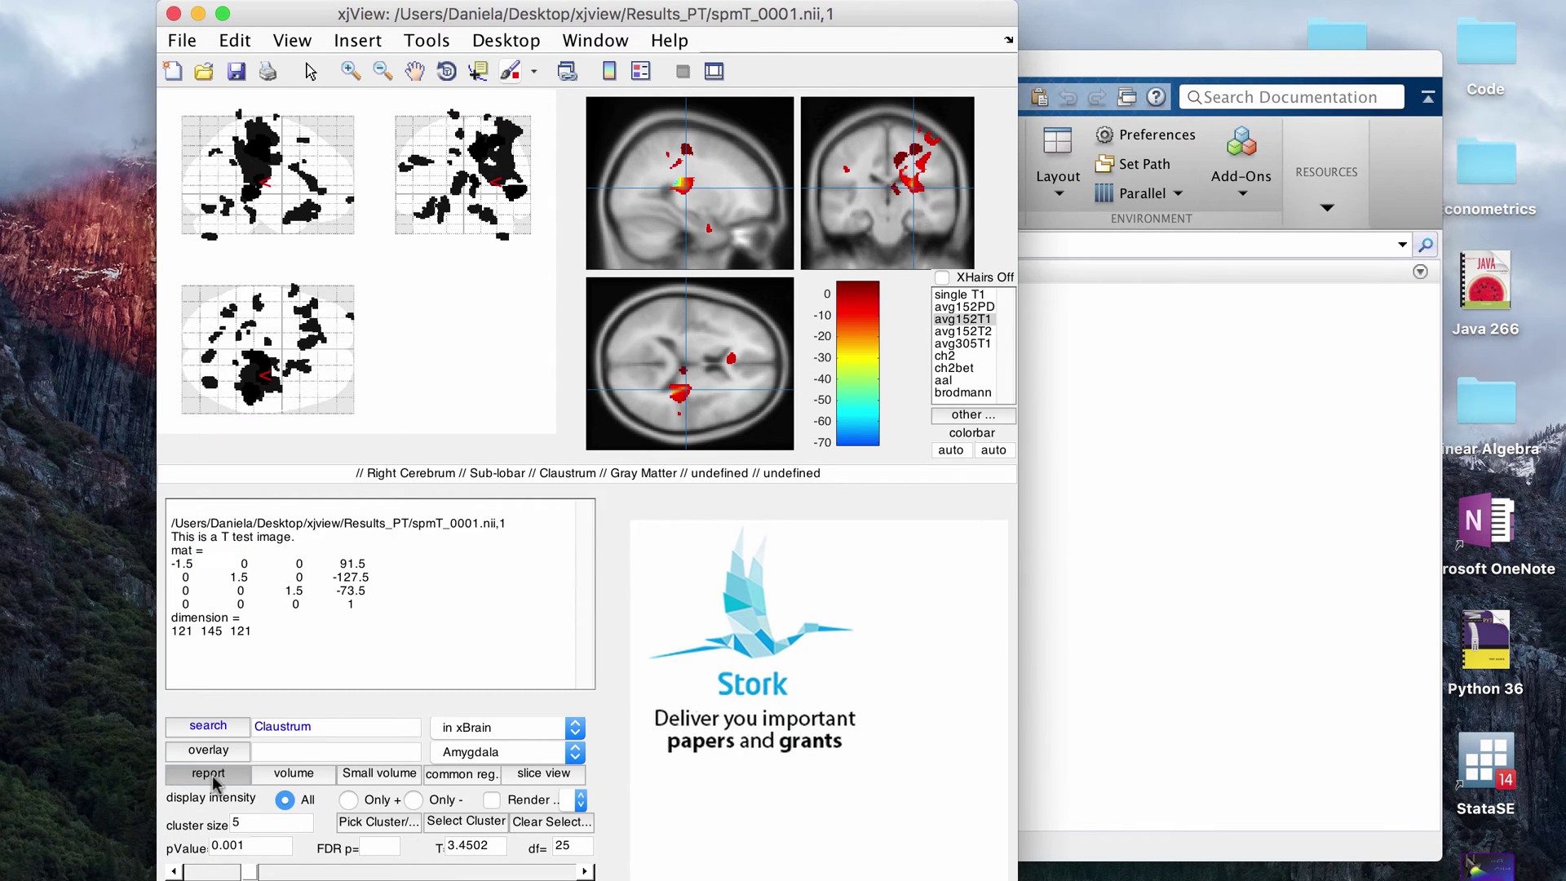
{"action": "left_click", "coordinate": [1187, 458]}
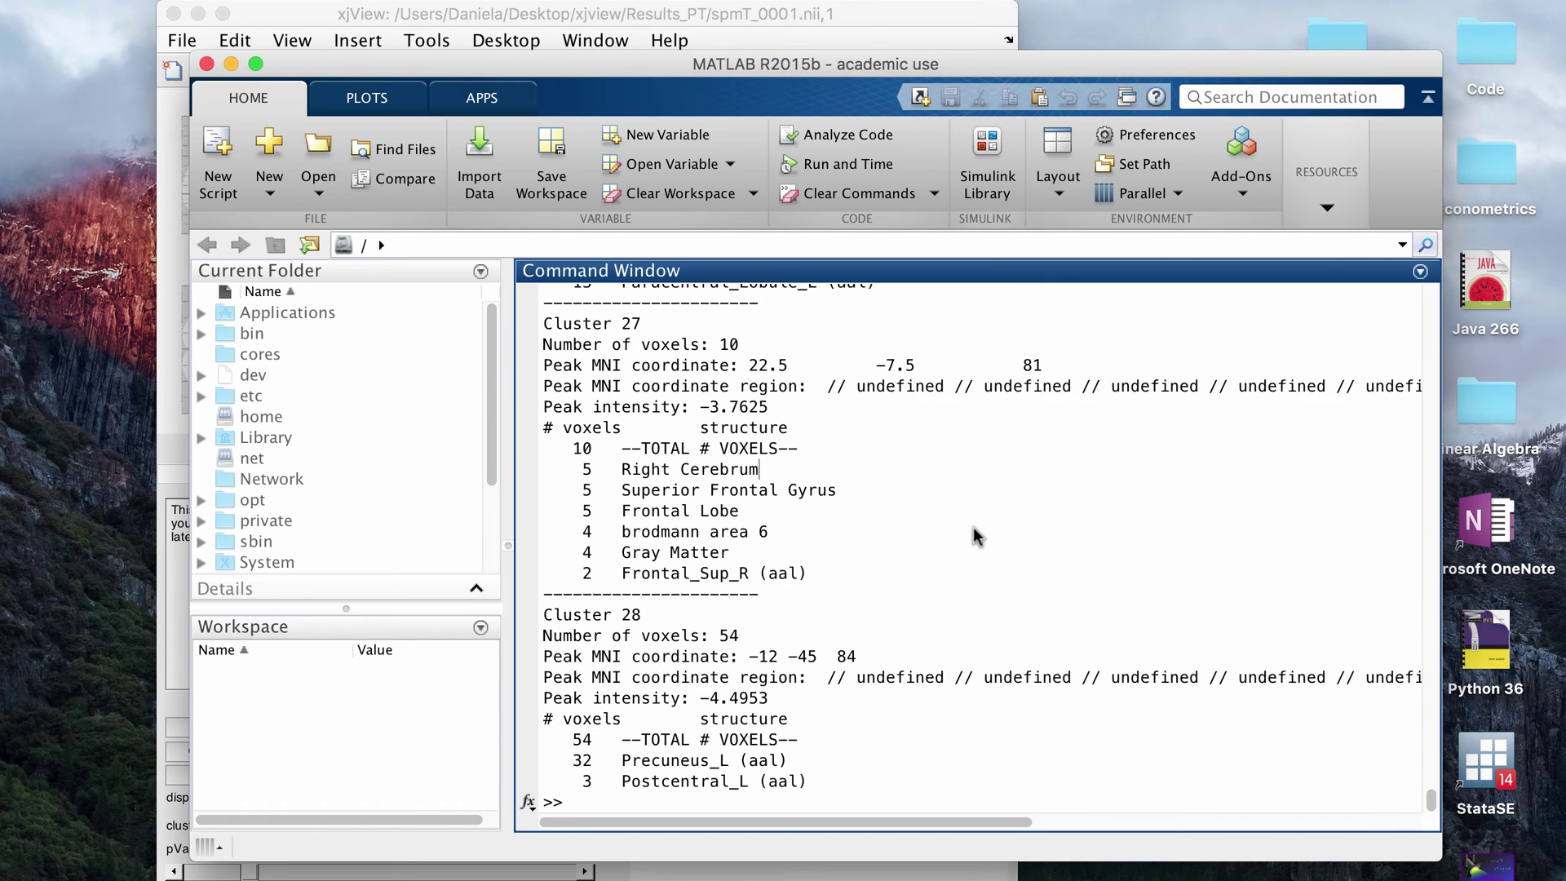
{"action": "scroll", "coordinate": [976, 536], "scroll_direction": "up", "scroll_amount": 8}
{"action": "scroll", "coordinate": [976, 535], "scroll_direction": "down", "scroll_amount": 8}
{"action": "left_click", "coordinate": [855, 36]}
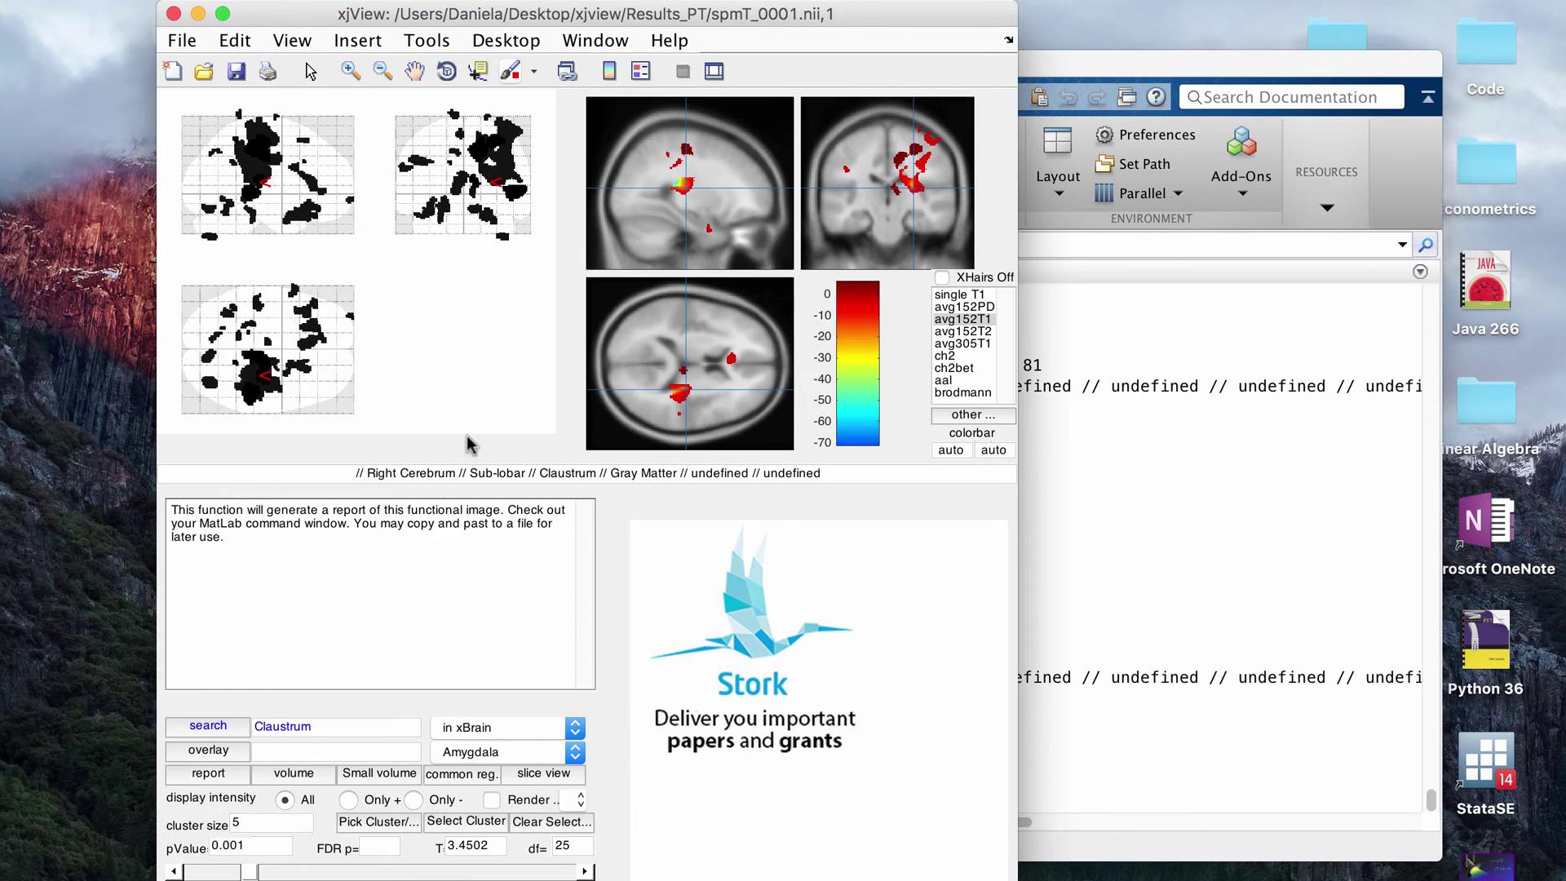
Scroll through the report's peak MNI coordinates and structures for each cluster, then return to xjView.
{"action": "left_click", "coordinate": [825, 467]}
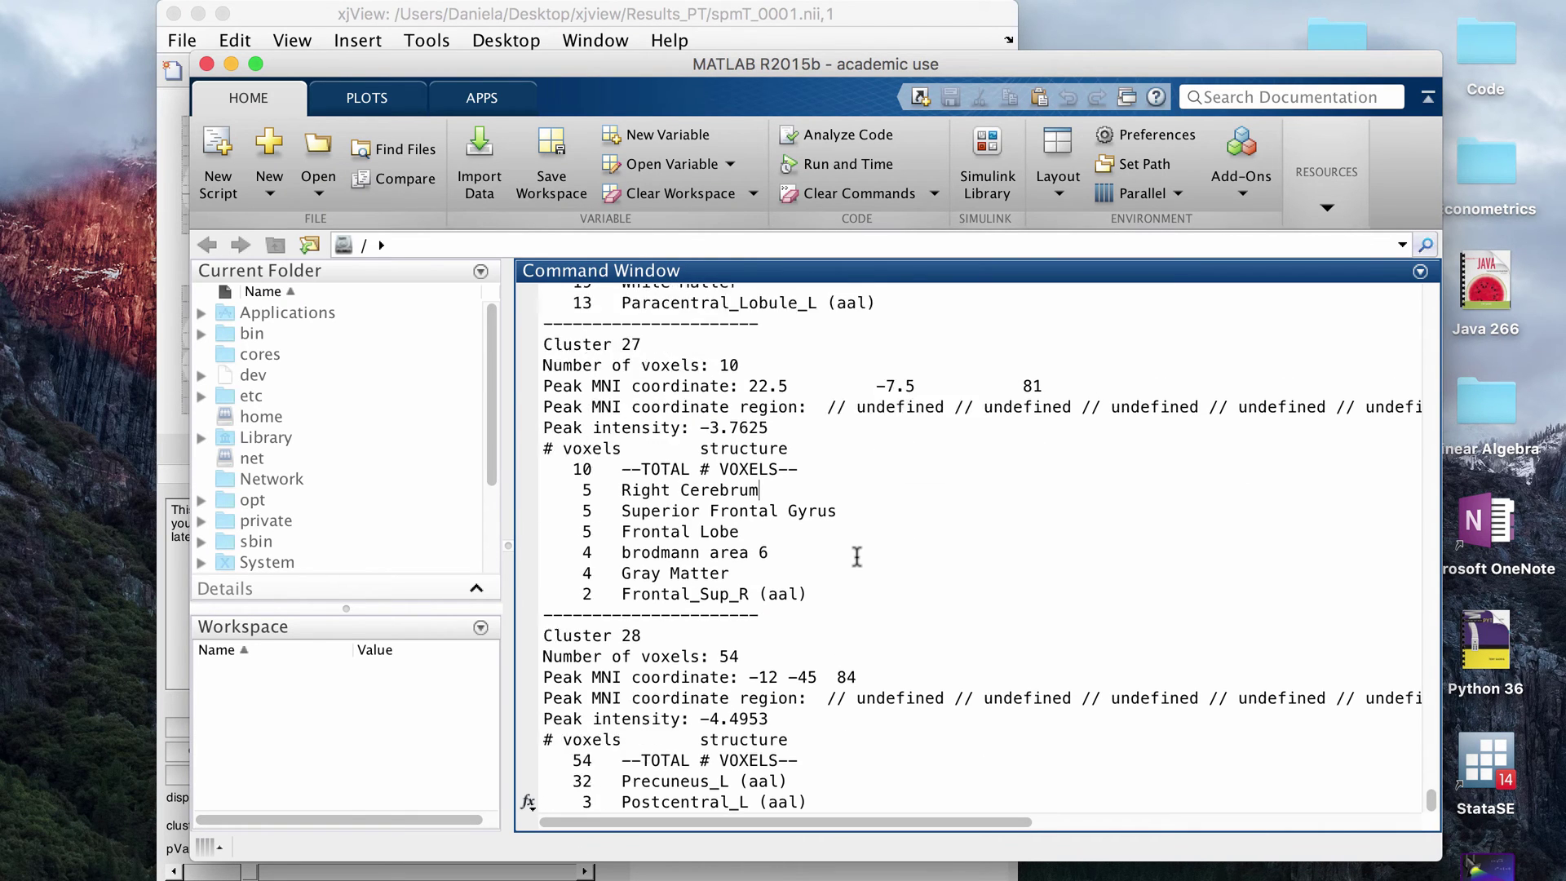
{"action": "scroll", "coordinate": [856, 556], "scroll_direction": "up", "scroll_amount": 6}
{"action": "scroll", "coordinate": [857, 557], "scroll_direction": "up", "scroll_amount": 6}
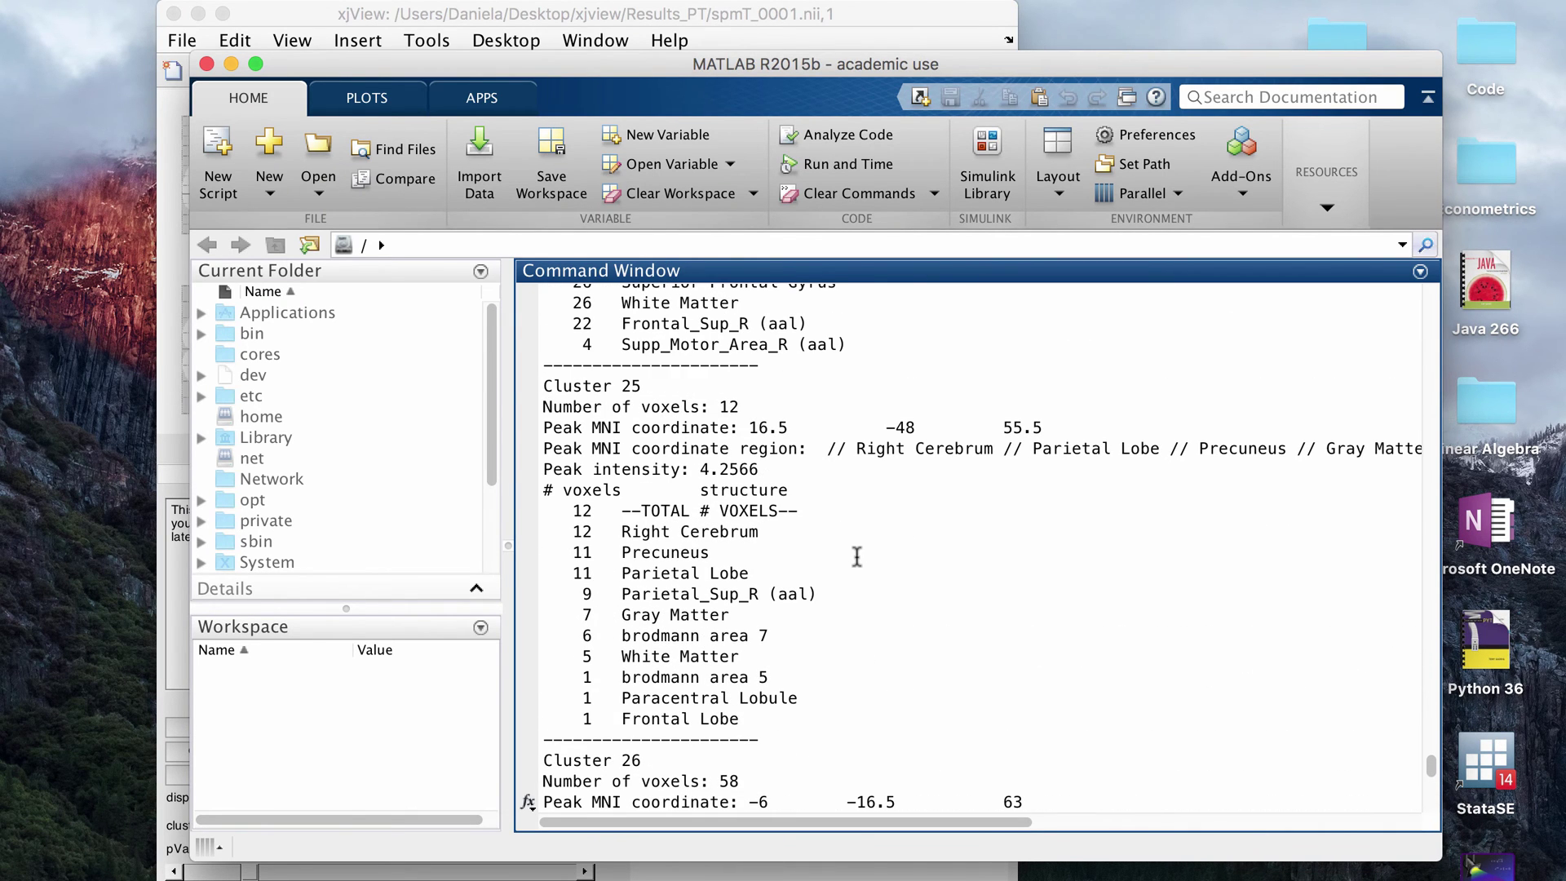
{"action": "scroll", "coordinate": [857, 556], "scroll_direction": "down", "scroll_amount": 12}
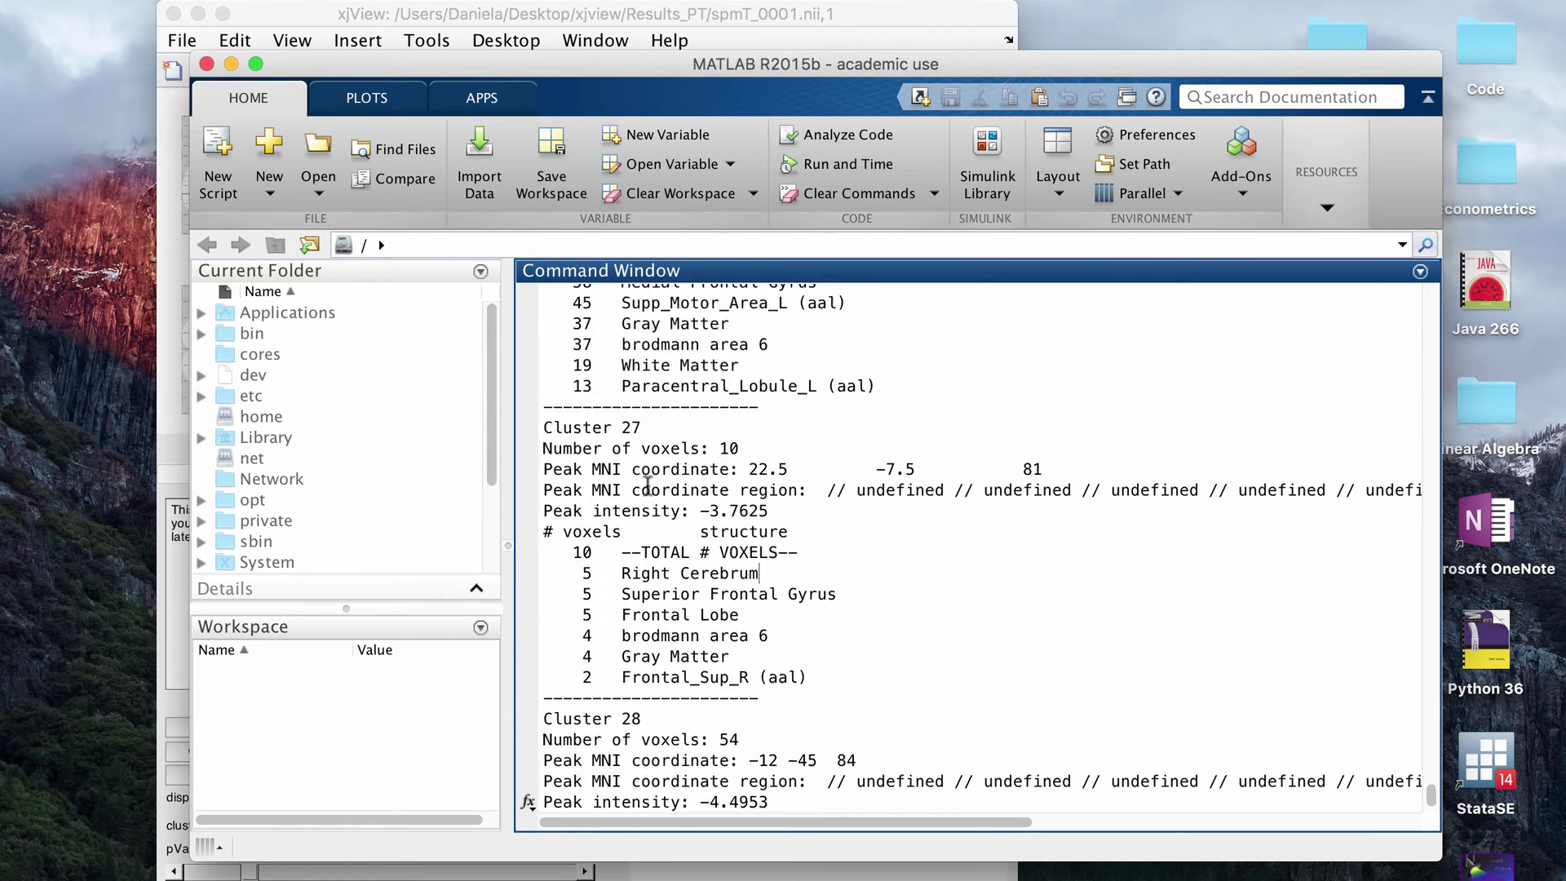
{"action": "scroll", "coordinate": [647, 486], "scroll_direction": "up", "scroll_amount": 3}
{"action": "scroll", "coordinate": [644, 457], "scroll_direction": "up", "scroll_amount": 2}
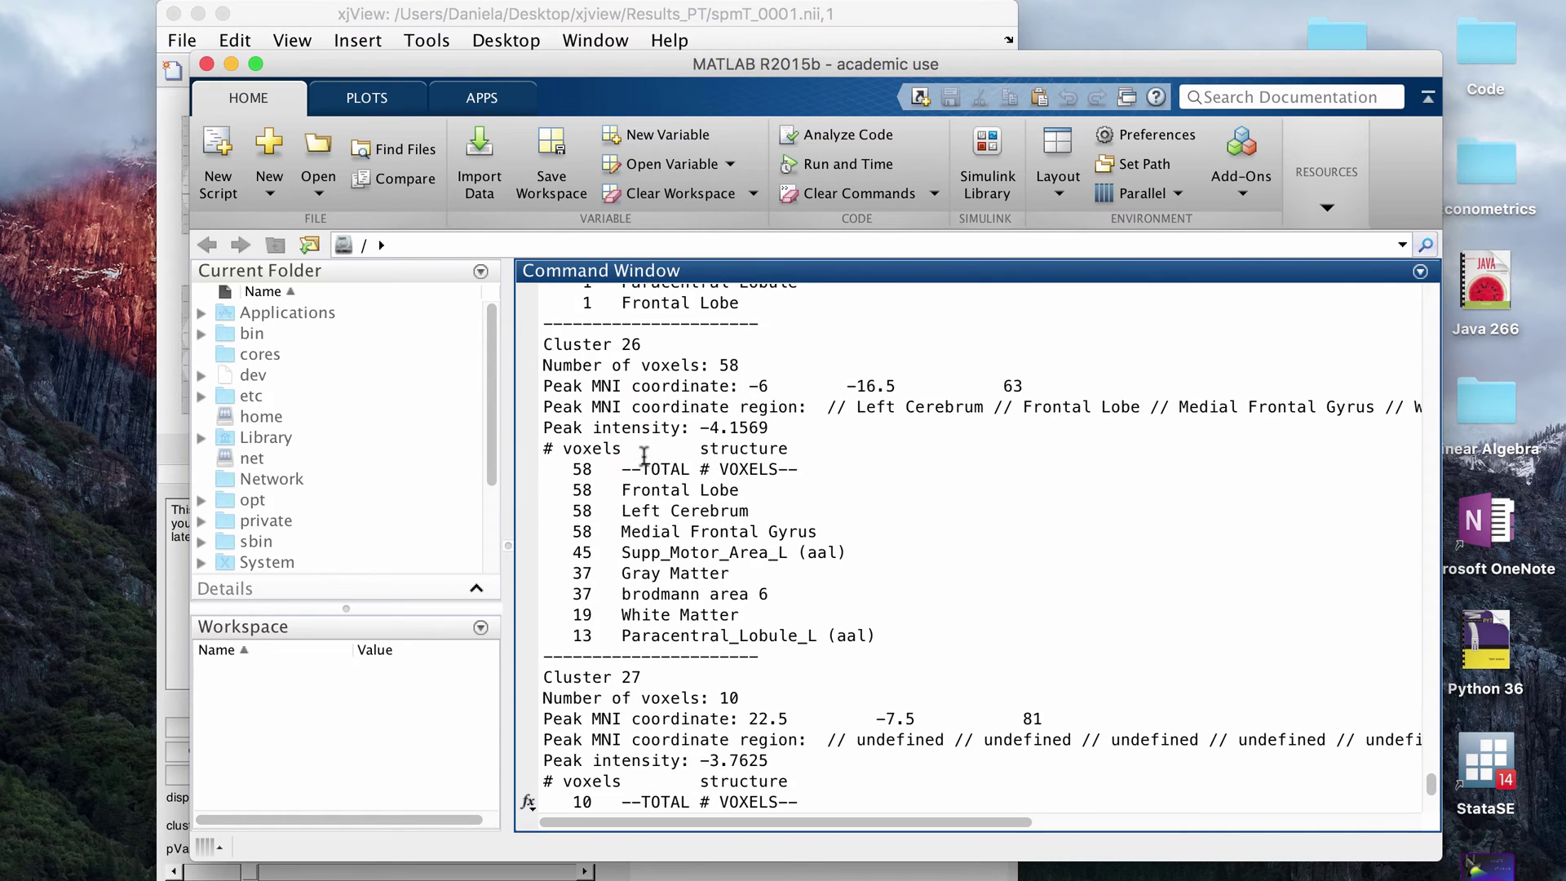
{"action": "scroll", "coordinate": [628, 489], "scroll_direction": "up", "scroll_amount": 15}
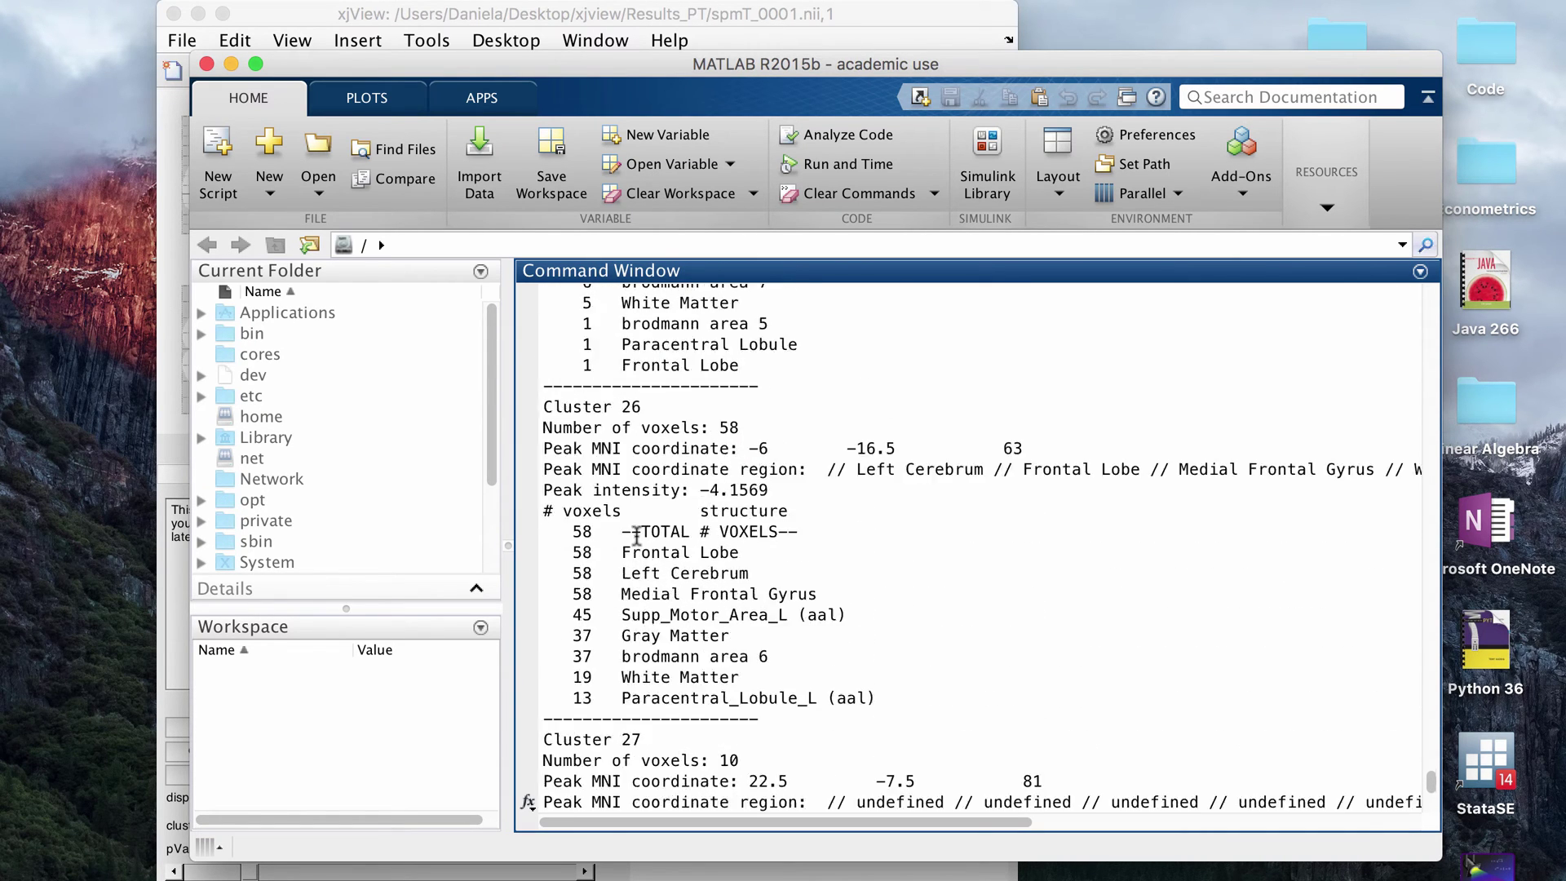
{"action": "scroll", "coordinate": [637, 535], "scroll_direction": "up", "scroll_amount": 5}
{"action": "scroll", "coordinate": [612, 489], "scroll_direction": "down", "scroll_amount": 9}
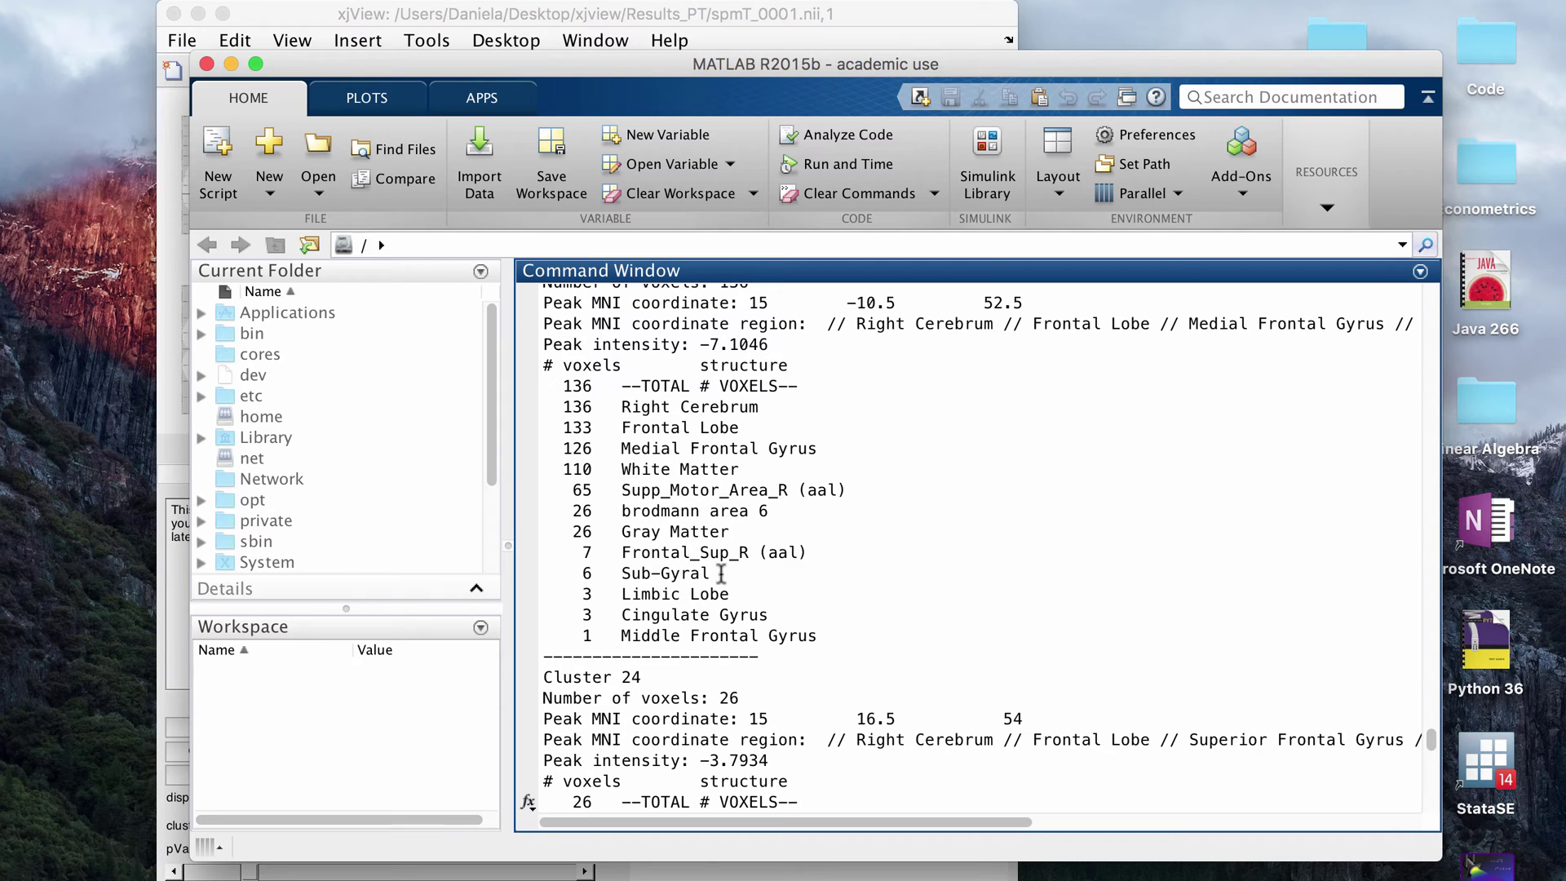
{"action": "left_click", "coordinate": [728, 22]}
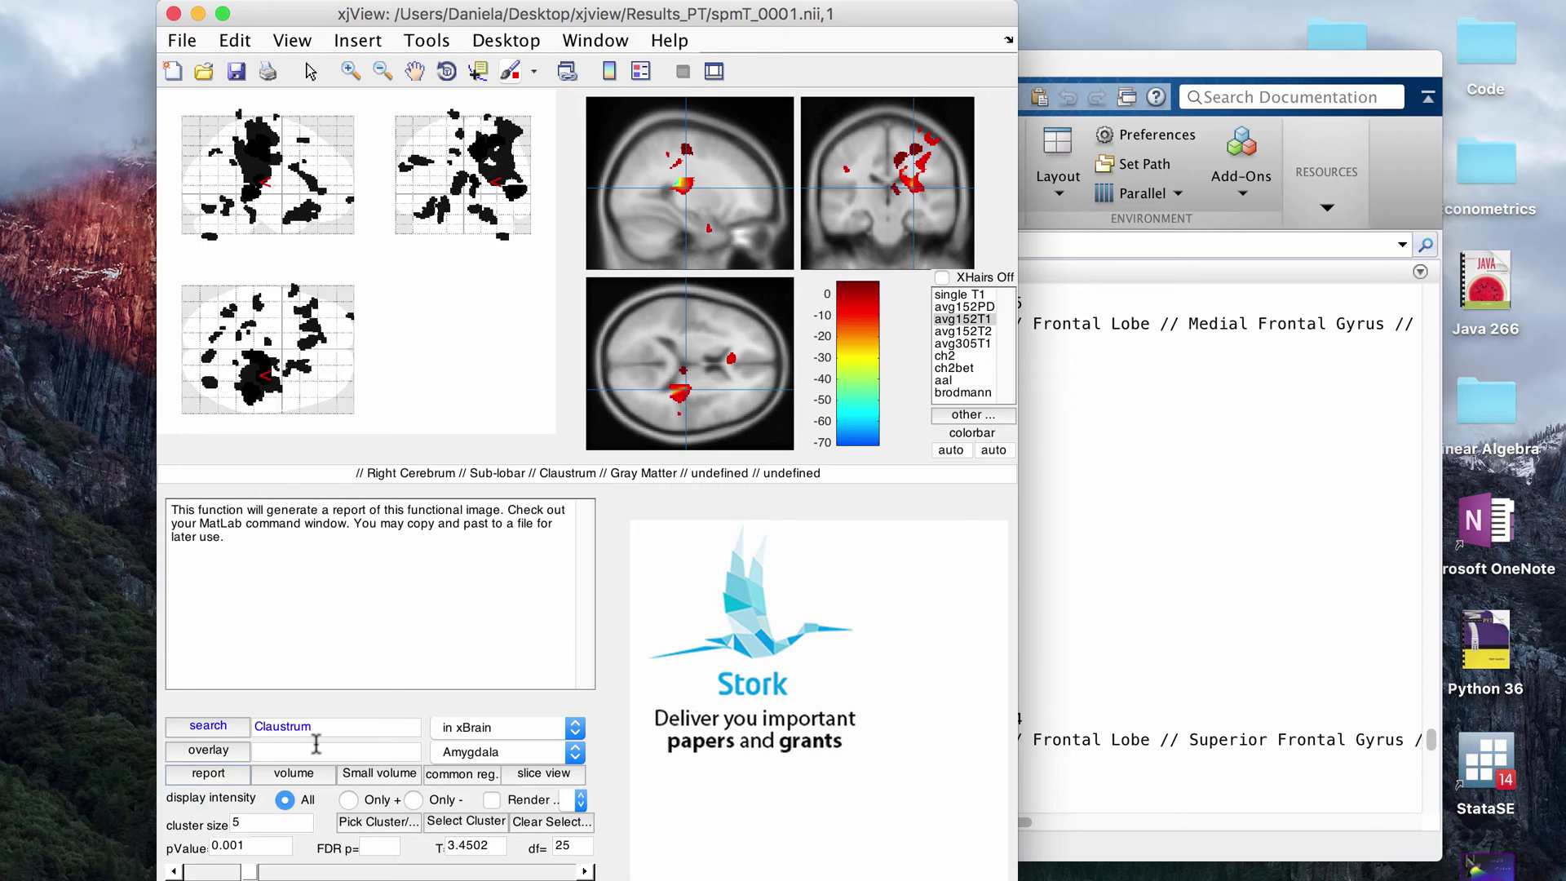
Set the cluster size threshold to 20 and the p-value to 0.0001.
{"action": "left_click", "coordinate": [284, 826]}
{"action": "left_click", "coordinate": [231, 849]}
{"action": "type", "text": "0"}
{"action": "left_click", "coordinate": [278, 819]}
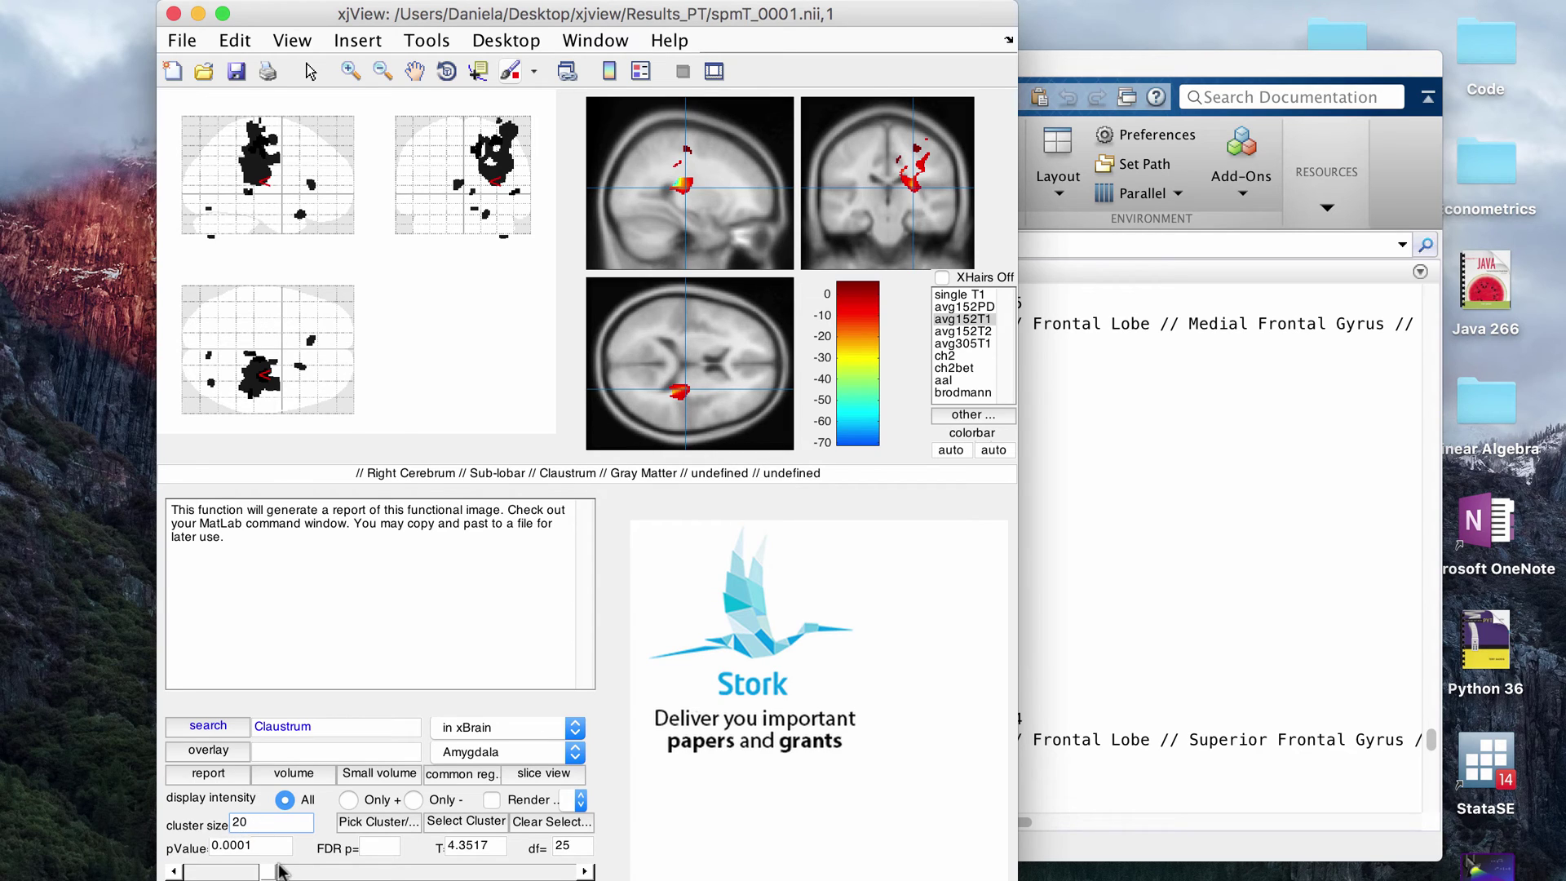
{"action": "left_click", "coordinate": [279, 852]}
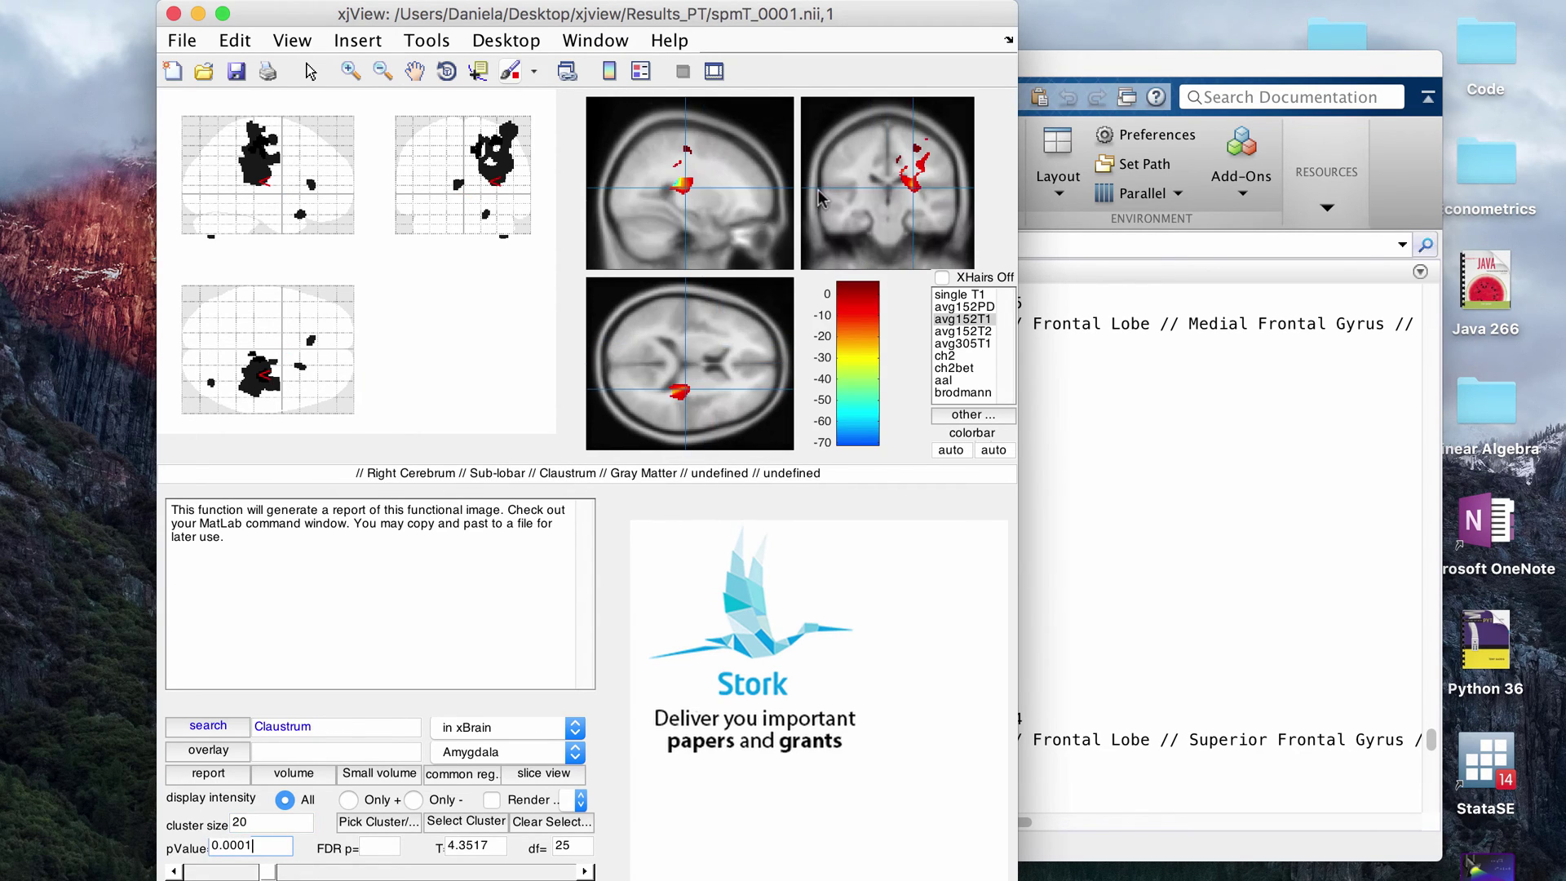
Regenerate the cluster report, review the reduced cluster list in MATLAB, and return to xjView.
{"action": "left_click", "coordinate": [210, 773]}
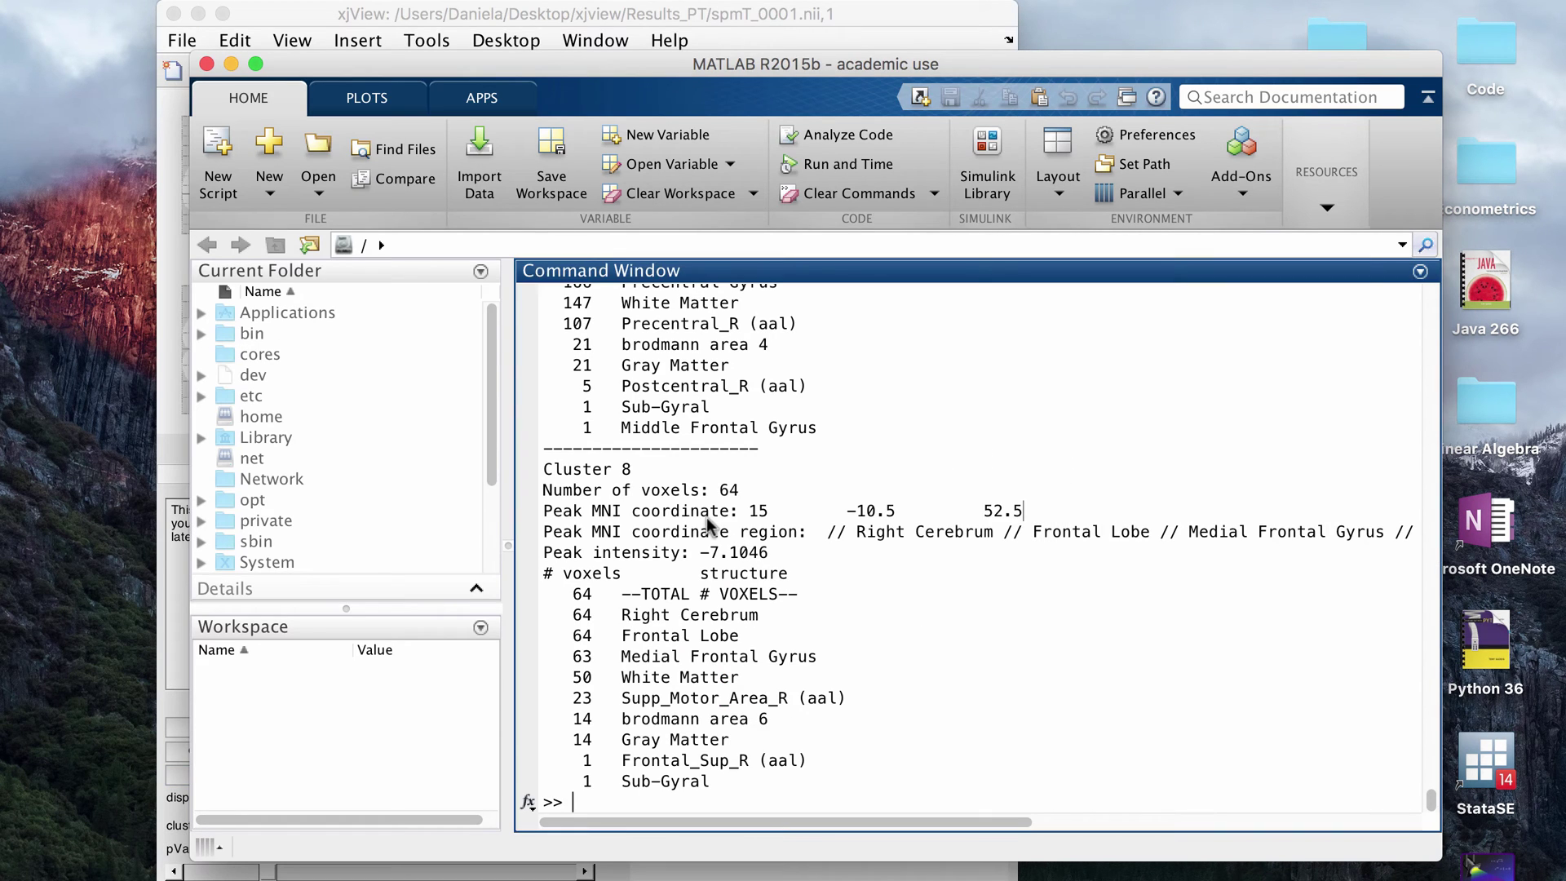
{"action": "scroll", "coordinate": [951, 510], "scroll_direction": "up", "scroll_amount": 15}
{"action": "scroll", "coordinate": [950, 510], "scroll_direction": "up", "scroll_amount": 15}
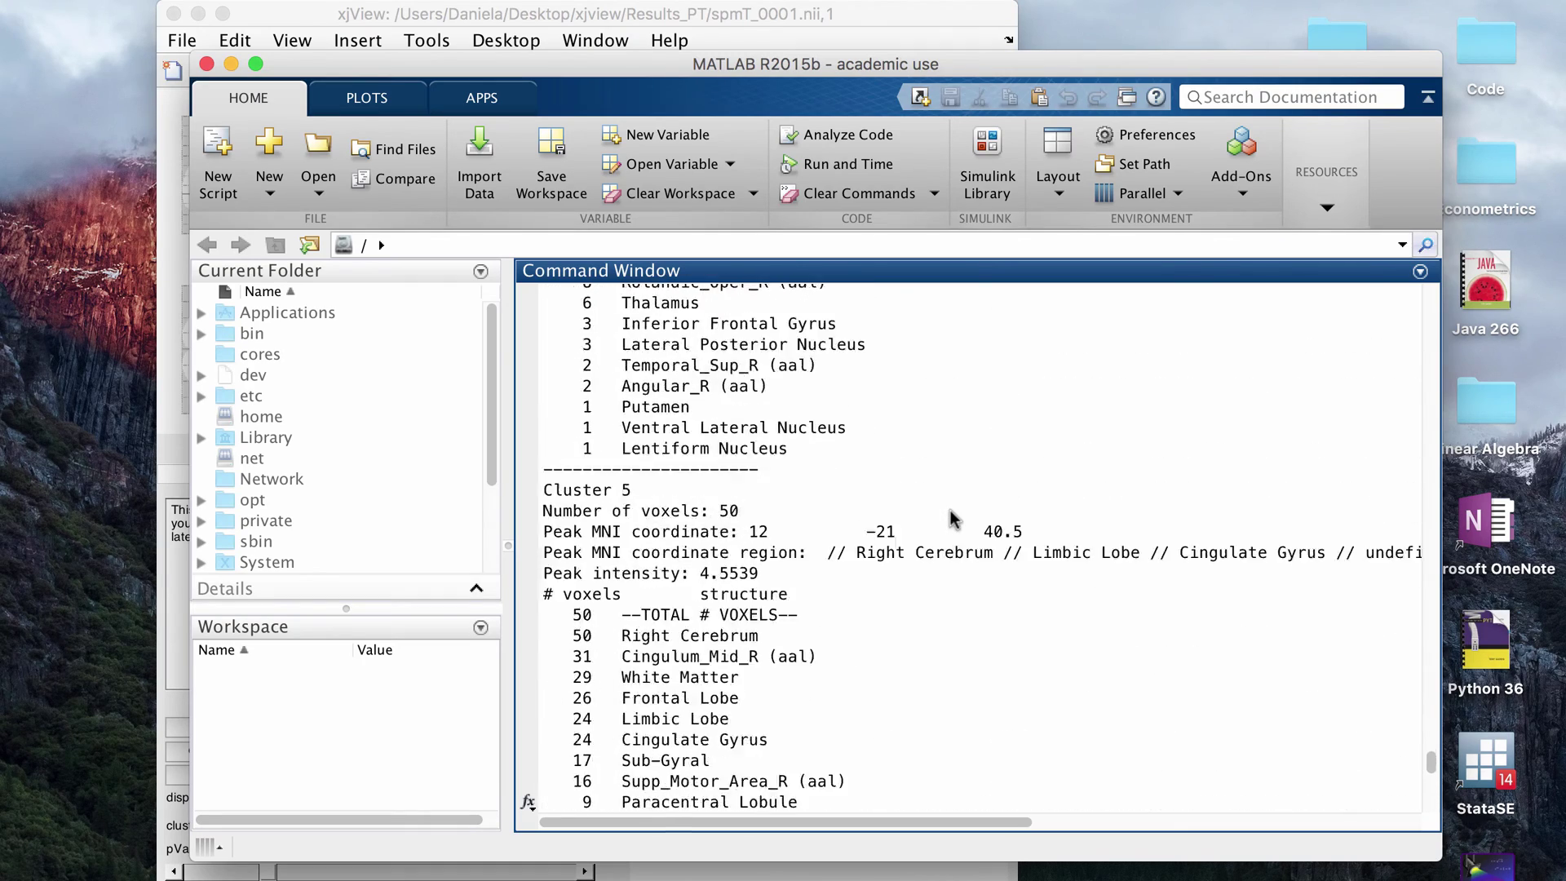
{"action": "scroll", "coordinate": [951, 510], "scroll_direction": "up", "scroll_amount": 15}
{"action": "scroll", "coordinate": [951, 510], "scroll_direction": "down", "scroll_amount": 10}
{"action": "left_click", "coordinate": [798, 25]}
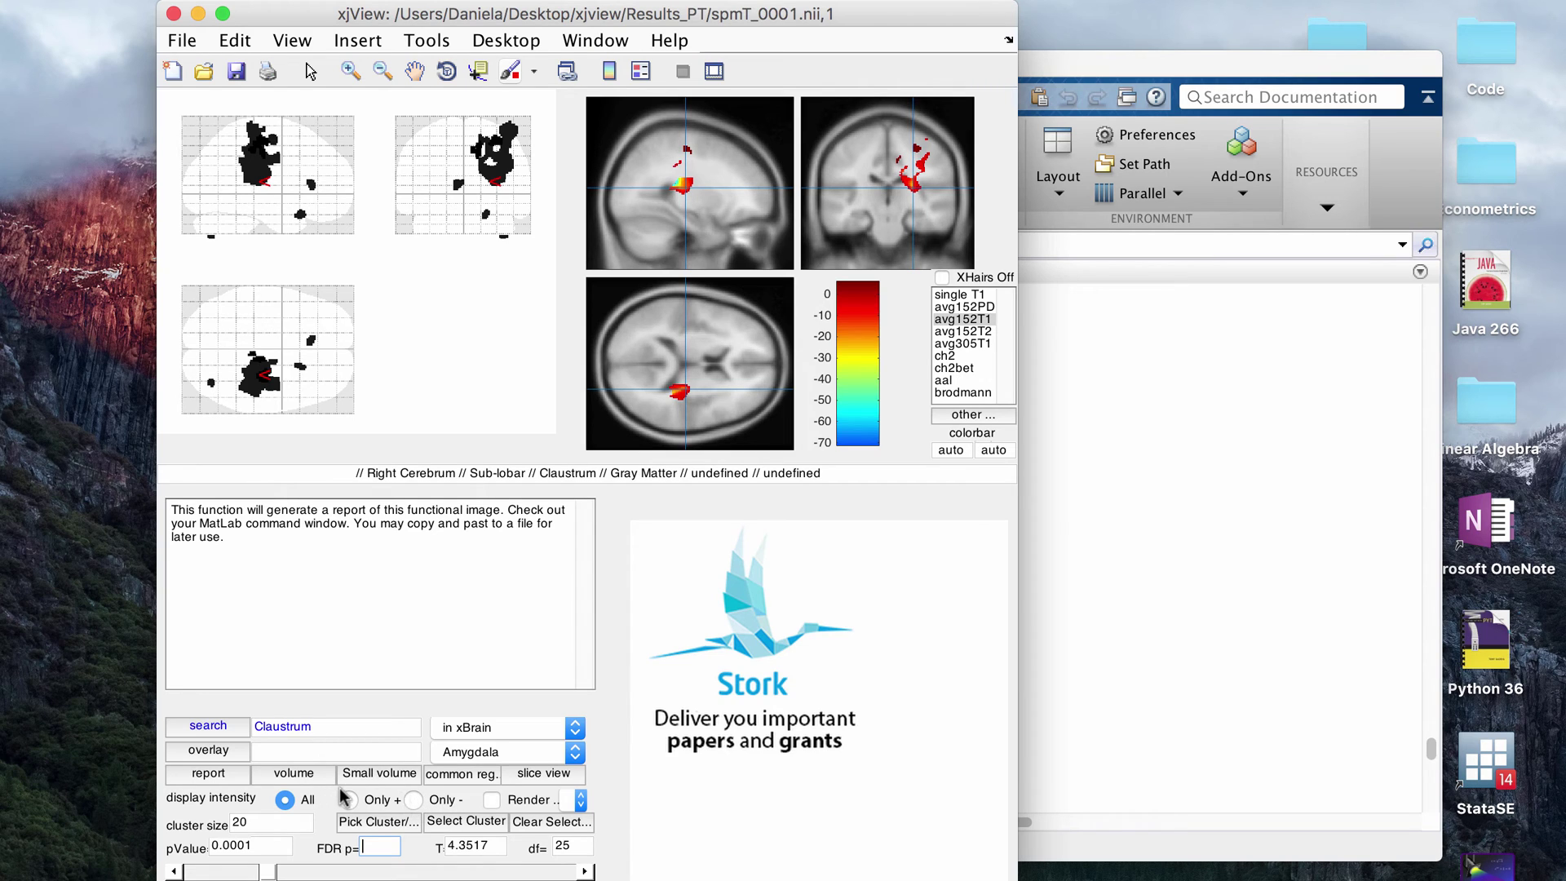
Show only negative effects and apply an FDR threshold of .05.
{"action": "left_click", "coordinate": [413, 800]}
{"action": "left_click", "coordinate": [396, 844]}
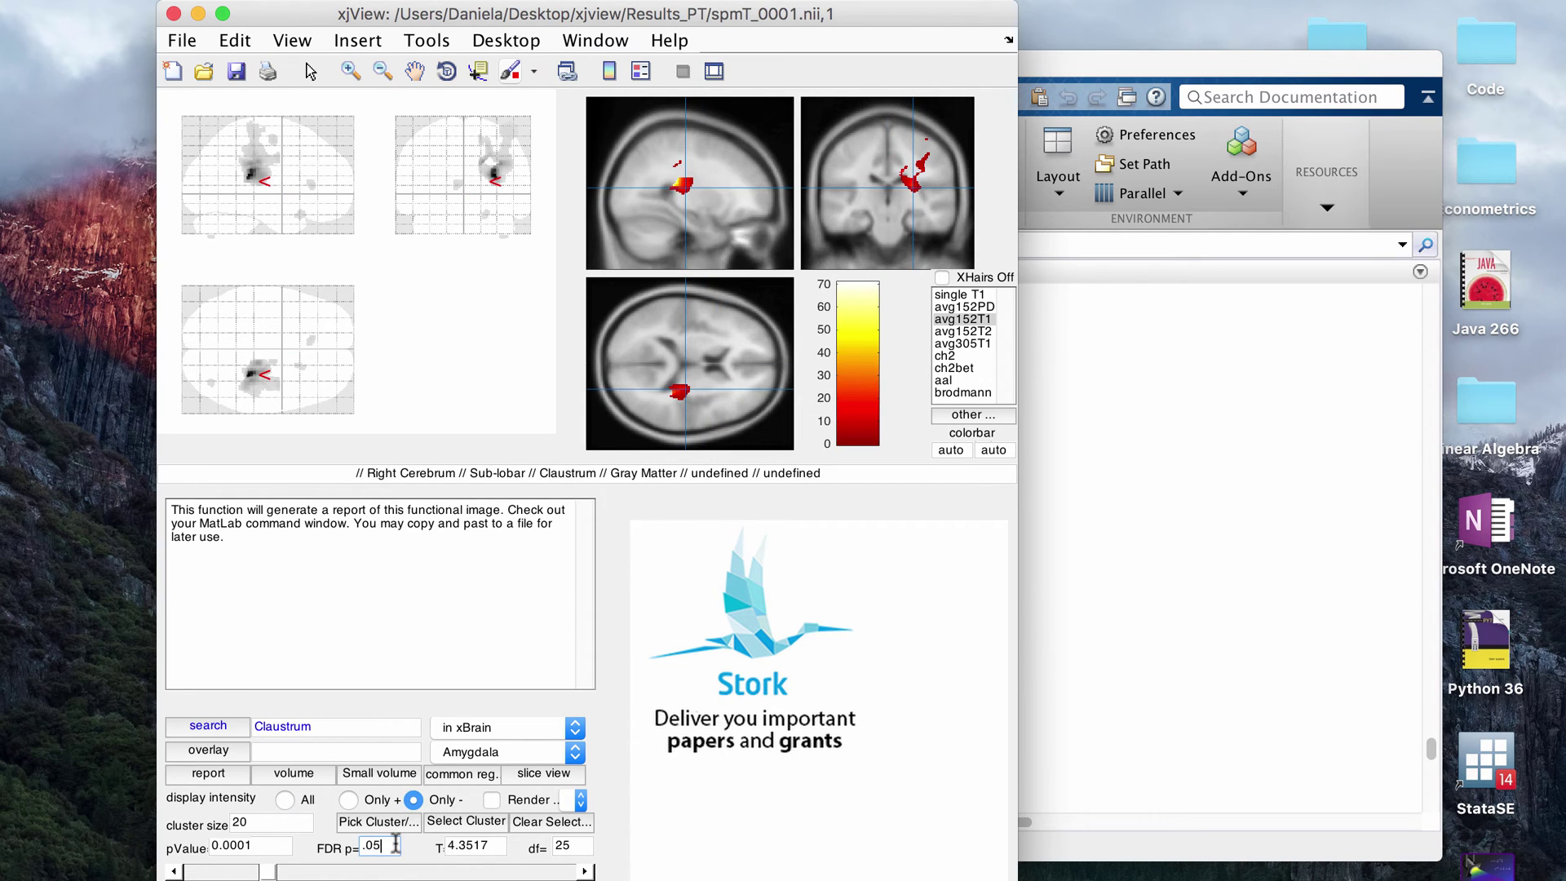
{"action": "left_click", "coordinate": [278, 822]}
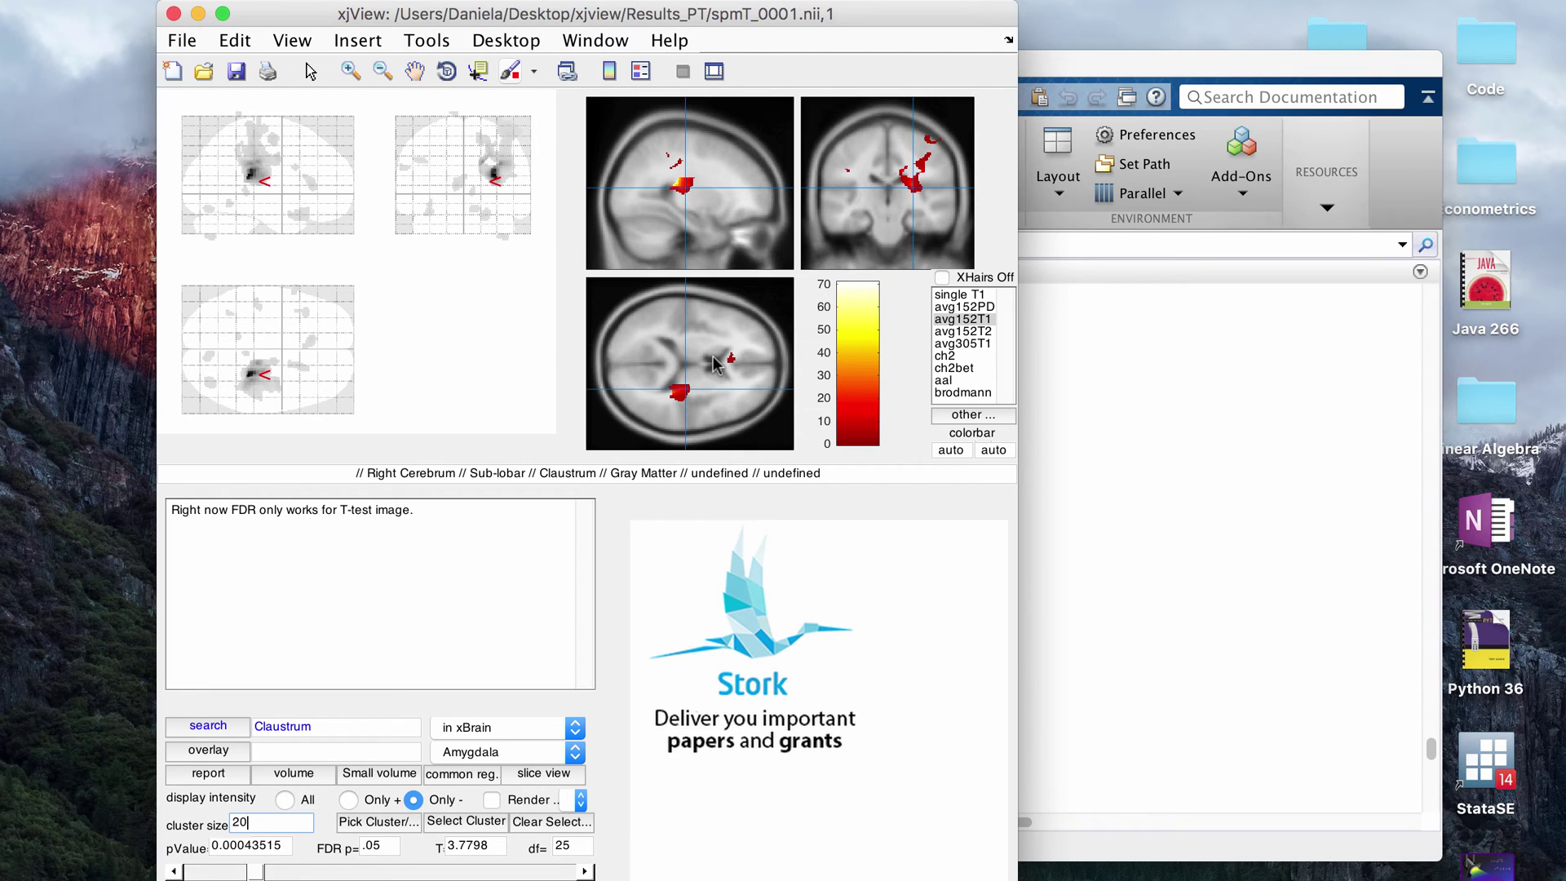
Clear the FDR value and reset the p-value threshold to 0.001.
{"action": "left_click", "coordinate": [282, 843]}
{"action": "left_click", "coordinate": [372, 848]}
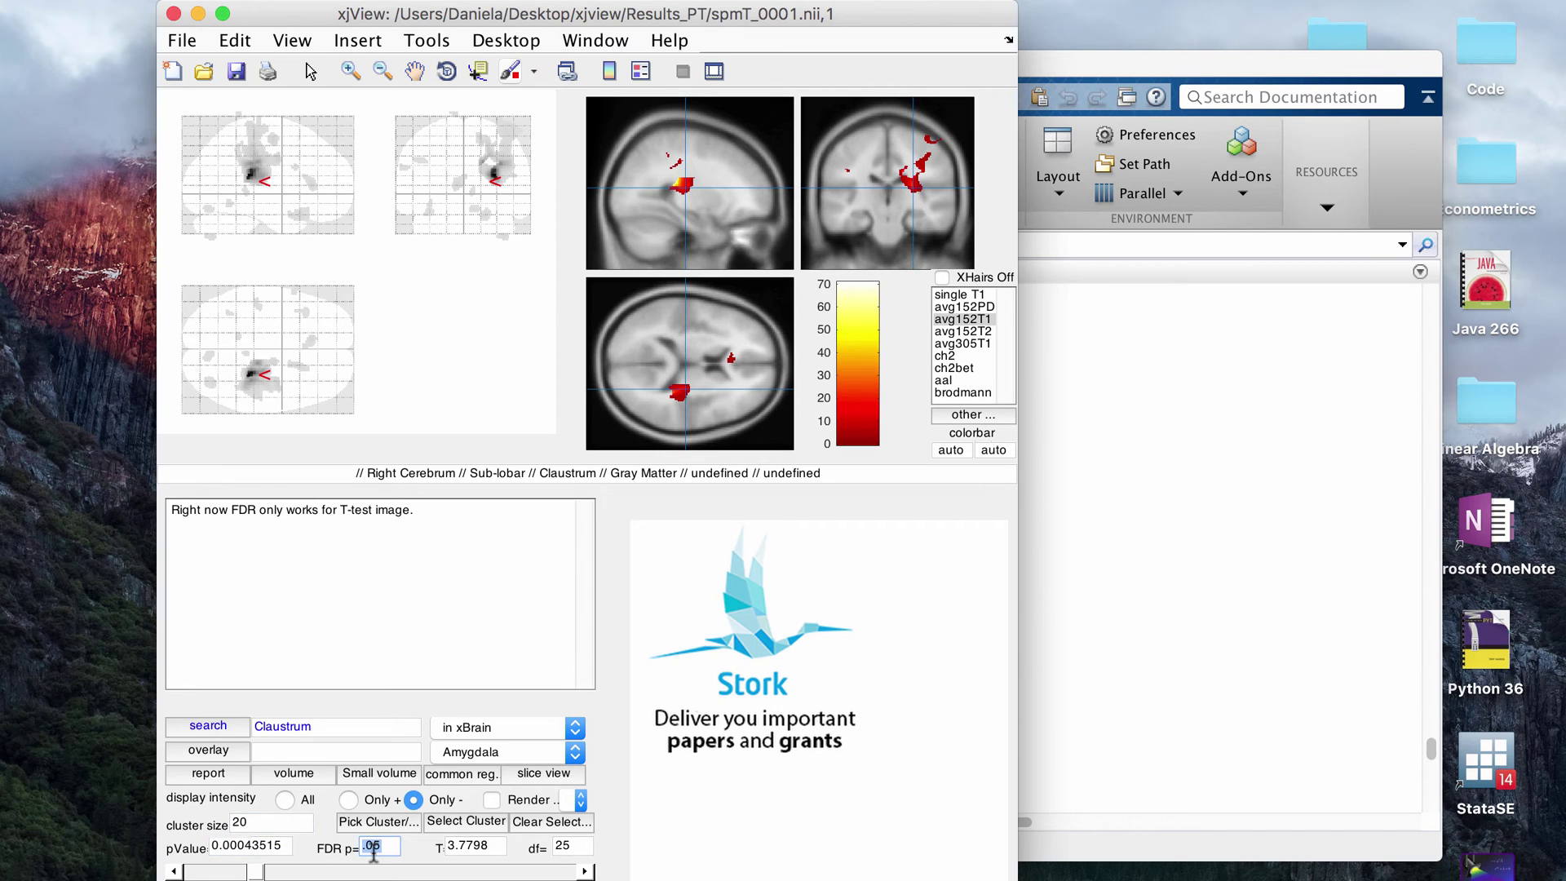
{"action": "left_click", "coordinate": [286, 846]}
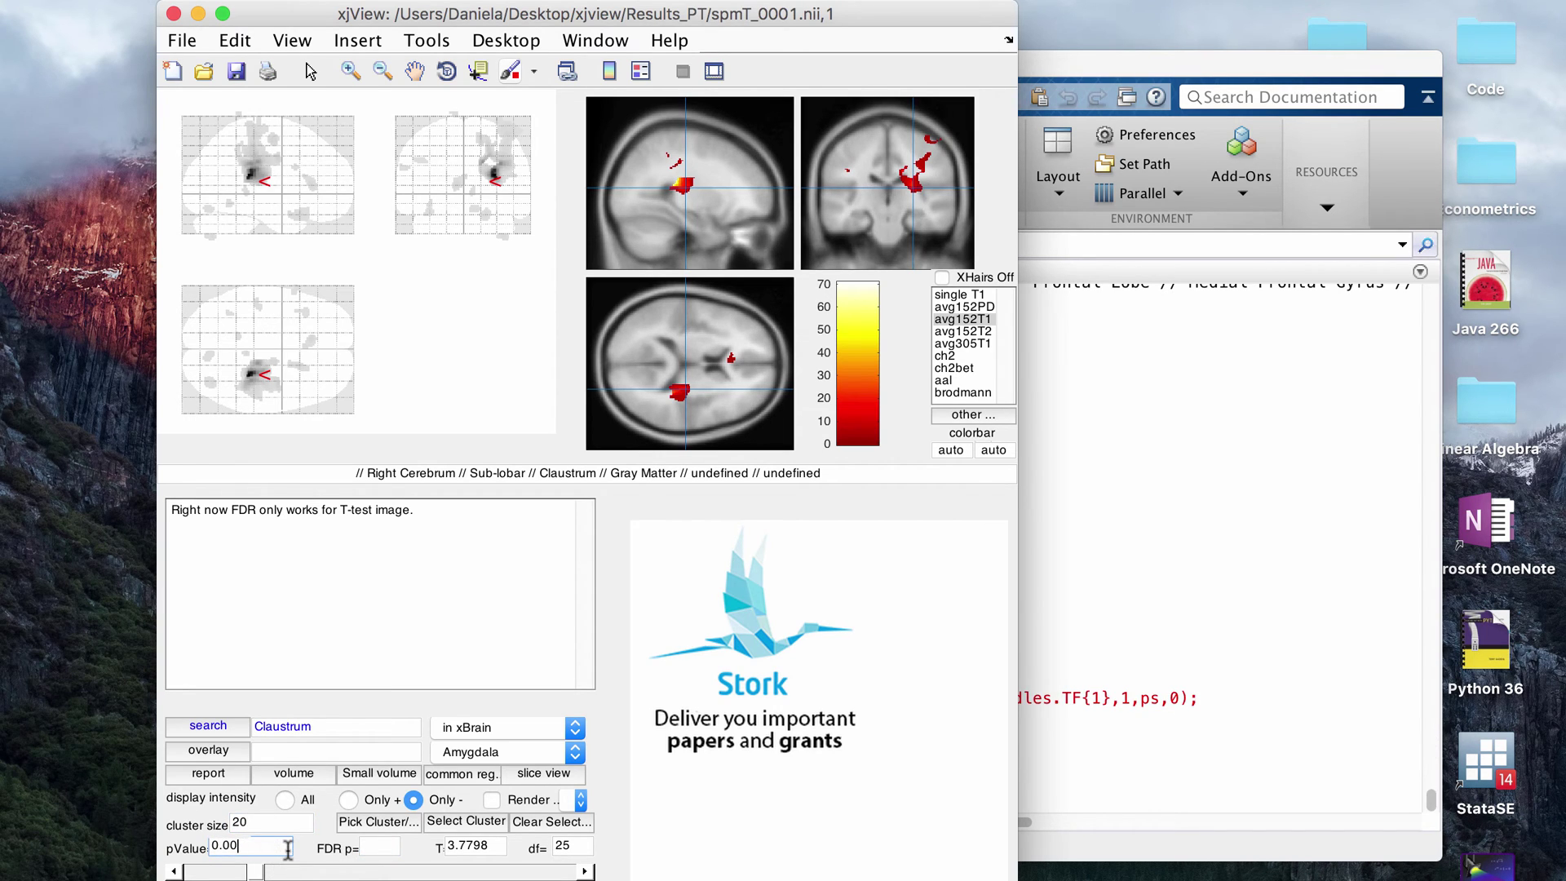
{"action": "left_click", "coordinate": [282, 823]}
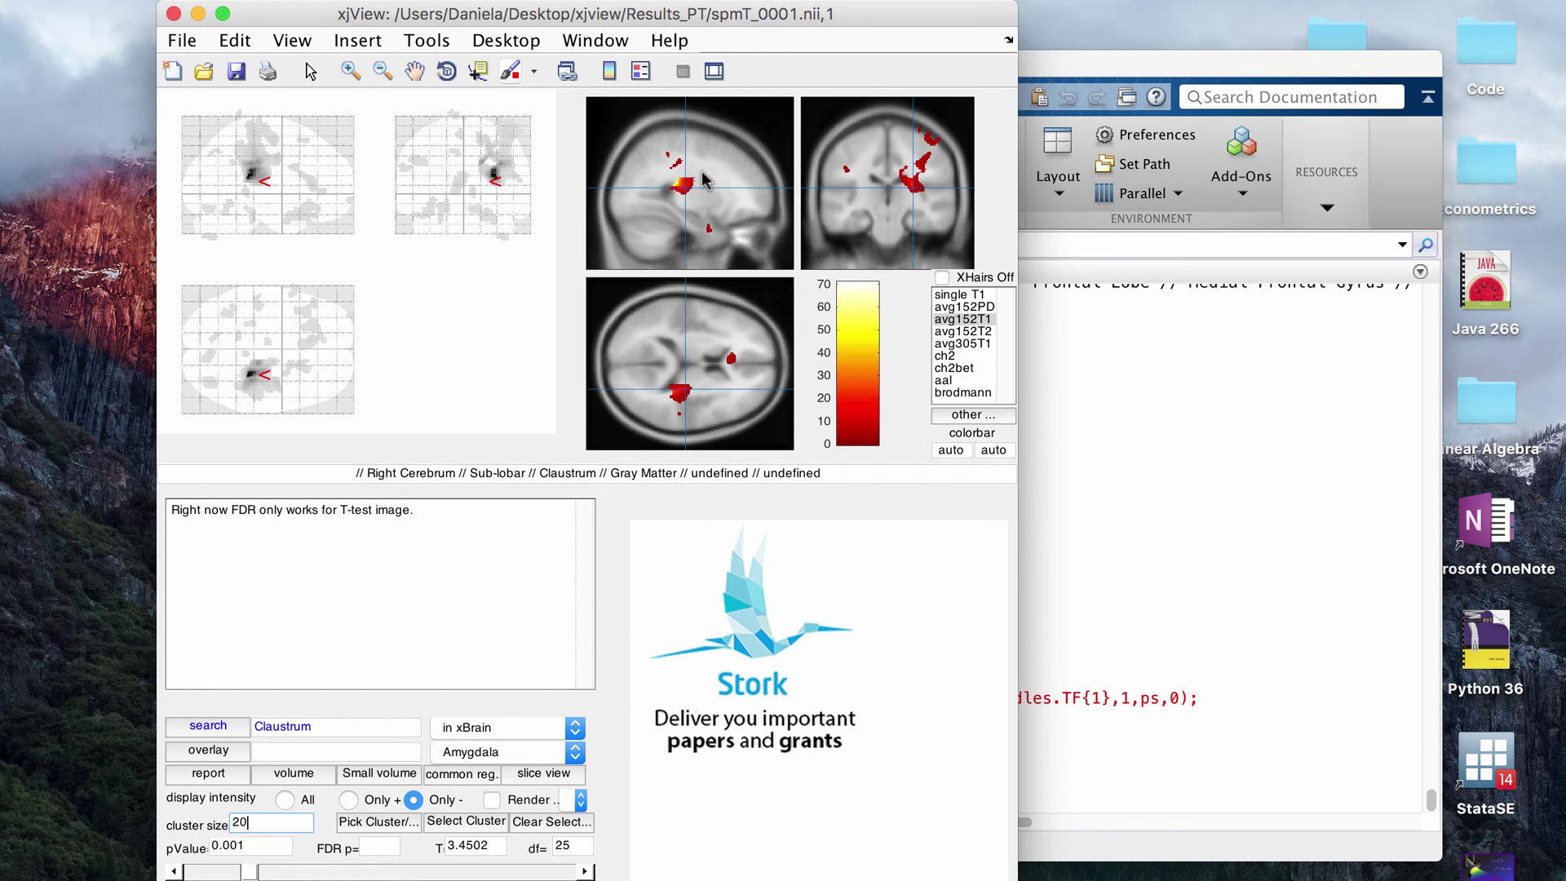
Apply cluster size 20, probe precentral and insula slices, then pick the 5295-voxel cluster.
{"action": "key", "text": "Return"}
{"action": "left_click_drag", "start_coordinate": [910, 190], "coordinate": [924, 170]}
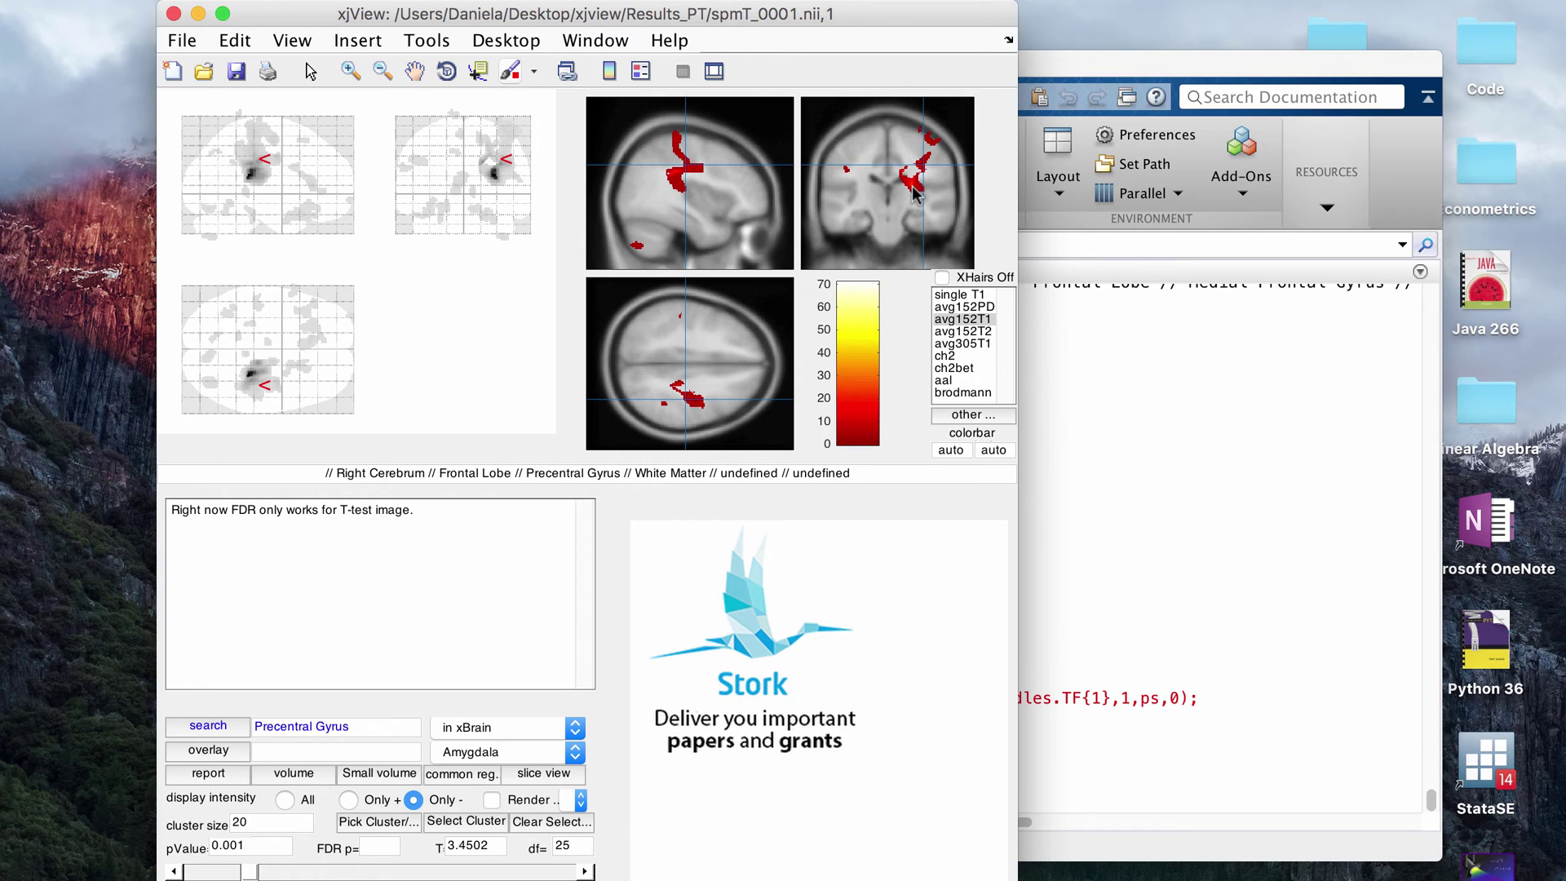
{"action": "left_click", "coordinate": [916, 191]}
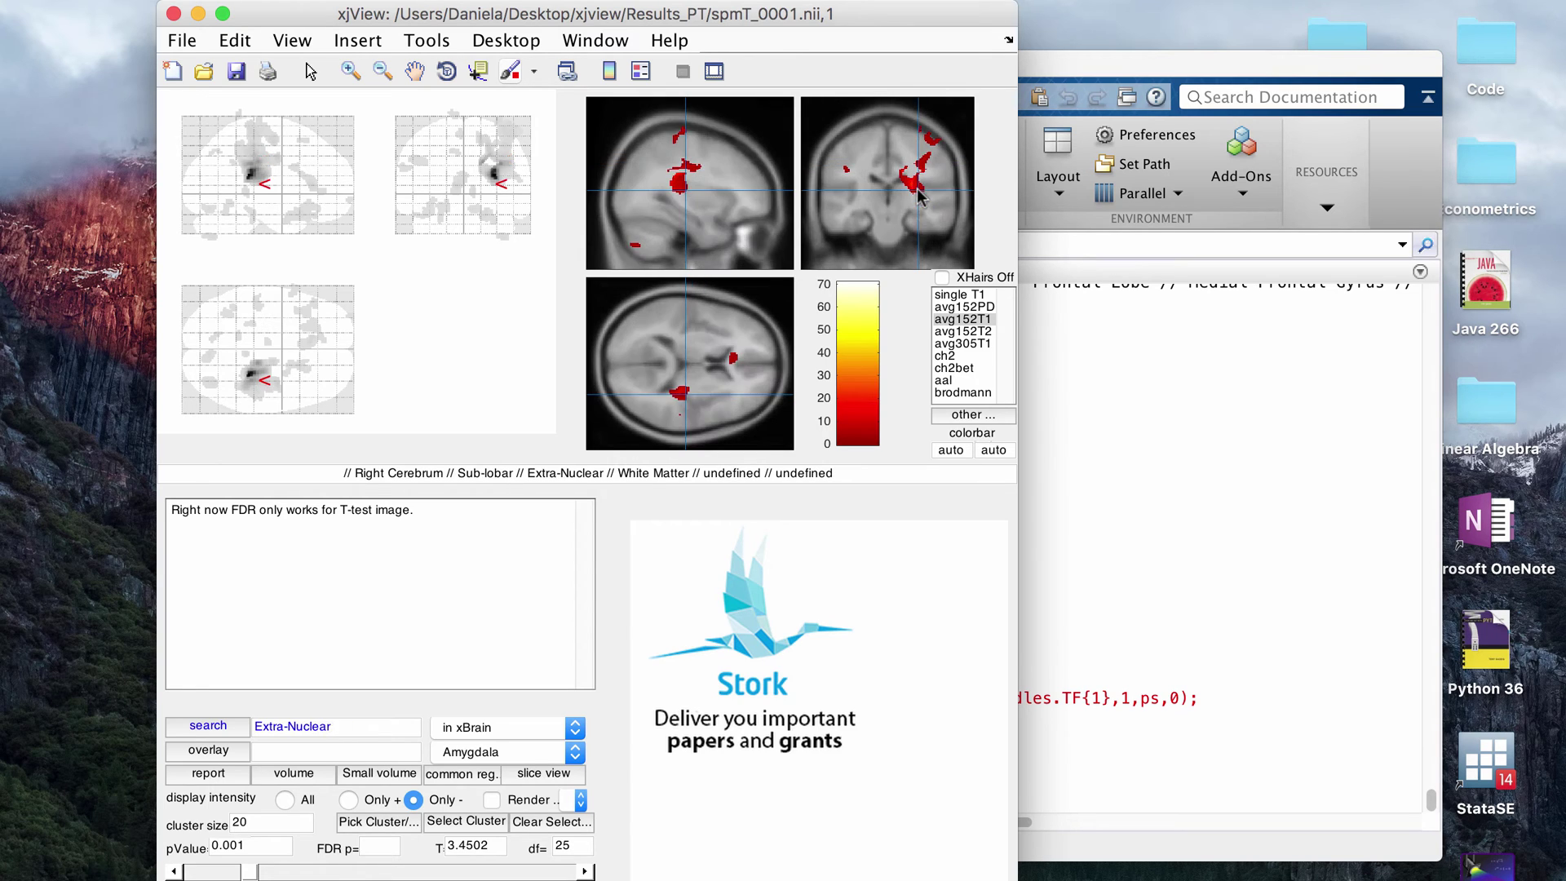
{"action": "left_click", "coordinate": [677, 186]}
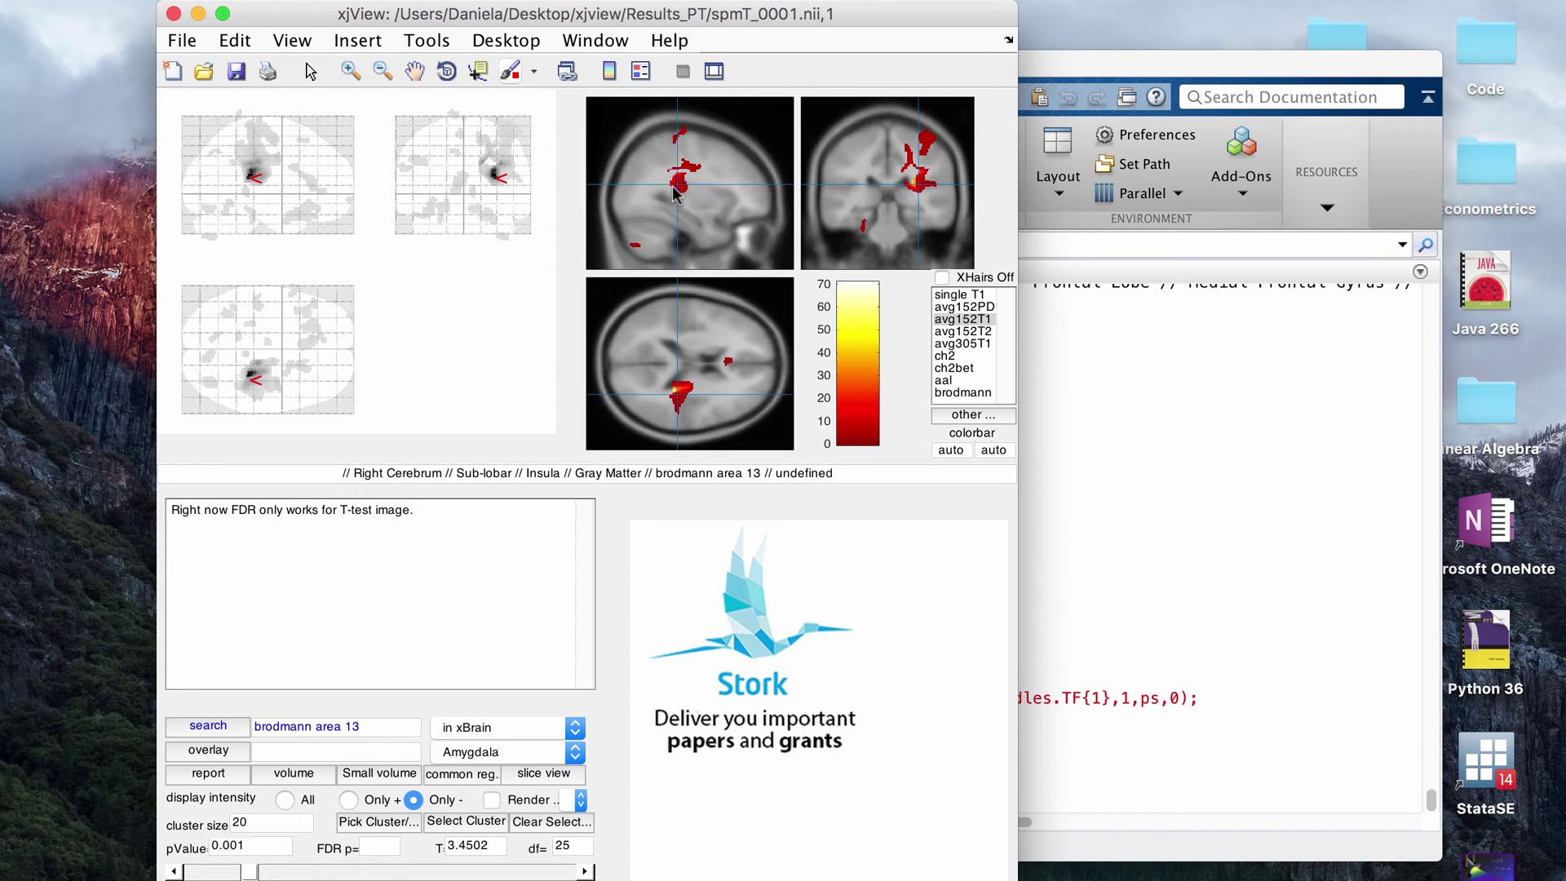
{"action": "left_click", "coordinate": [389, 826]}
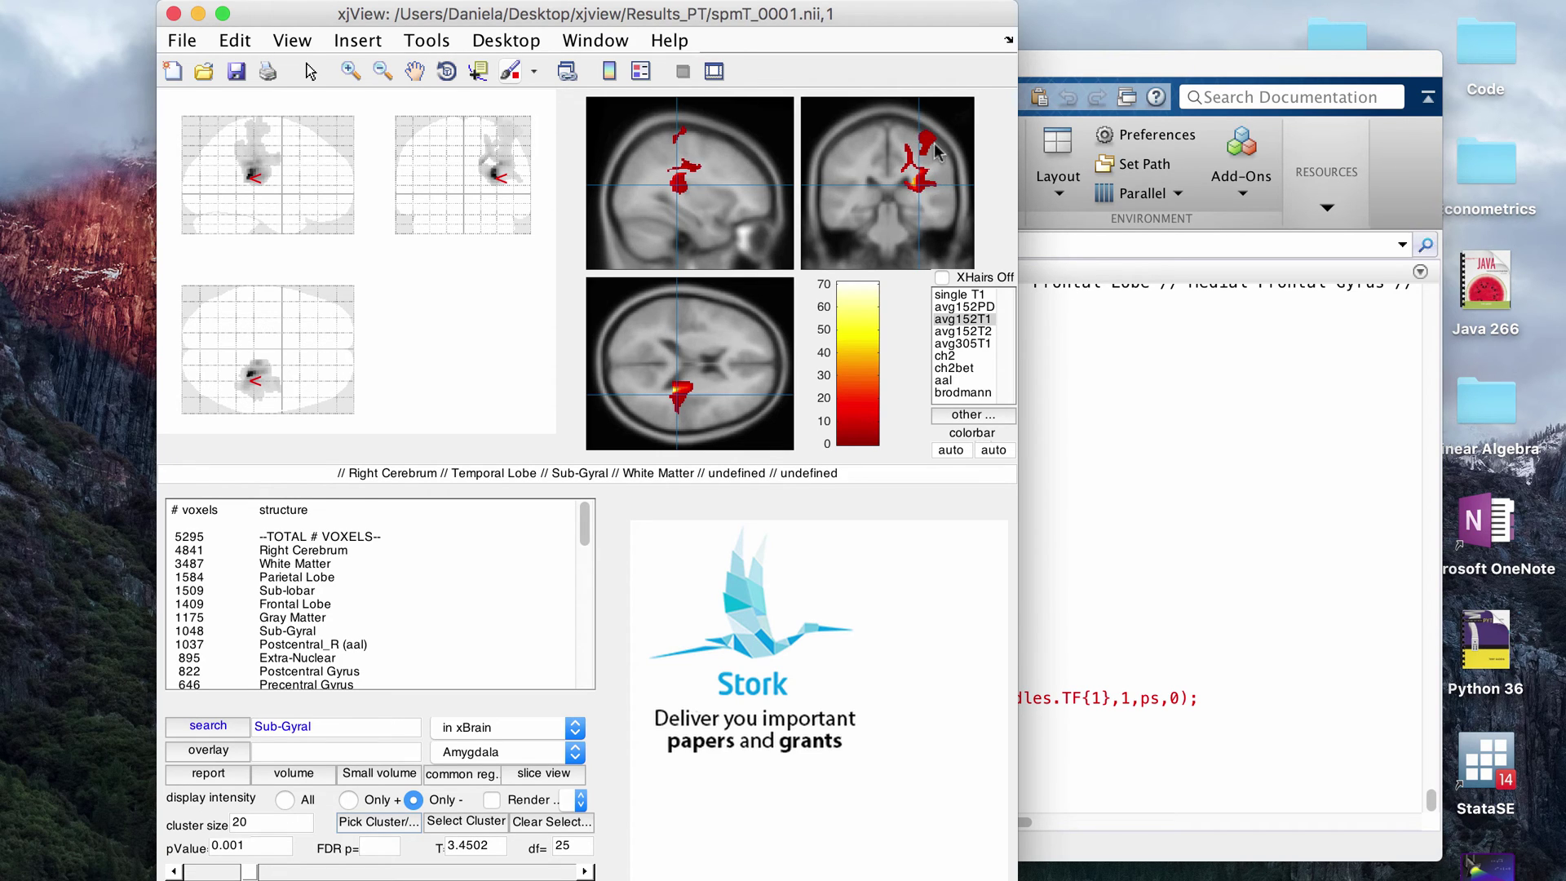
{"action": "left_click", "coordinate": [1148, 81]}
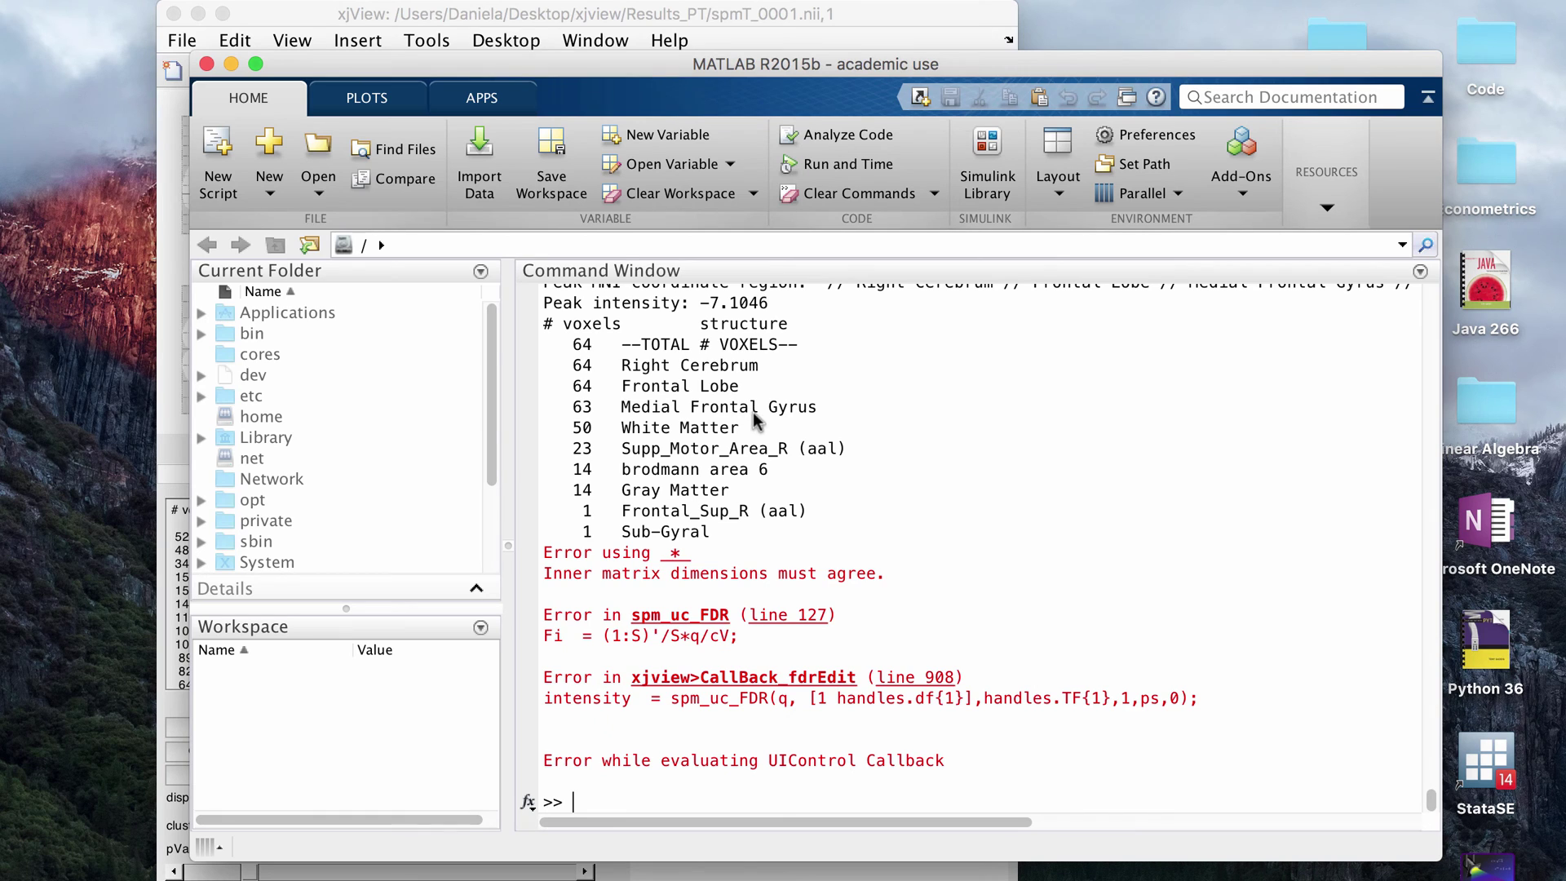
{"action": "scroll", "coordinate": [754, 414], "scroll_direction": "up", "scroll_amount": 5}
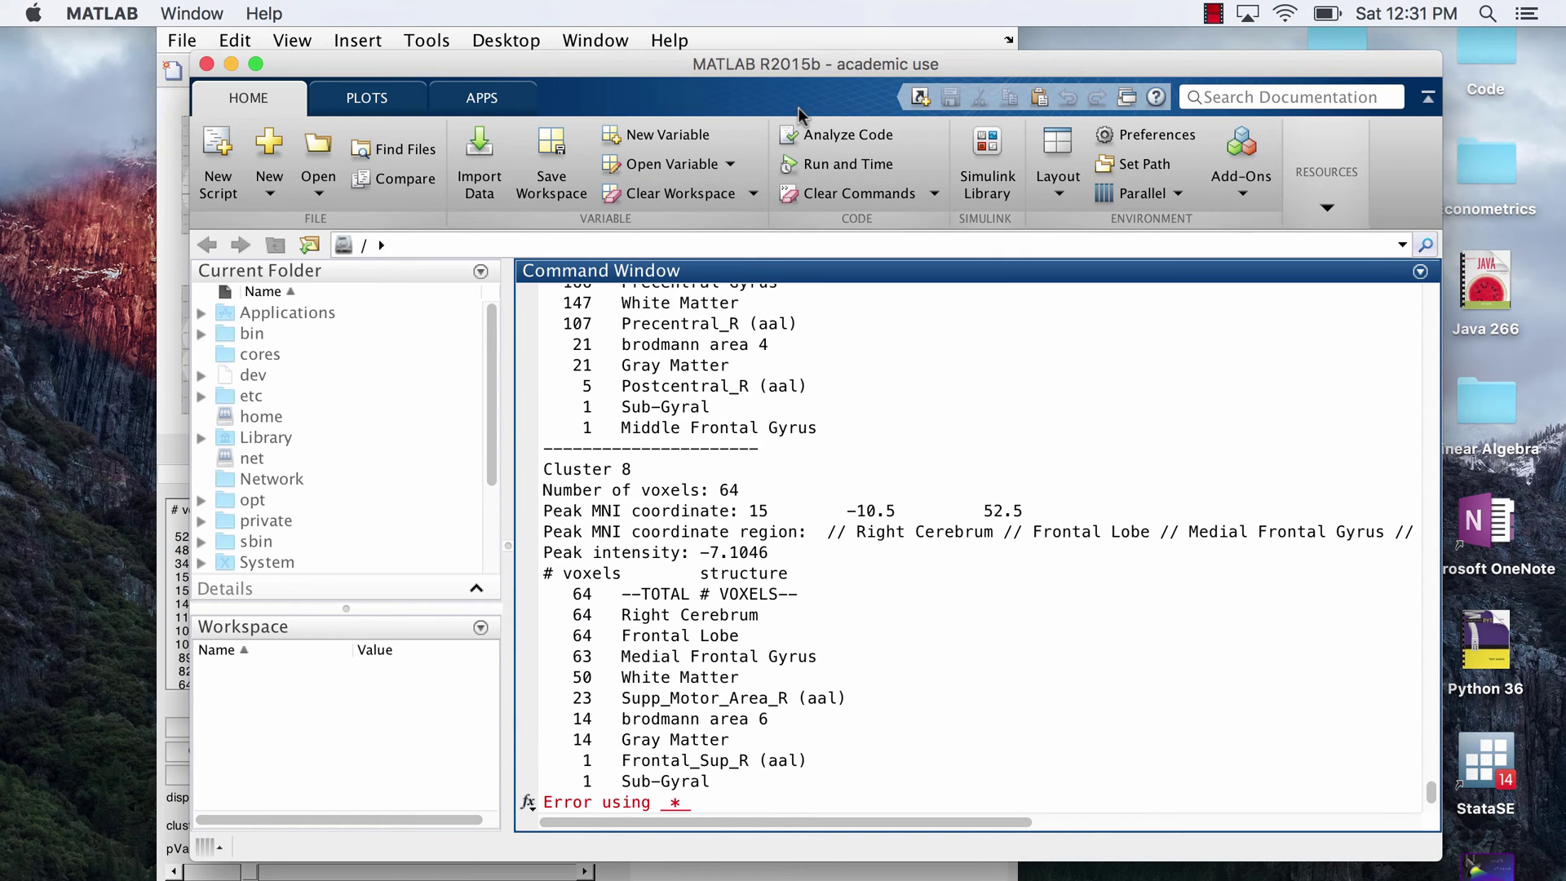
{"action": "left_click", "coordinate": [823, 45]}
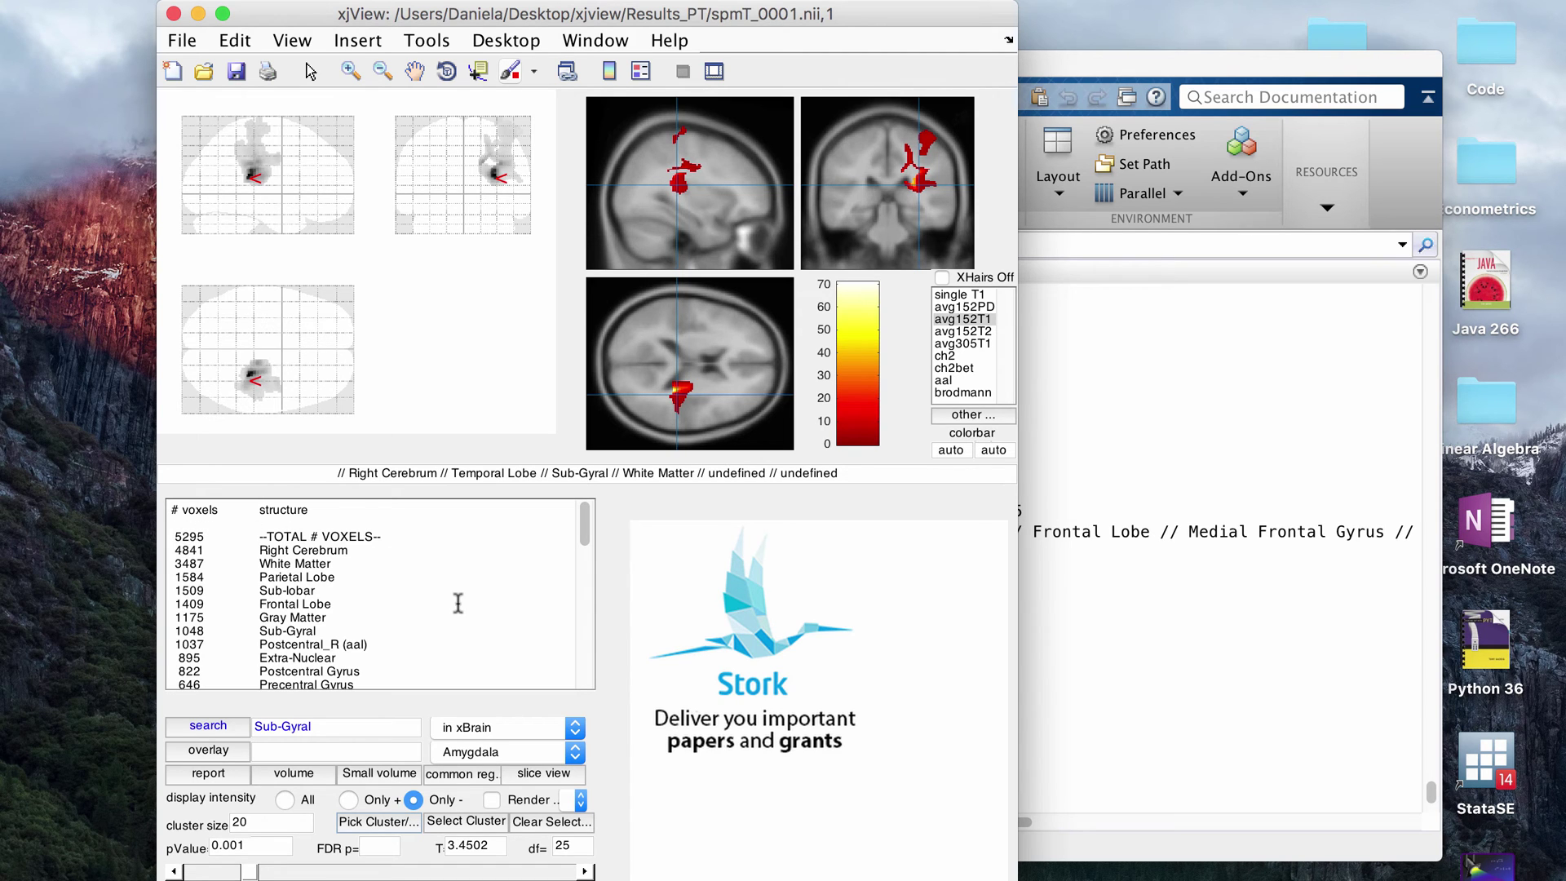
{"action": "scroll", "coordinate": [458, 603], "scroll_direction": "down", "scroll_amount": 20}
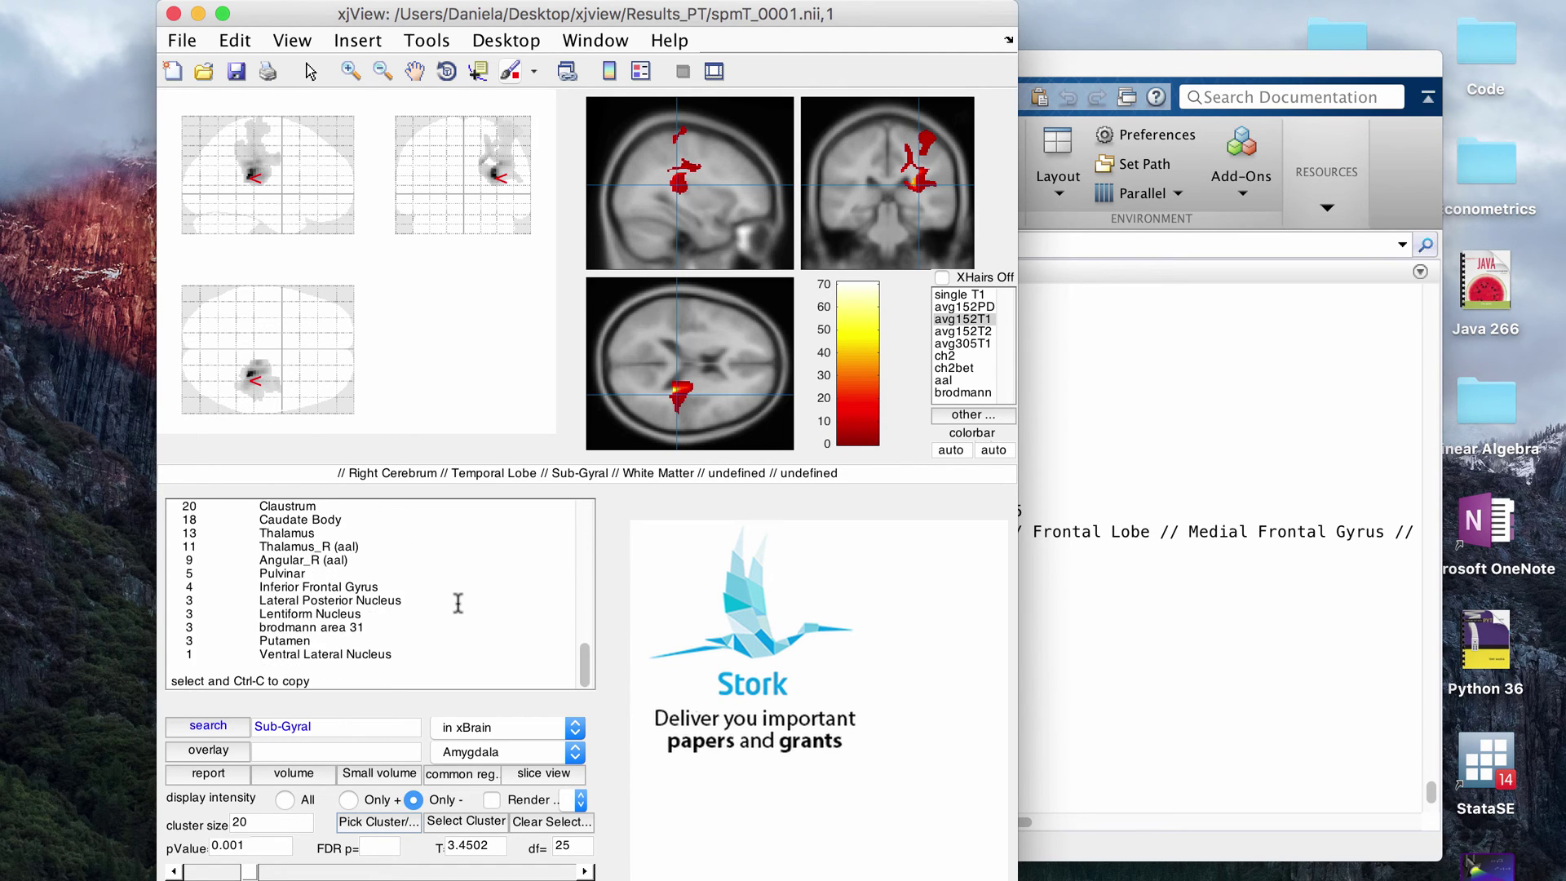
{"action": "scroll", "coordinate": [458, 603], "scroll_direction": "up", "scroll_amount": 20}
{"action": "left_click", "coordinate": [1205, 540]}
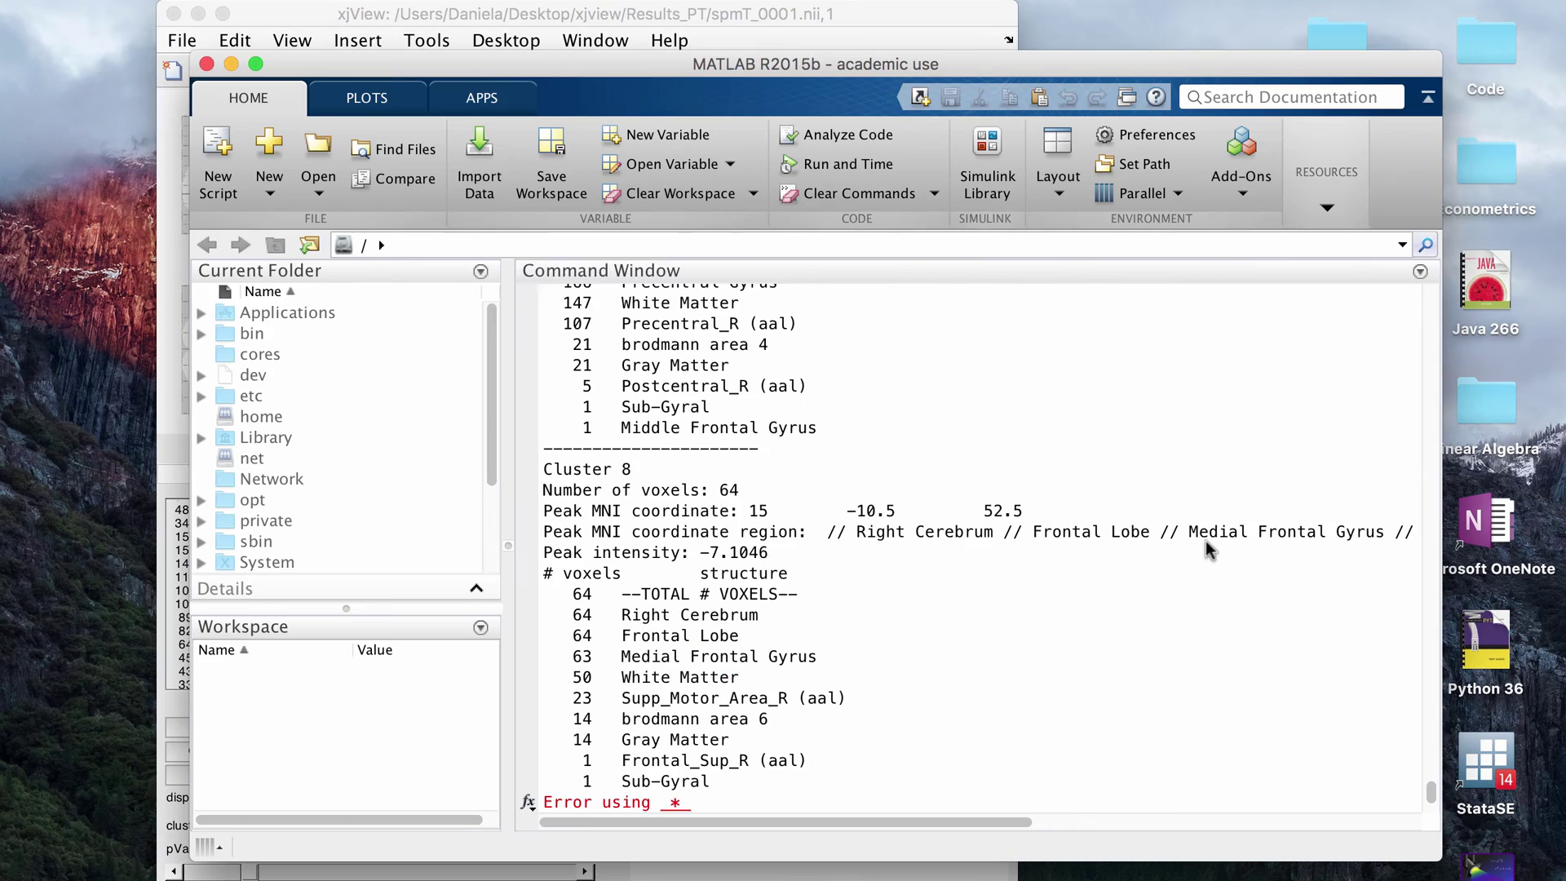
{"action": "scroll", "coordinate": [1064, 460], "scroll_direction": "up", "scroll_amount": 5}
{"action": "scroll", "coordinate": [1049, 437], "scroll_direction": "up", "scroll_amount": 5}
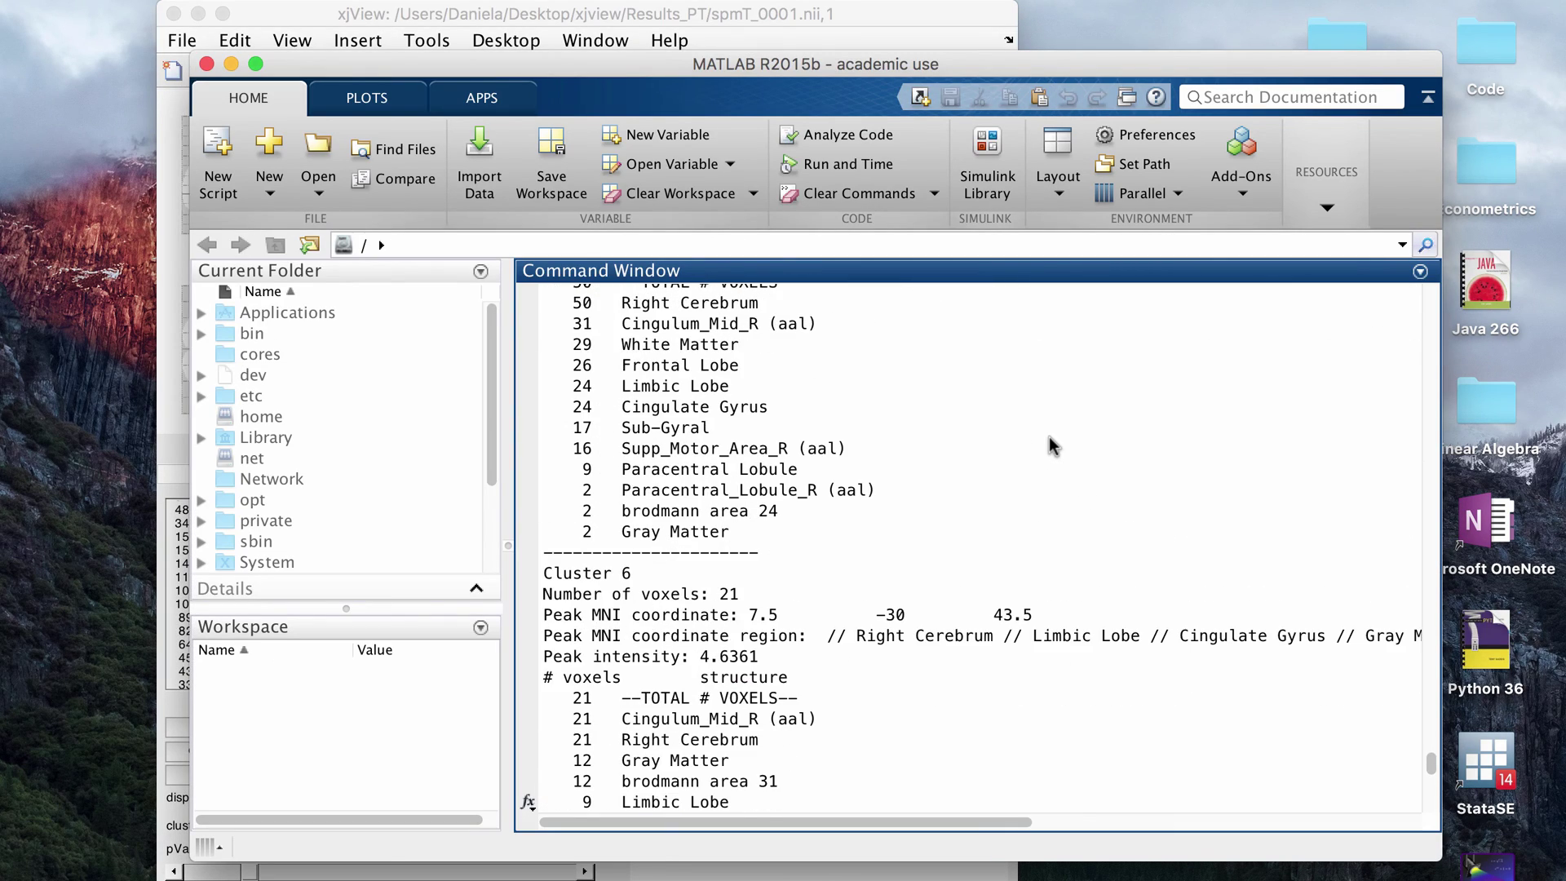
{"action": "scroll", "coordinate": [1049, 437], "scroll_direction": "up", "scroll_amount": 15}
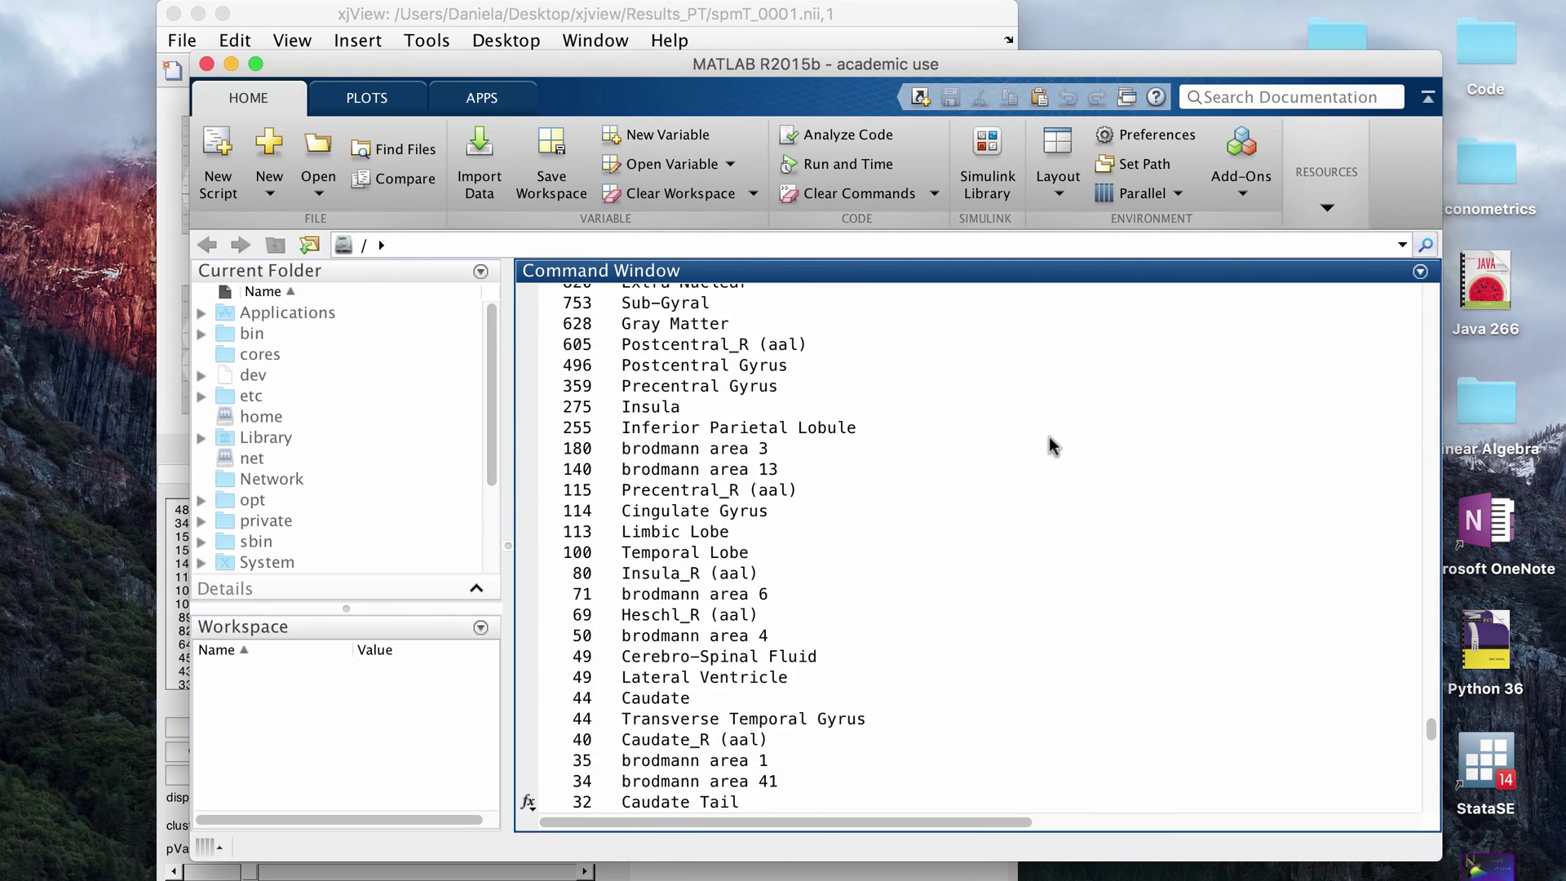
{"action": "scroll", "coordinate": [1049, 437], "scroll_direction": "up", "scroll_amount": 10}
{"action": "scroll", "coordinate": [897, 452], "scroll_direction": "up", "scroll_amount": 8}
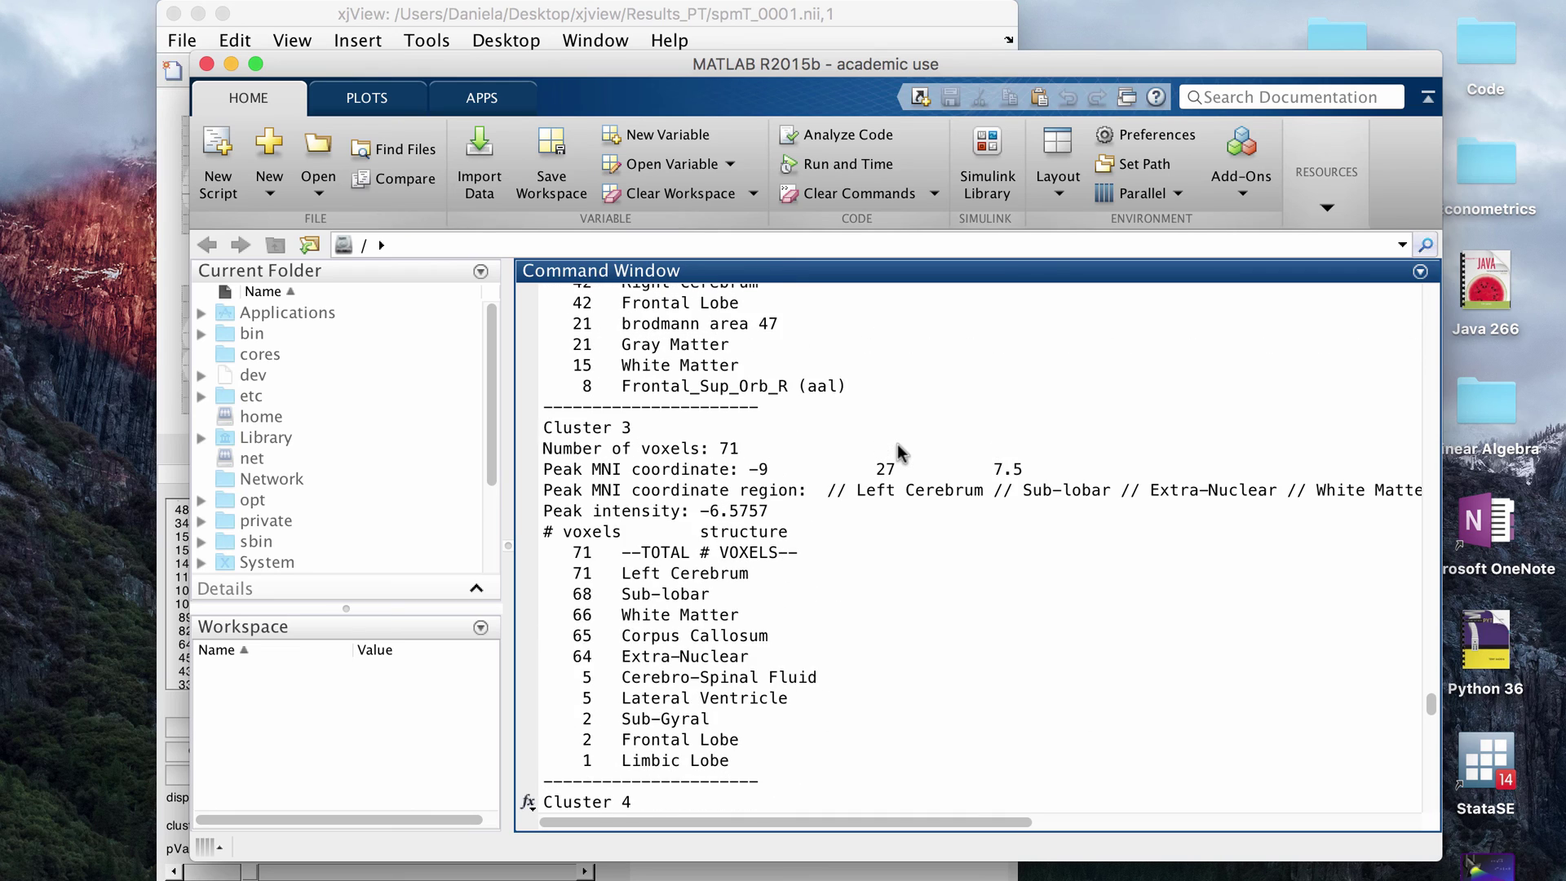
{"action": "scroll", "coordinate": [897, 453], "scroll_direction": "up", "scroll_amount": 10}
{"action": "scroll", "coordinate": [901, 452], "scroll_direction": "down", "scroll_amount": 6}
{"action": "scroll", "coordinate": [900, 453], "scroll_direction": "down", "scroll_amount": 10}
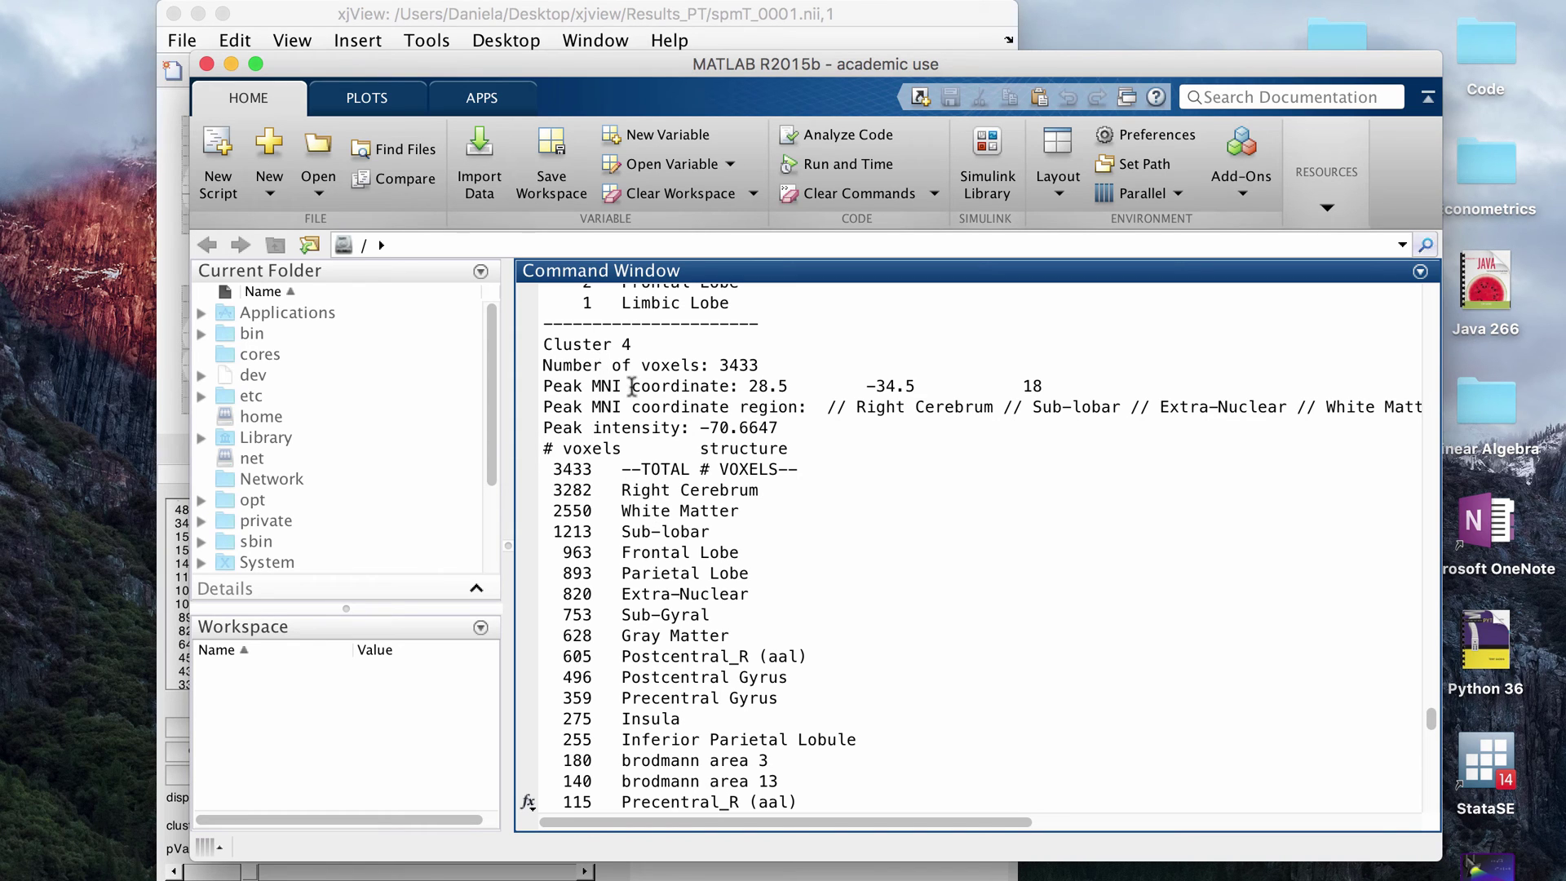
{"action": "left_click", "coordinate": [167, 665]}
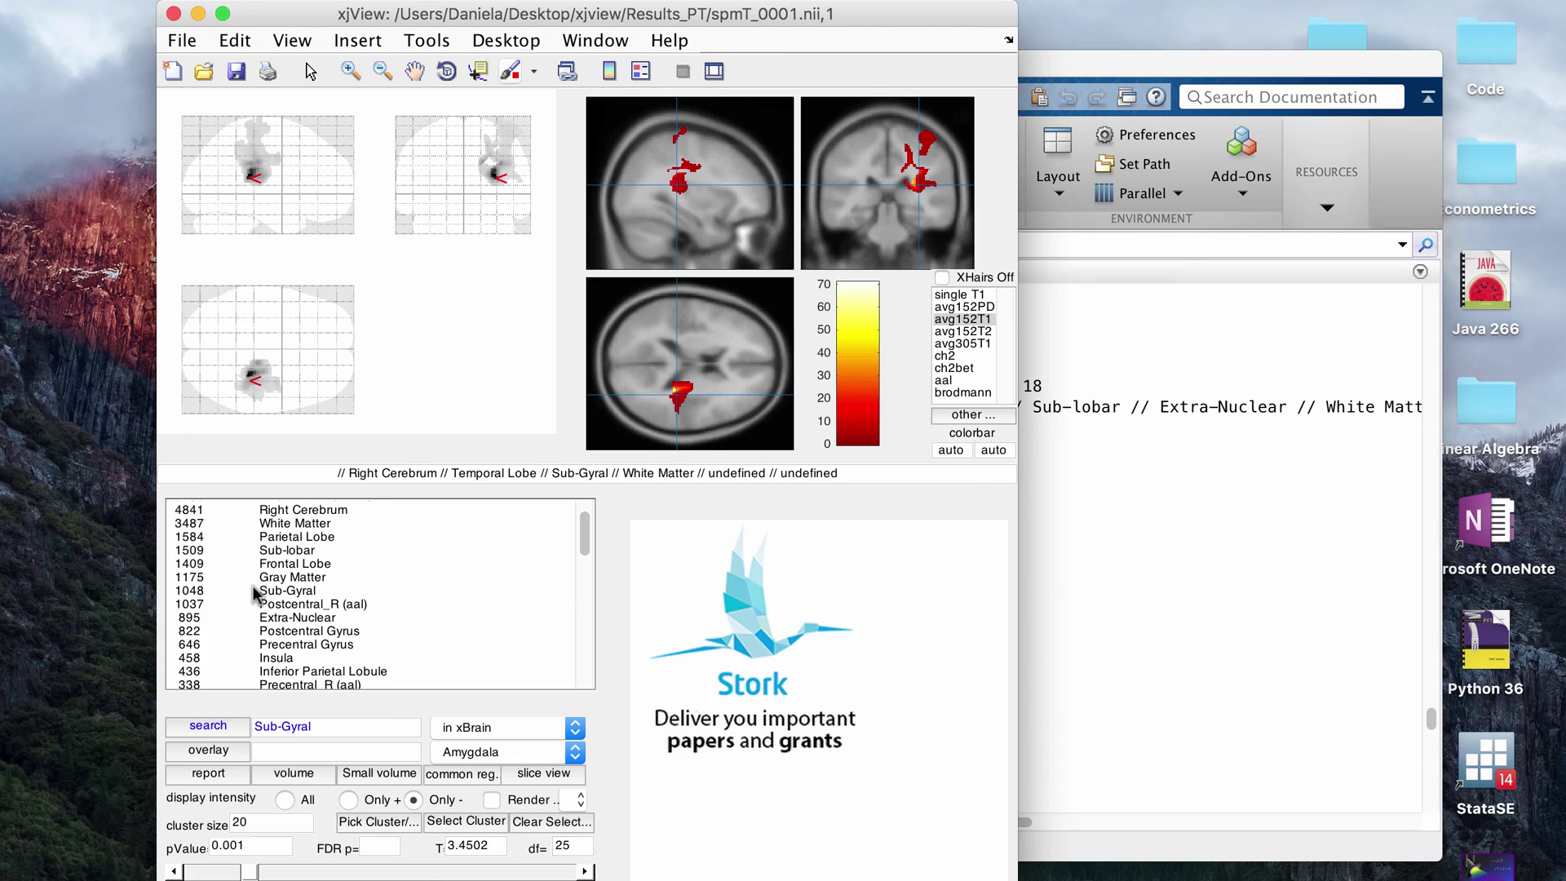
{"action": "scroll", "coordinate": [485, 676], "scroll_direction": "up", "scroll_amount": 1}
{"action": "left_click", "coordinate": [1171, 430]}
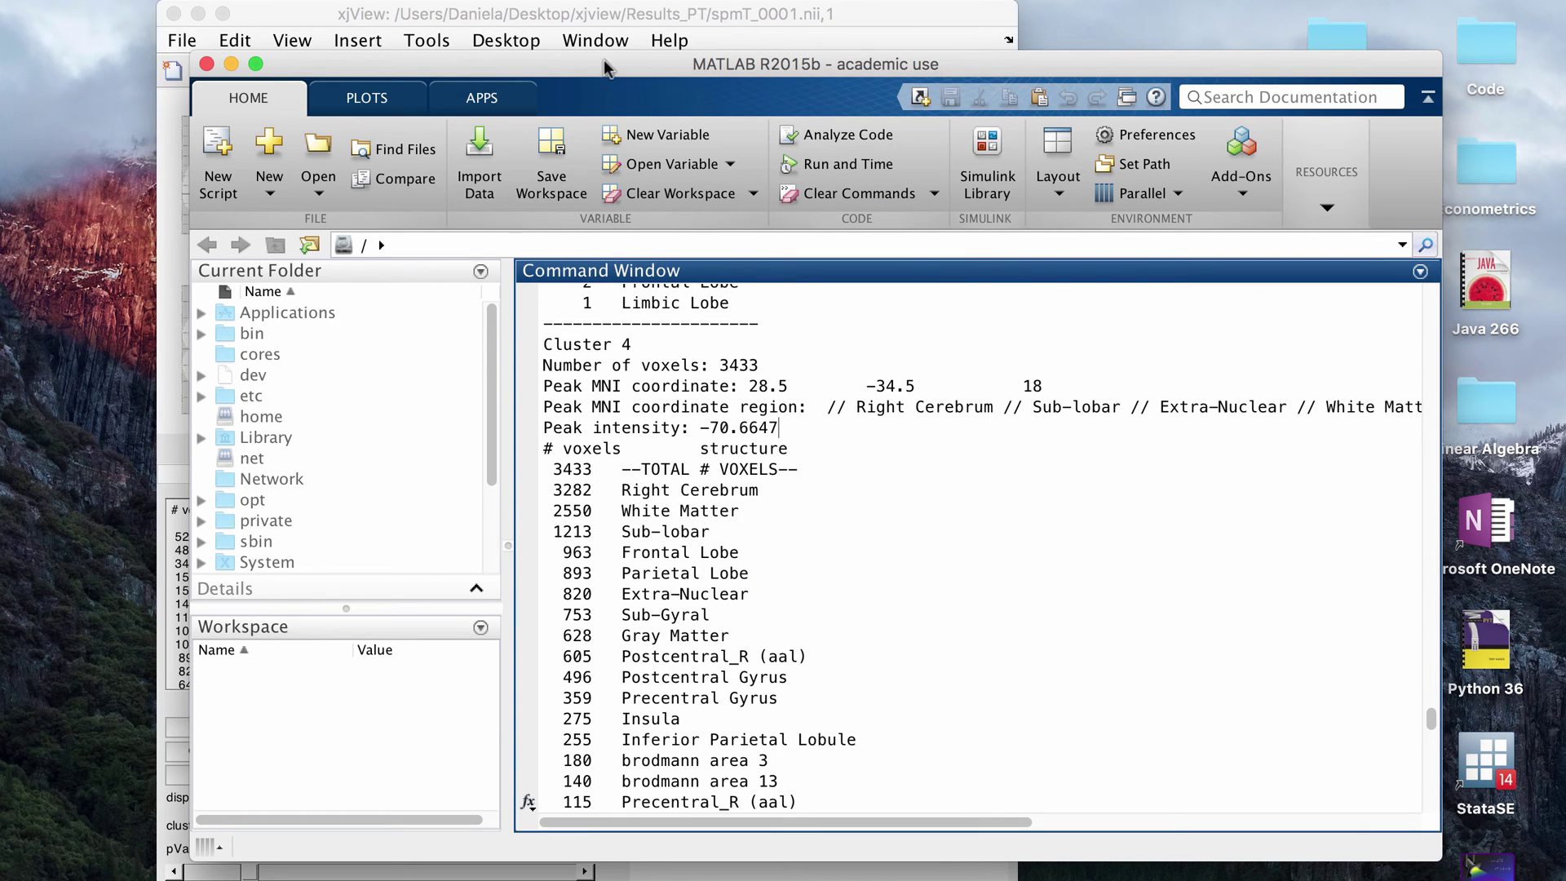
{"action": "left_click", "coordinate": [618, 20]}
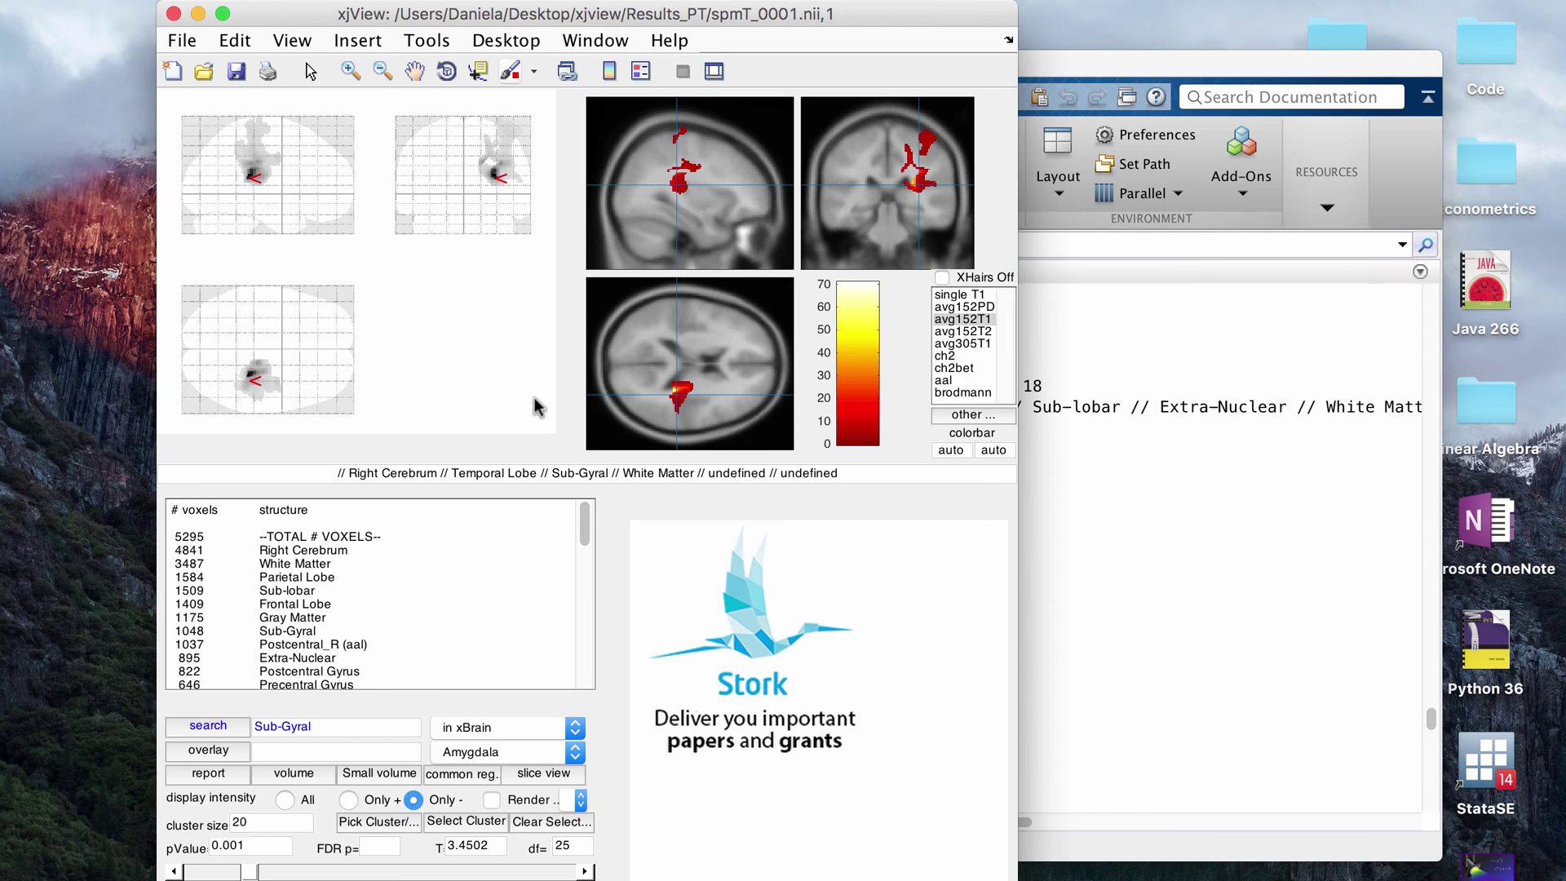
{"action": "scroll", "coordinate": [499, 584], "scroll_direction": "down", "scroll_amount": 10}
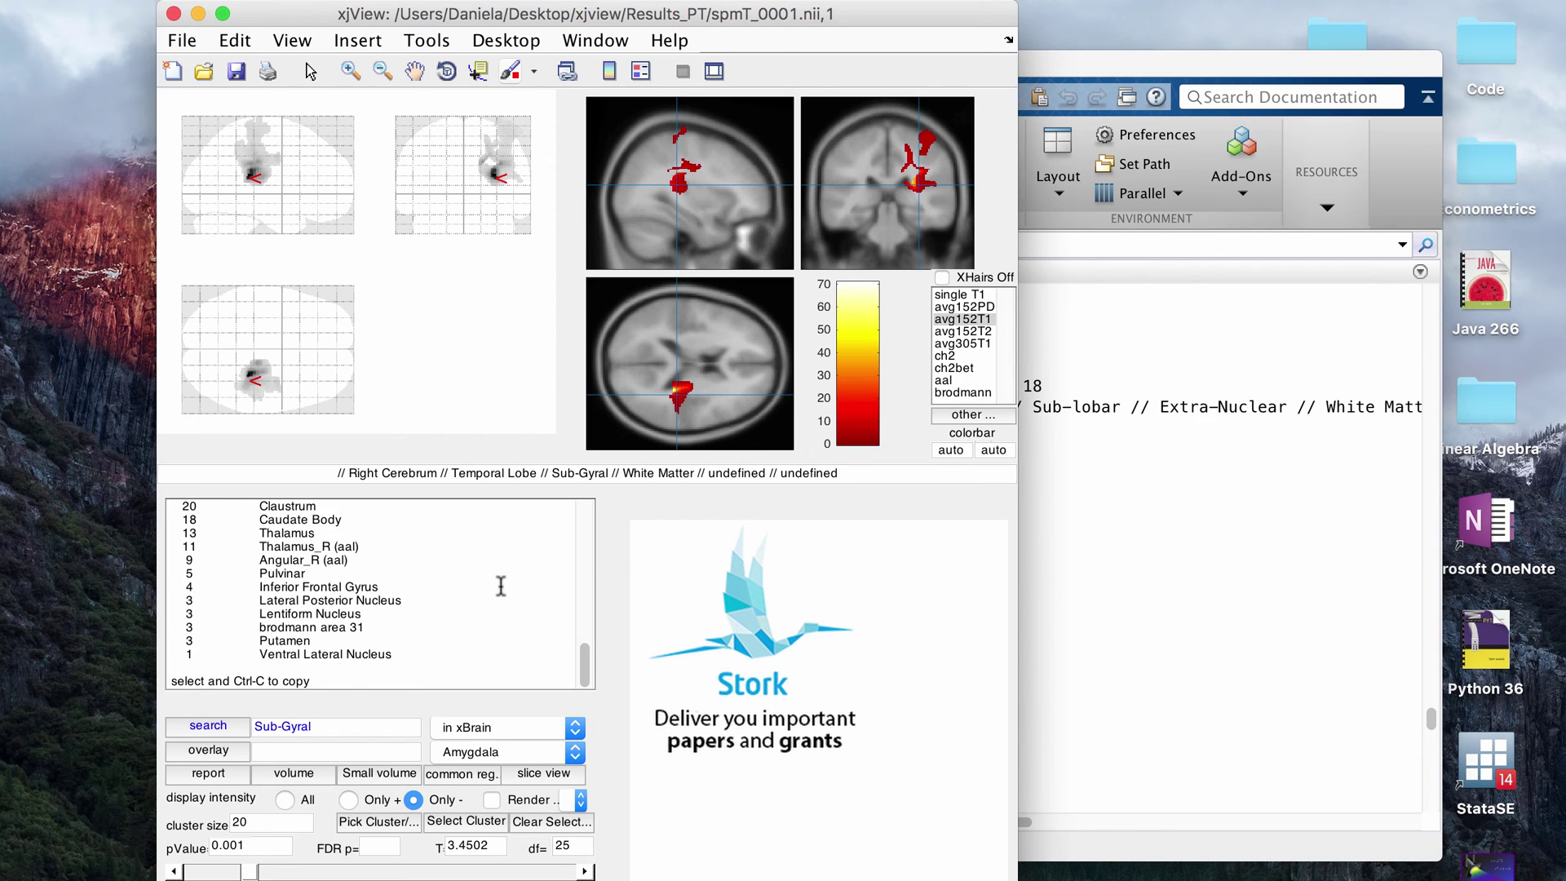
{"action": "scroll", "coordinate": [500, 585], "scroll_direction": "up", "scroll_amount": 10}
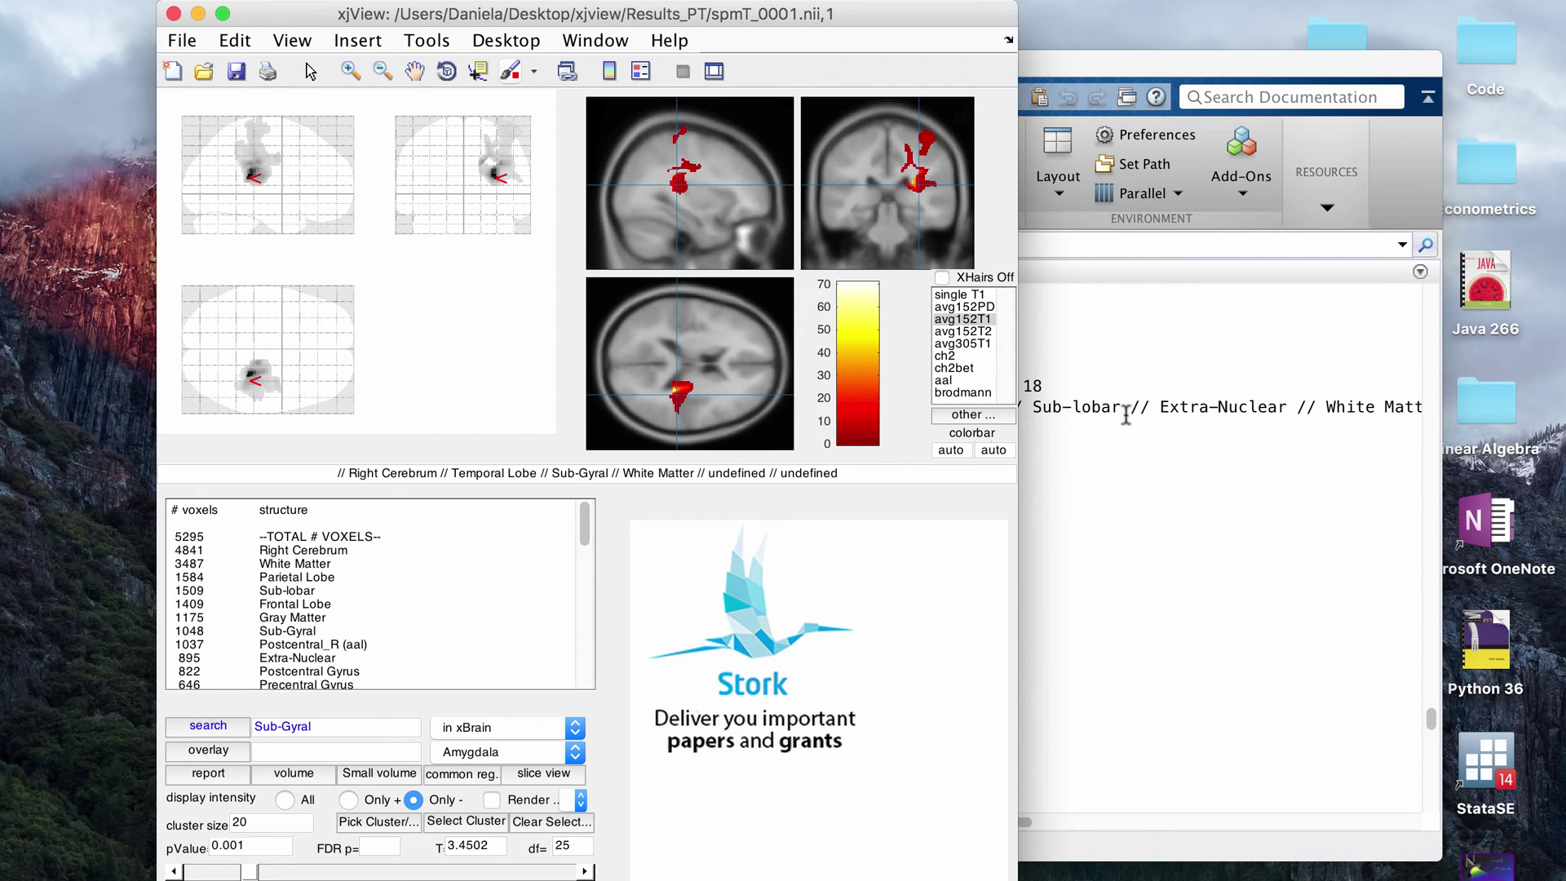
{"action": "left_click", "coordinate": [1128, 409]}
{"action": "left_click", "coordinate": [687, 41]}
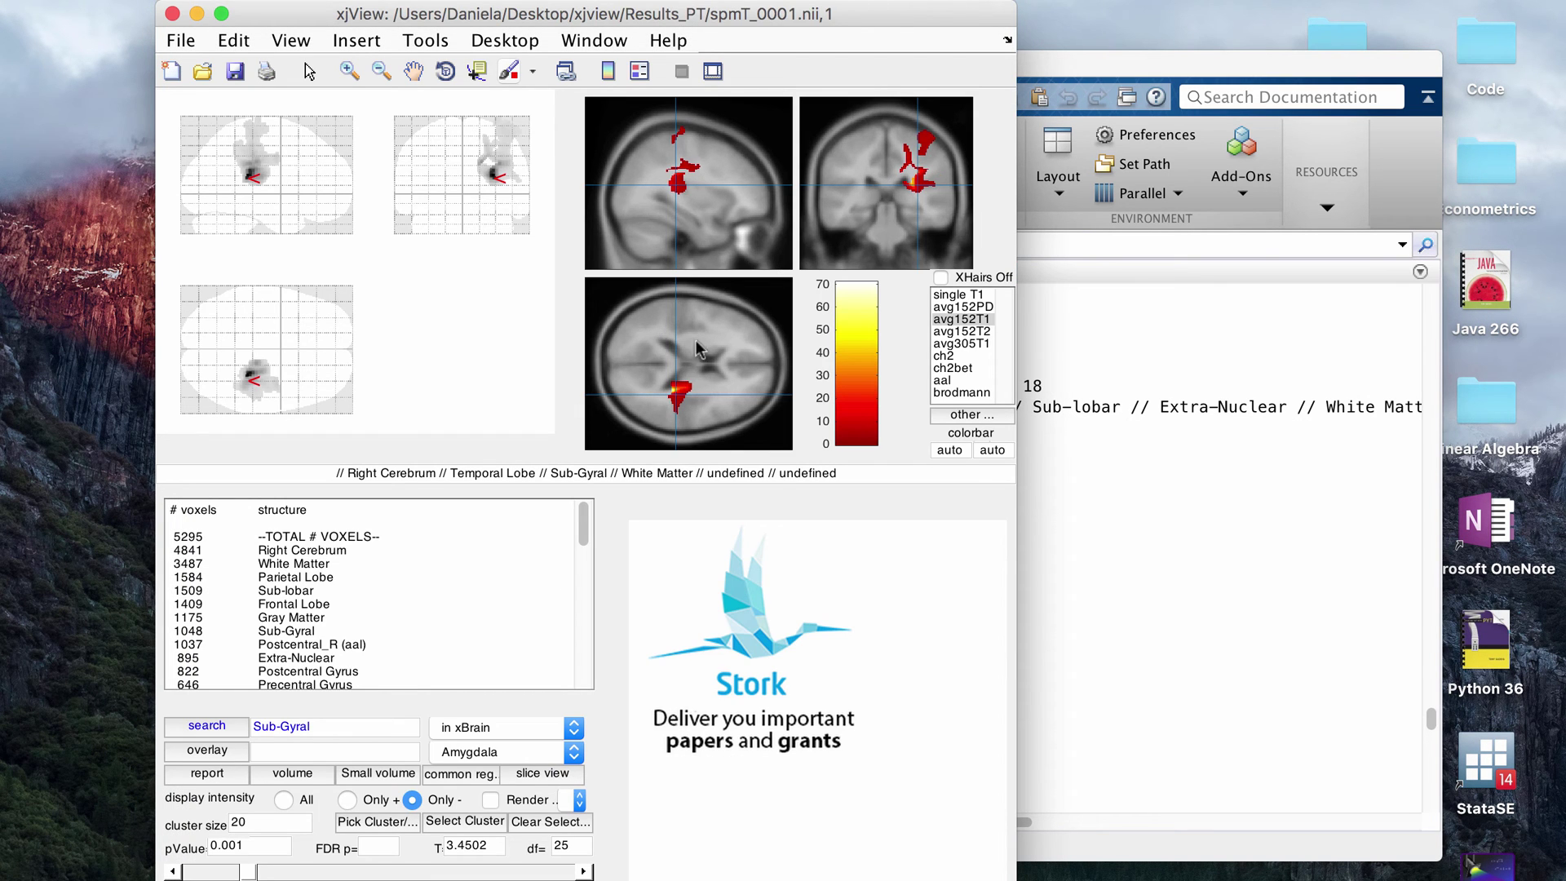
Set display intensity to All, toggle Render on and off, and clear the cluster selection.
{"action": "left_click", "coordinate": [348, 801]}
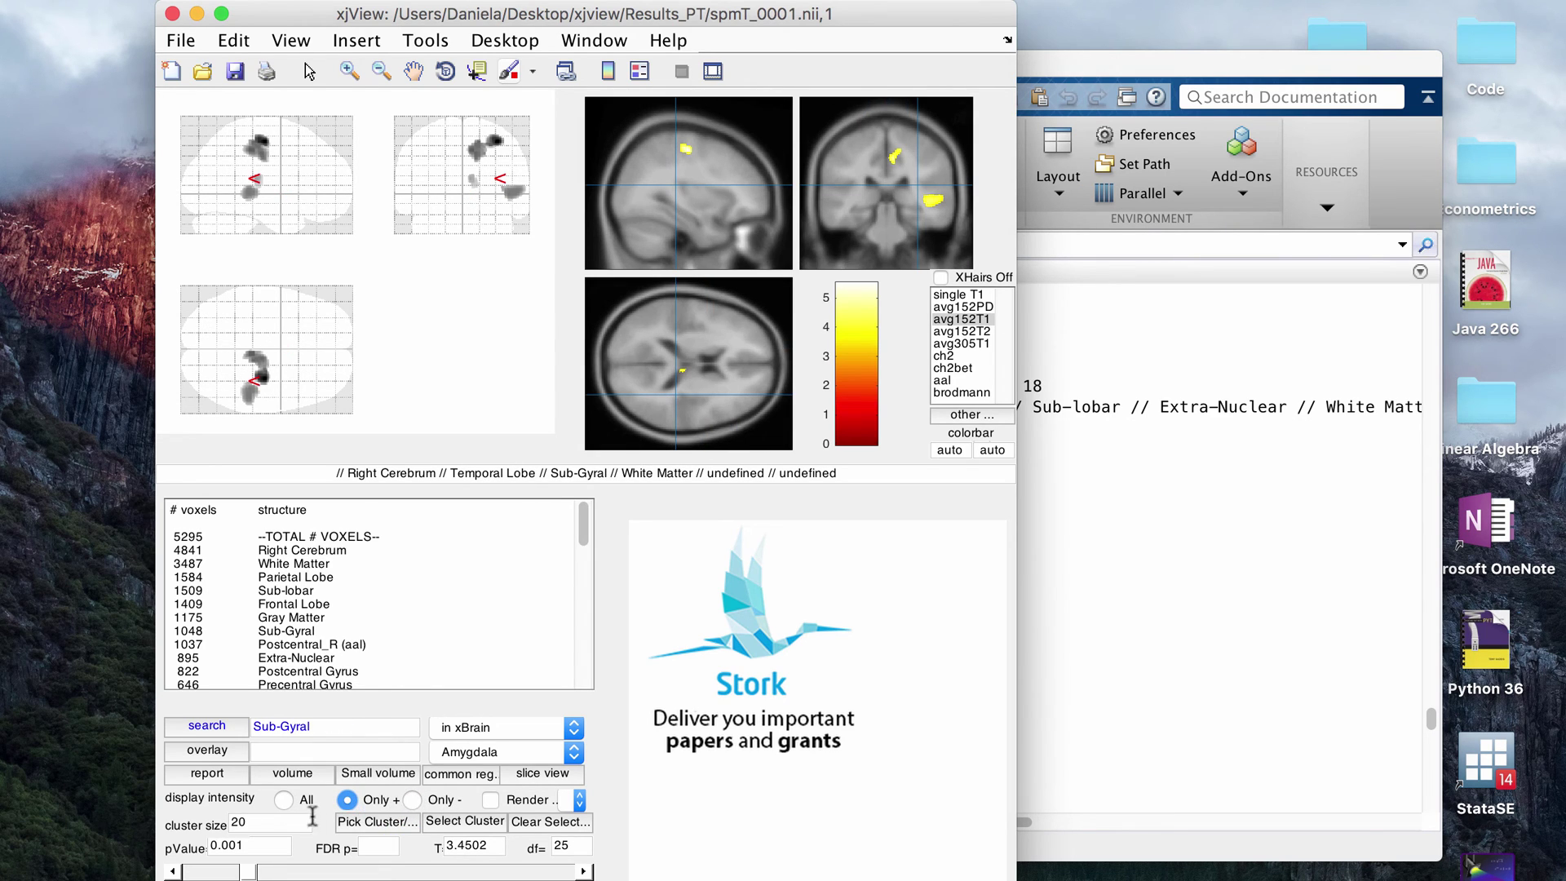
{"action": "left_click", "coordinate": [285, 800]}
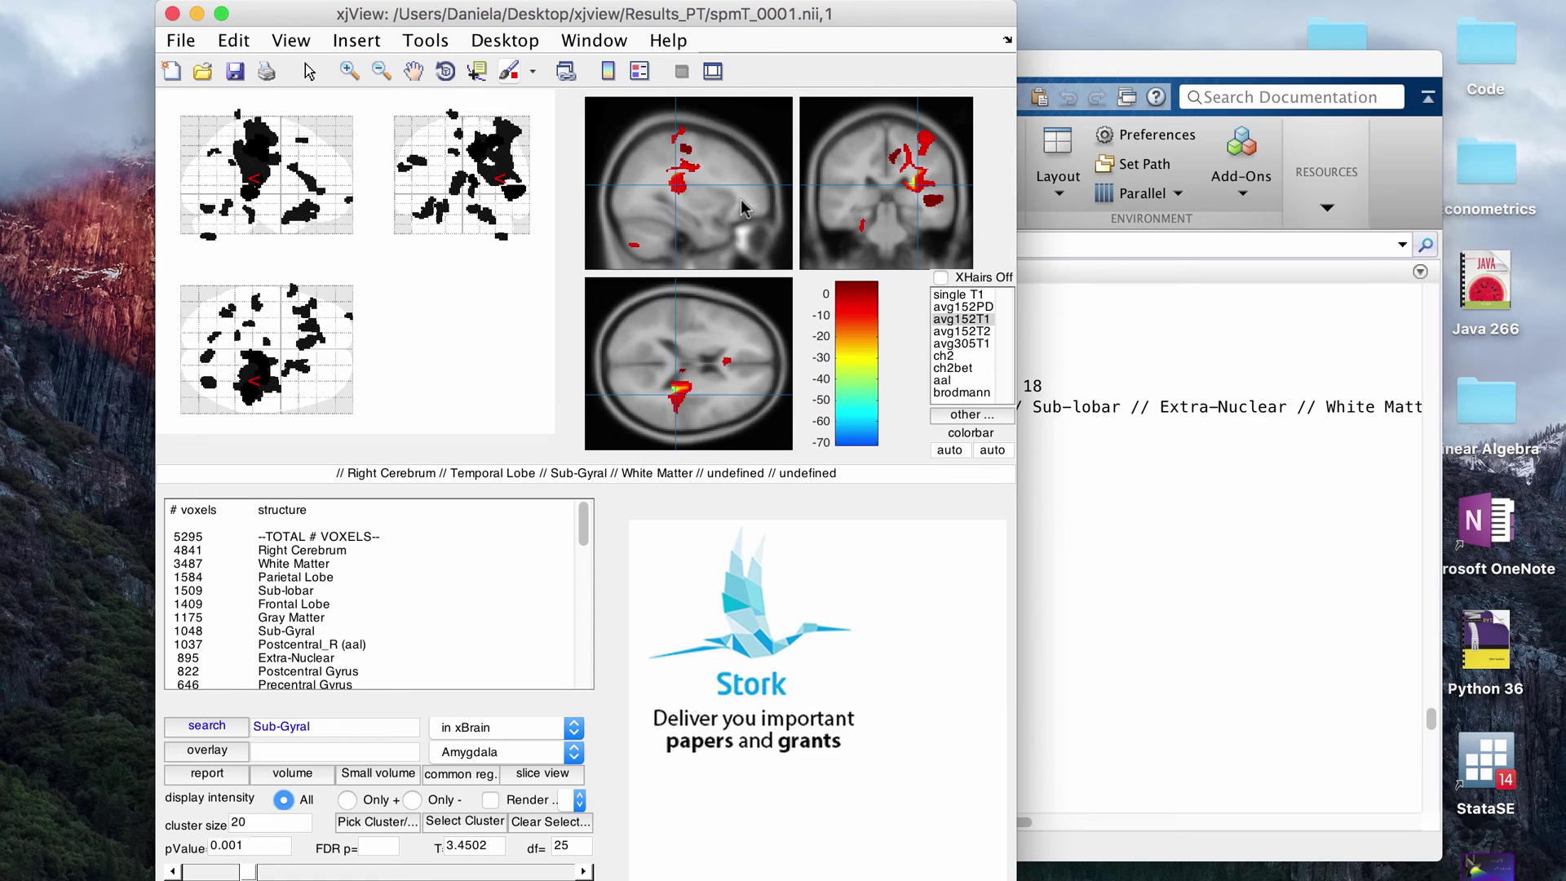
{"action": "left_click", "coordinate": [490, 801]}
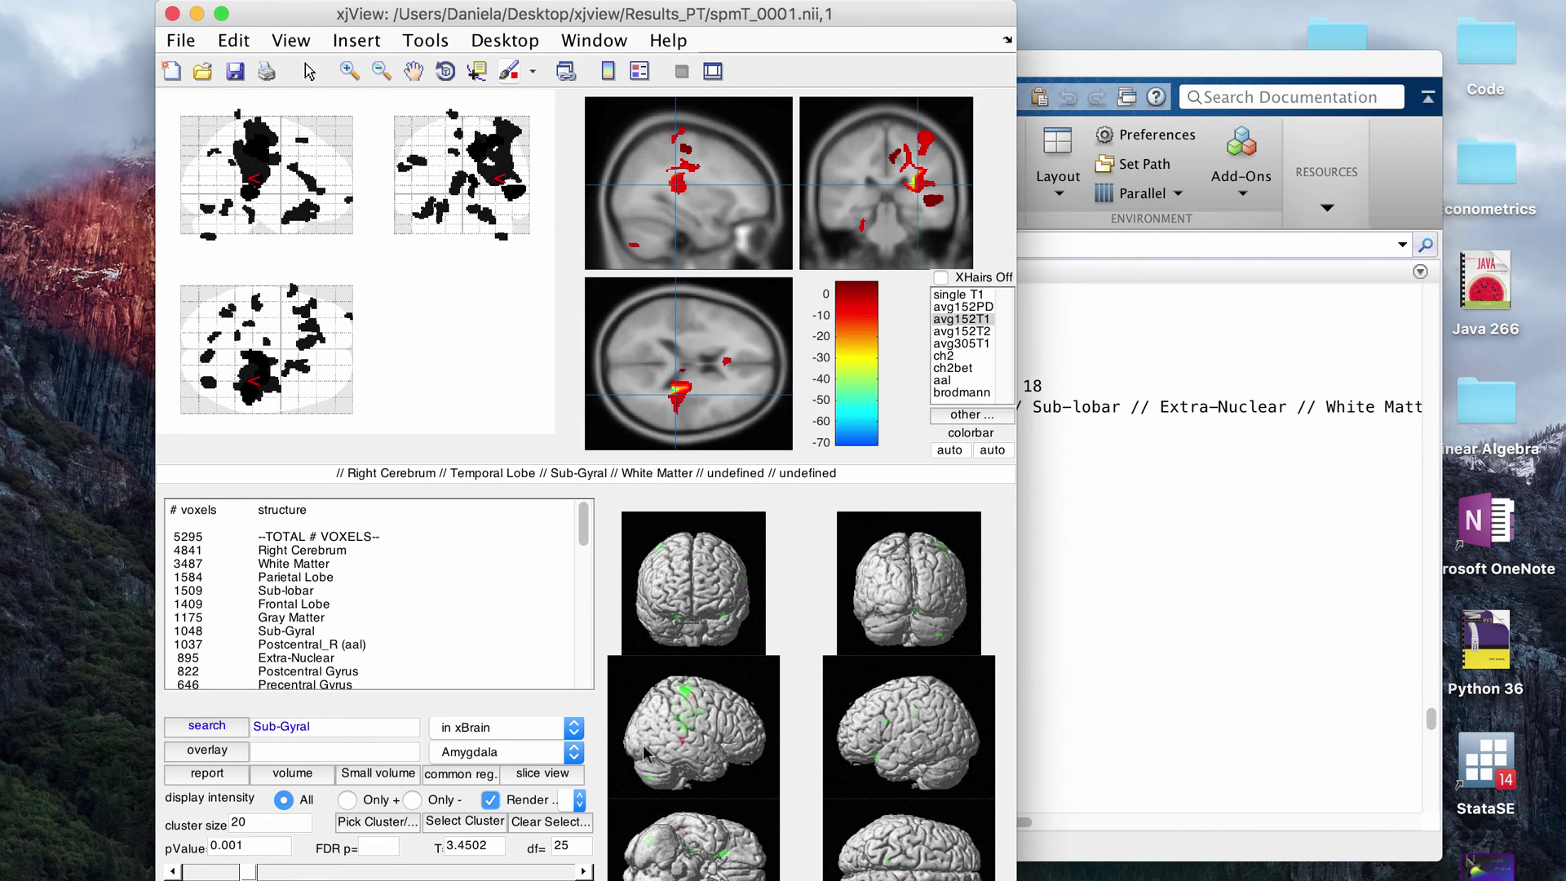
{"action": "left_click", "coordinate": [490, 801]}
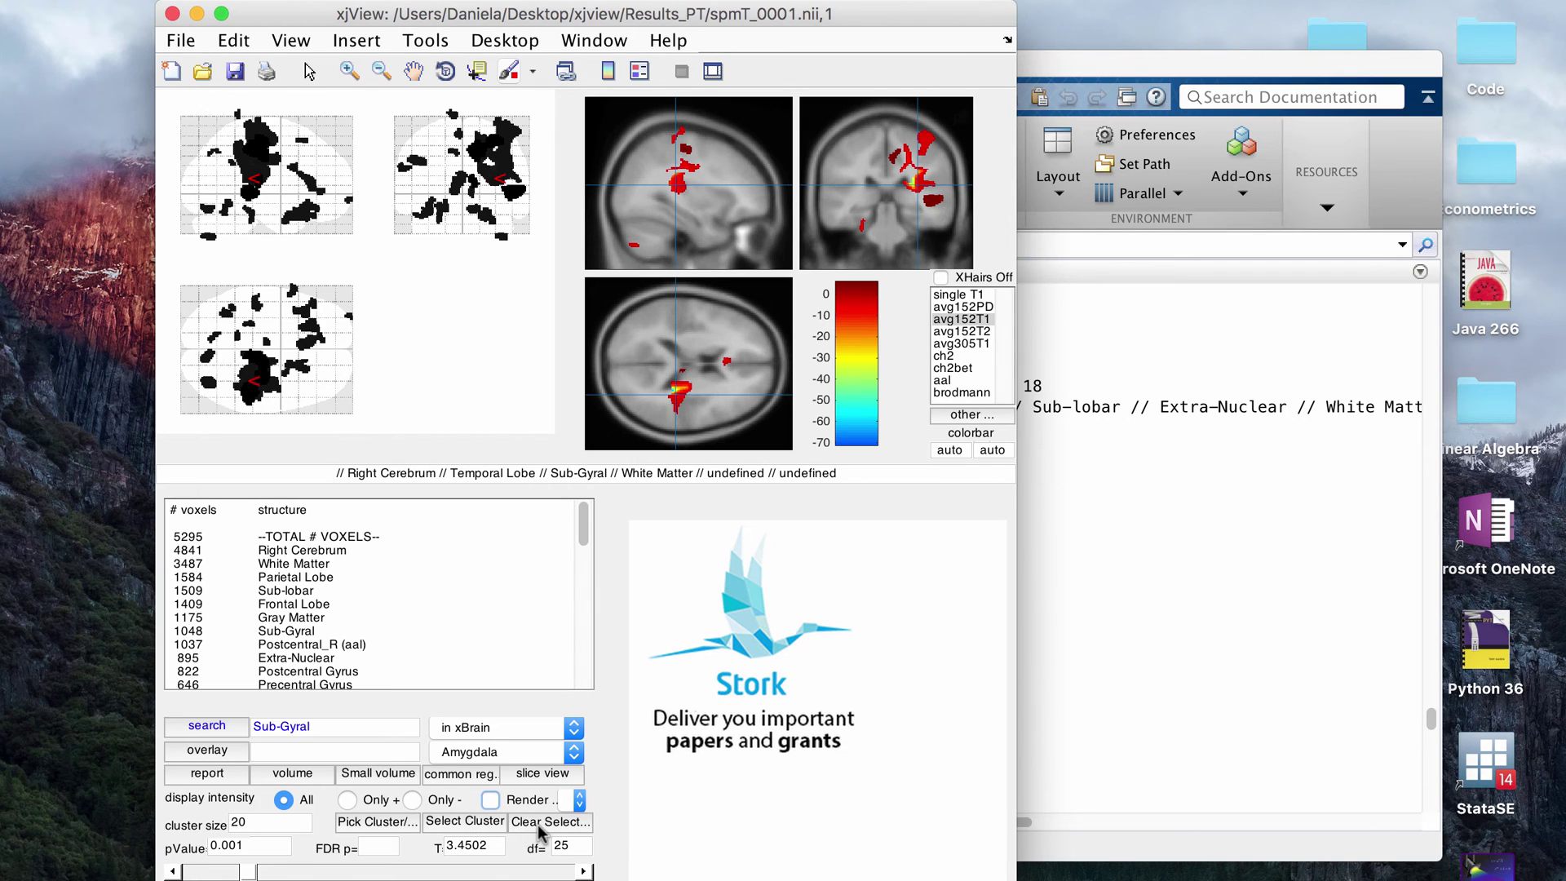
{"action": "left_click", "coordinate": [539, 825]}
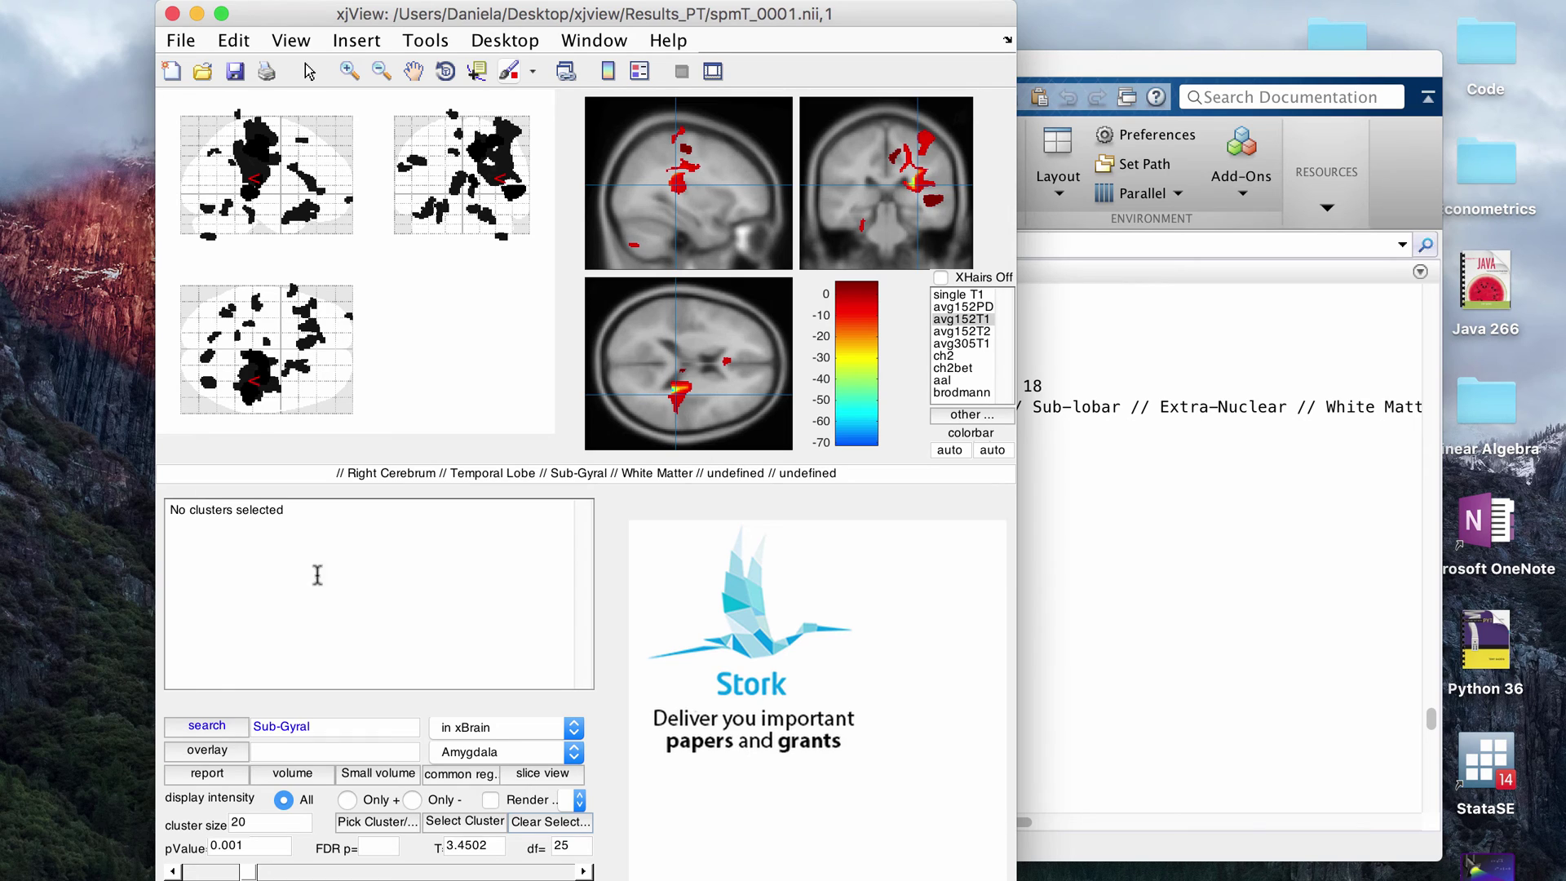
{"action": "left_click", "coordinate": [517, 774]}
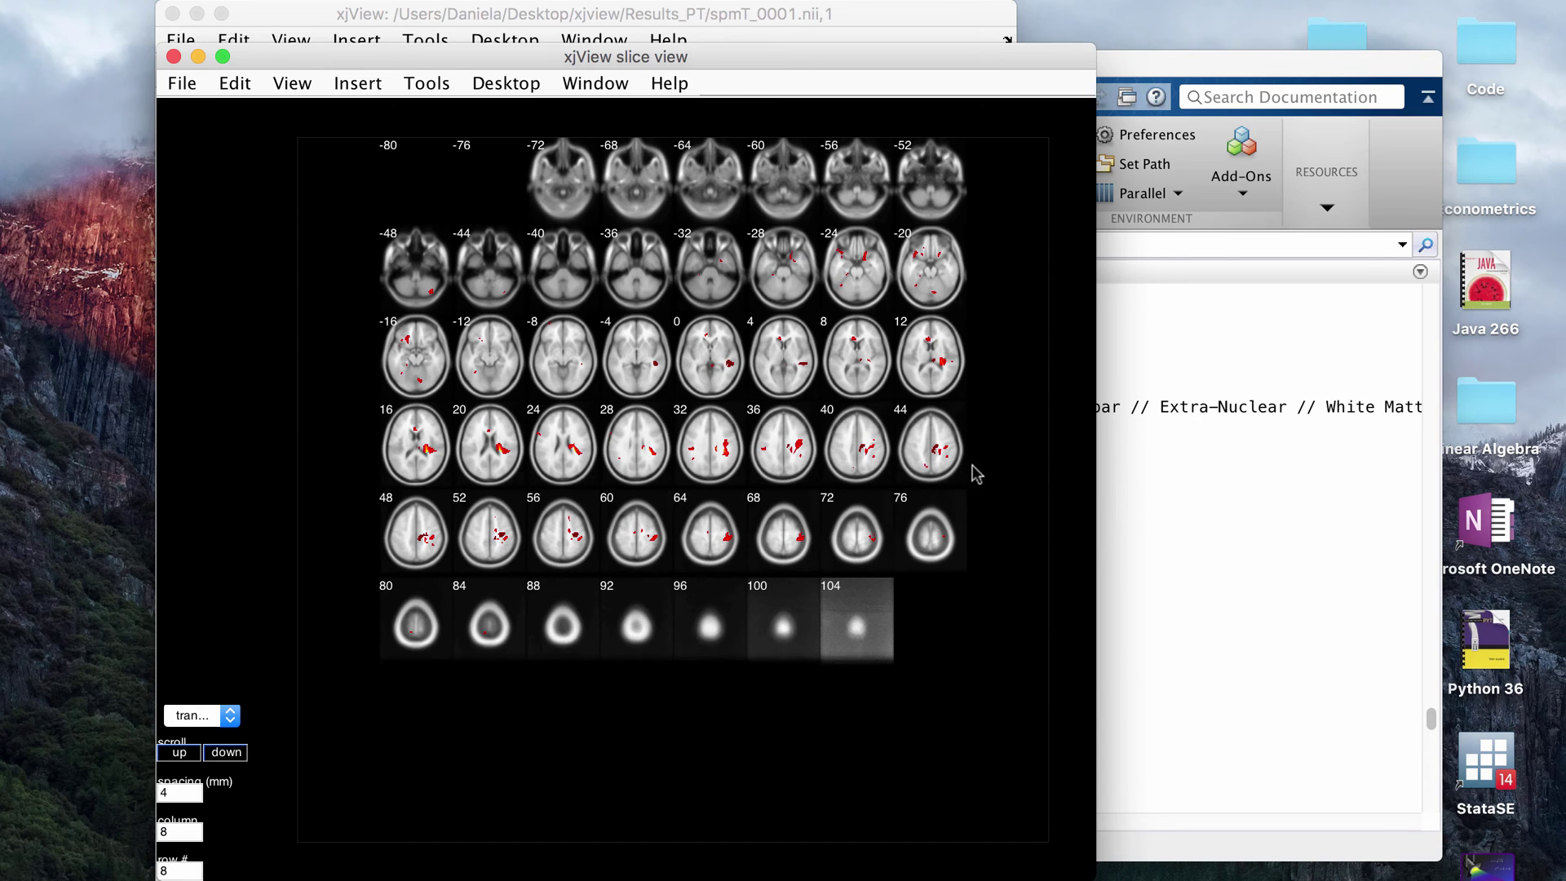
{"action": "left_click", "coordinate": [228, 715]}
{"action": "left_click", "coordinate": [196, 715]}
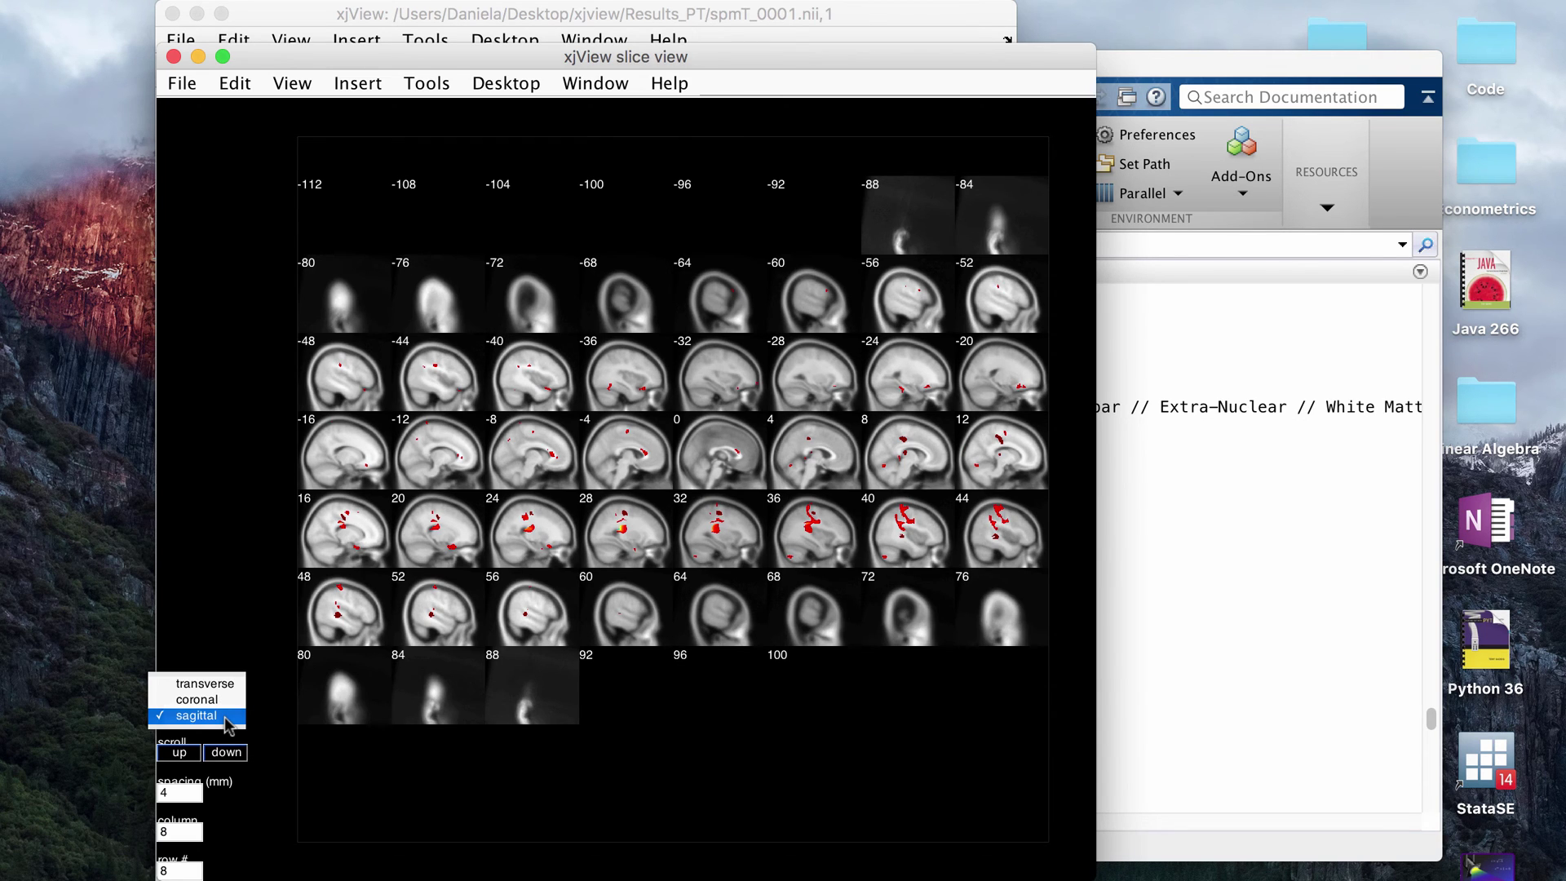
{"action": "left_click", "coordinate": [220, 683]}
{"action": "left_click", "coordinate": [217, 716]}
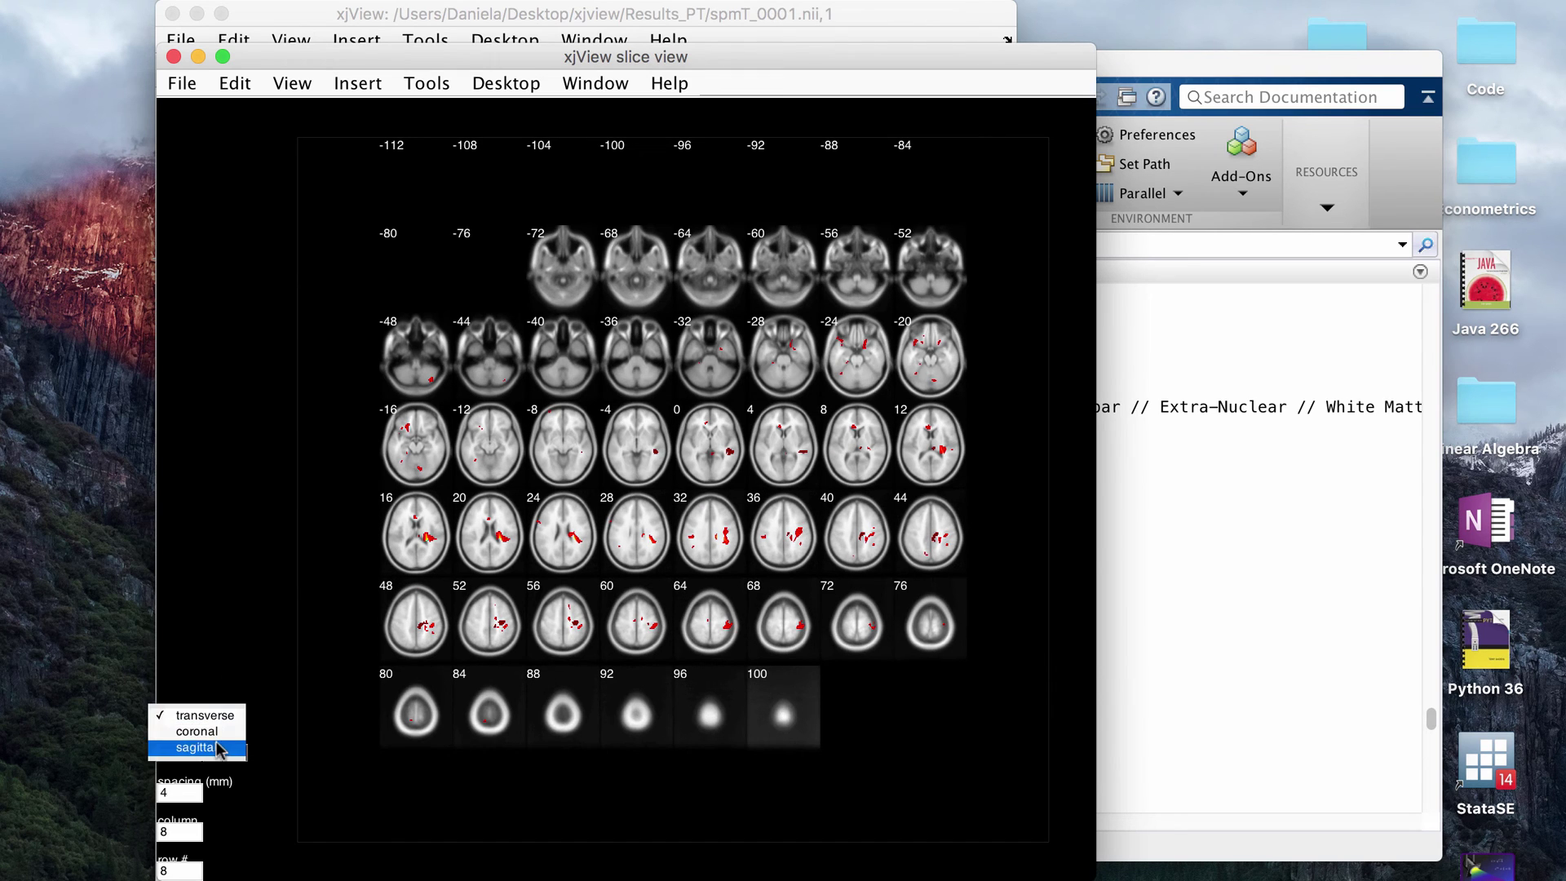
{"action": "left_click", "coordinate": [218, 748]}
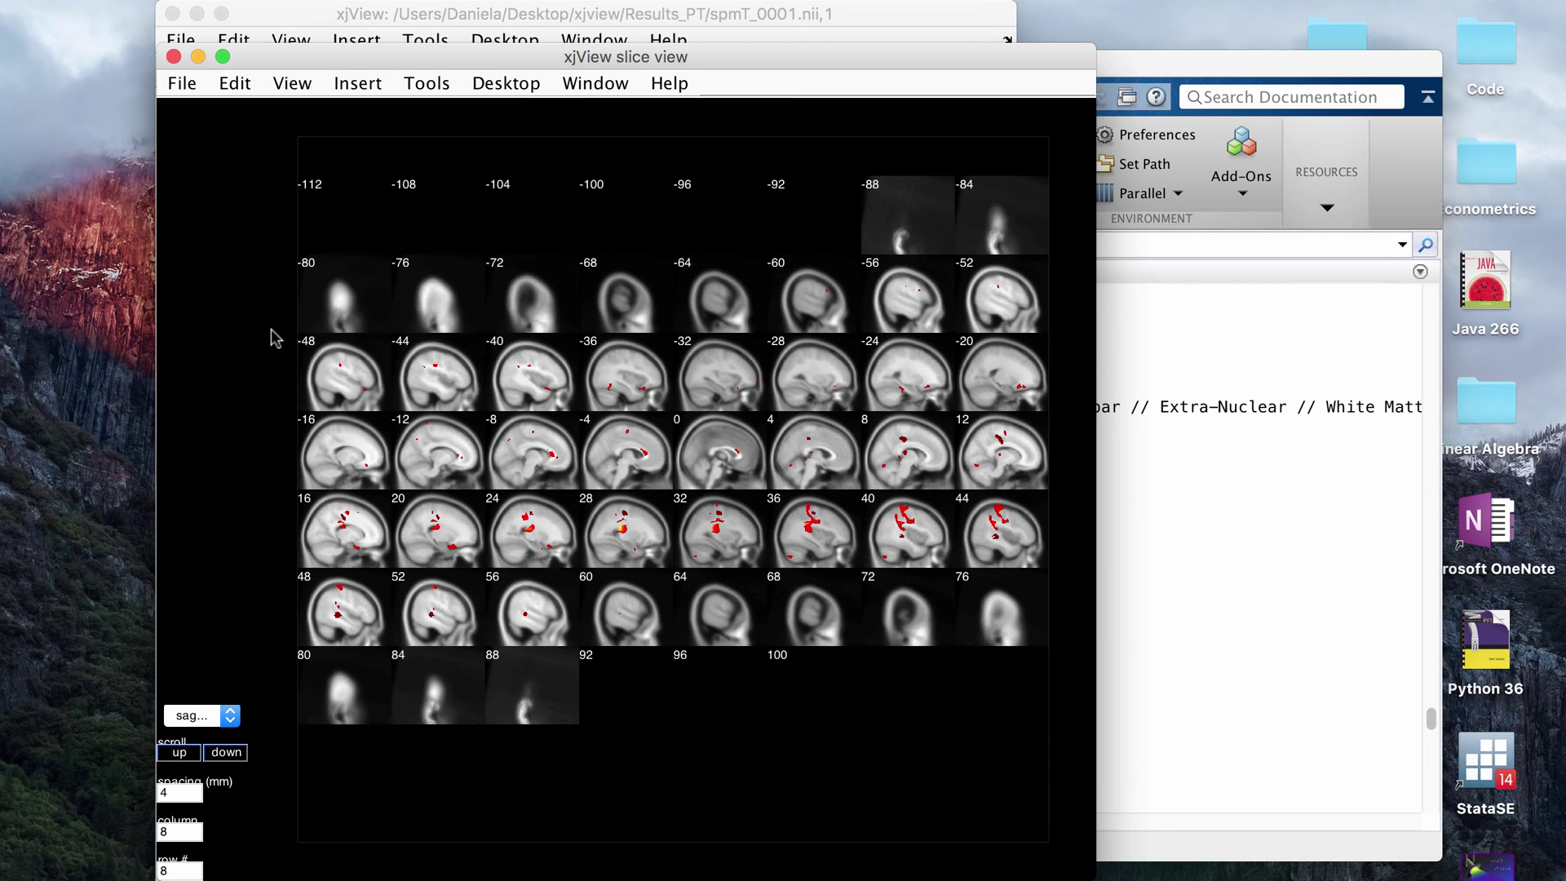
{"action": "left_click", "coordinate": [216, 709]}
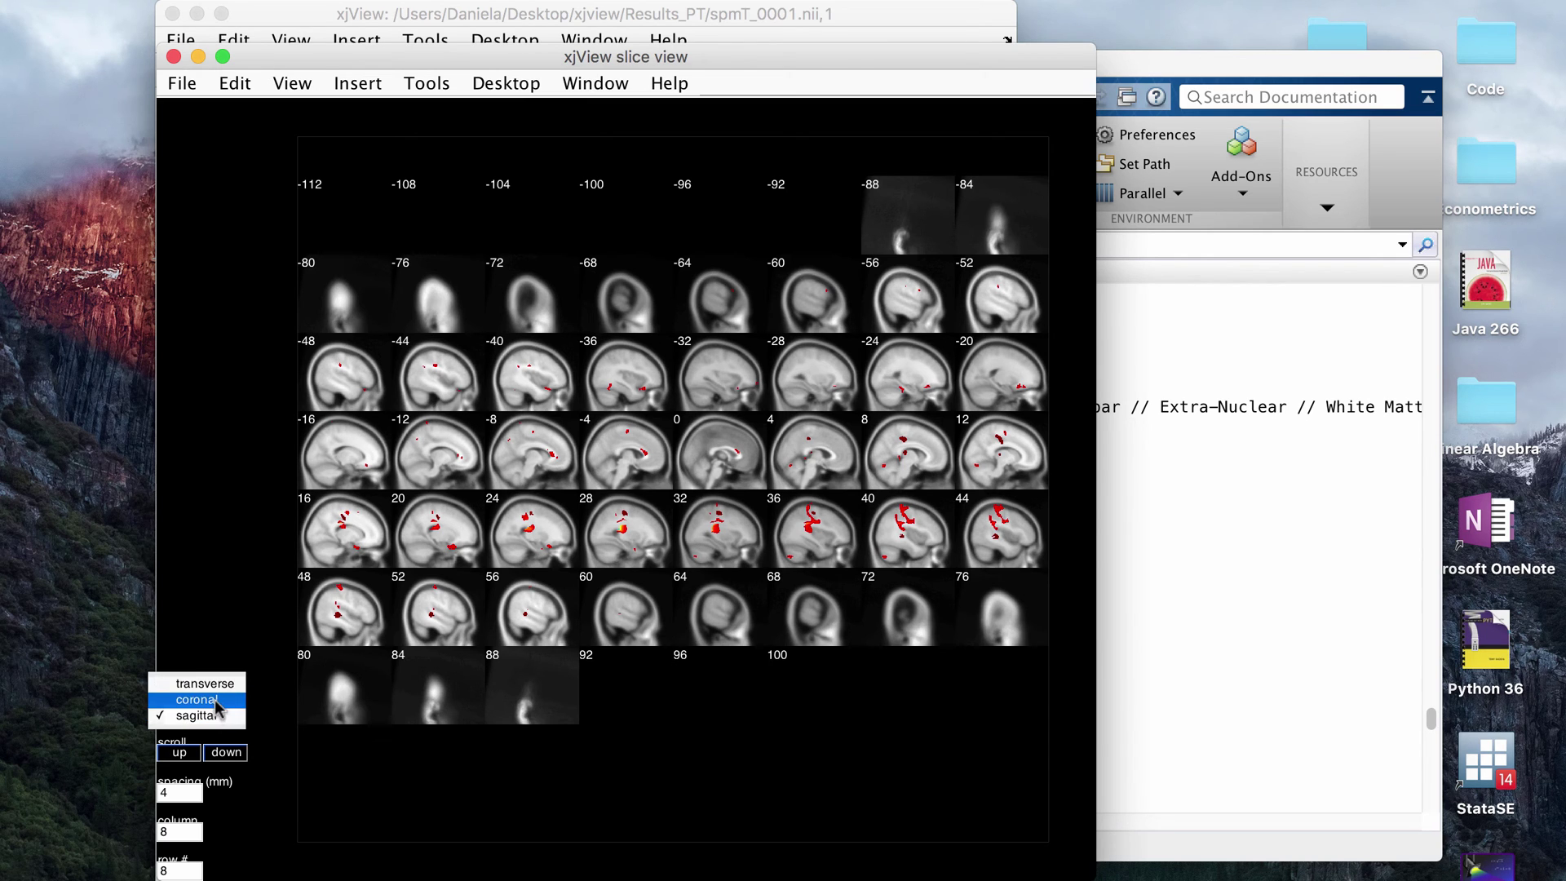
{"action": "left_click", "coordinate": [204, 683]}
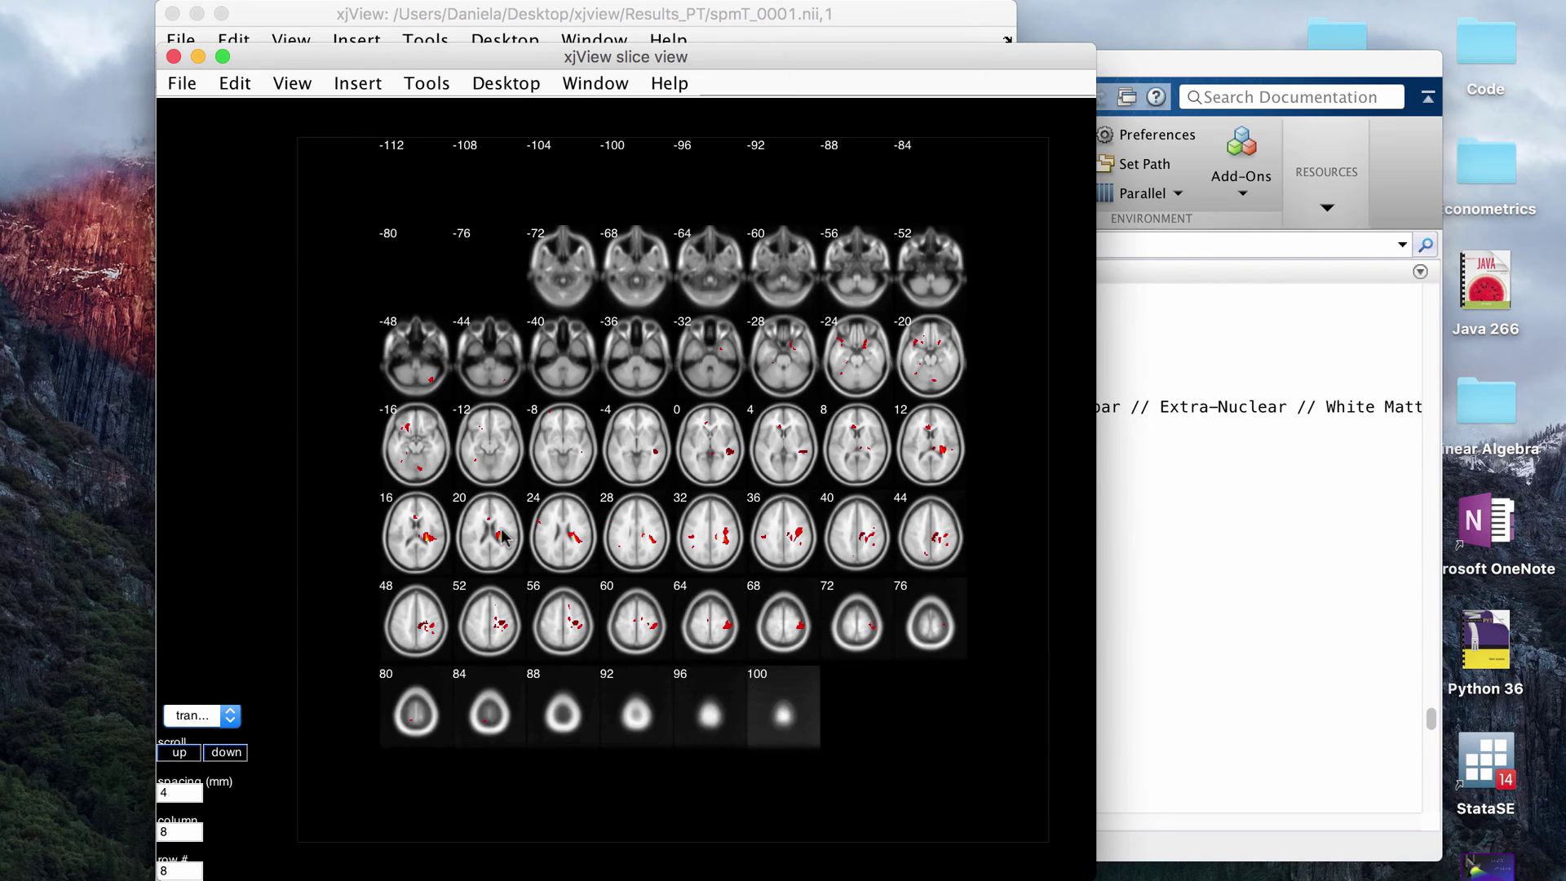
{"action": "key", "text": "super+w"}
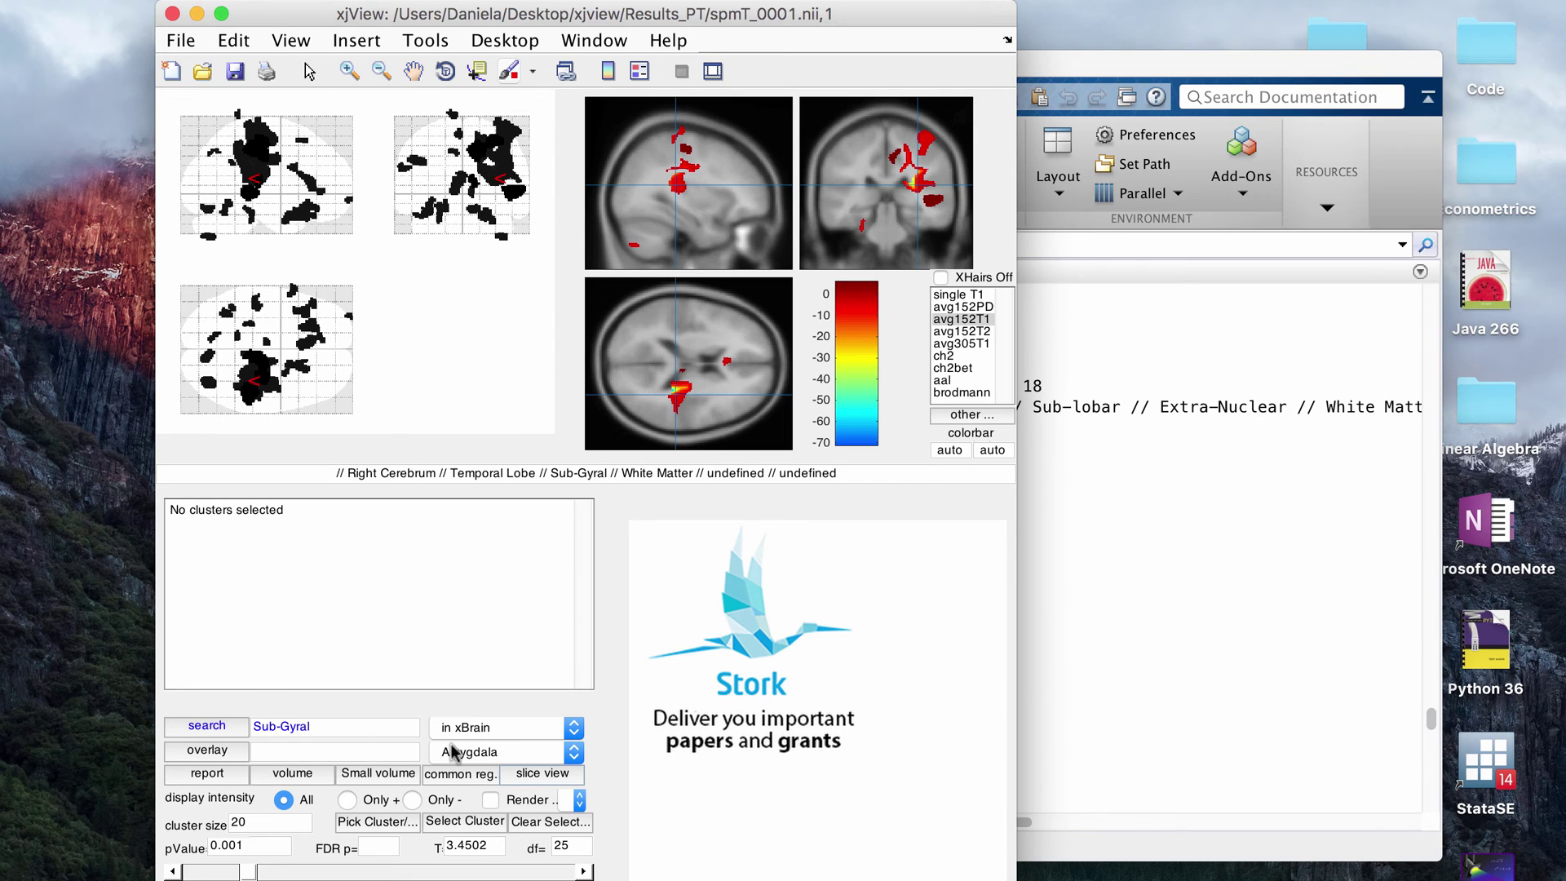
Check the atlas region list and search scope, leaving Amygdala and the scope unchanged.
{"action": "left_click", "coordinate": [499, 754]}
{"action": "left_click", "coordinate": [498, 756]}
{"action": "left_click", "coordinate": [510, 729]}
{"action": "left_click", "coordinate": [517, 695]}
Start loading an overlay and select spmT_0001.nii from Desktop/xjview/Results_PT.
{"action": "left_click", "coordinate": [180, 42]}
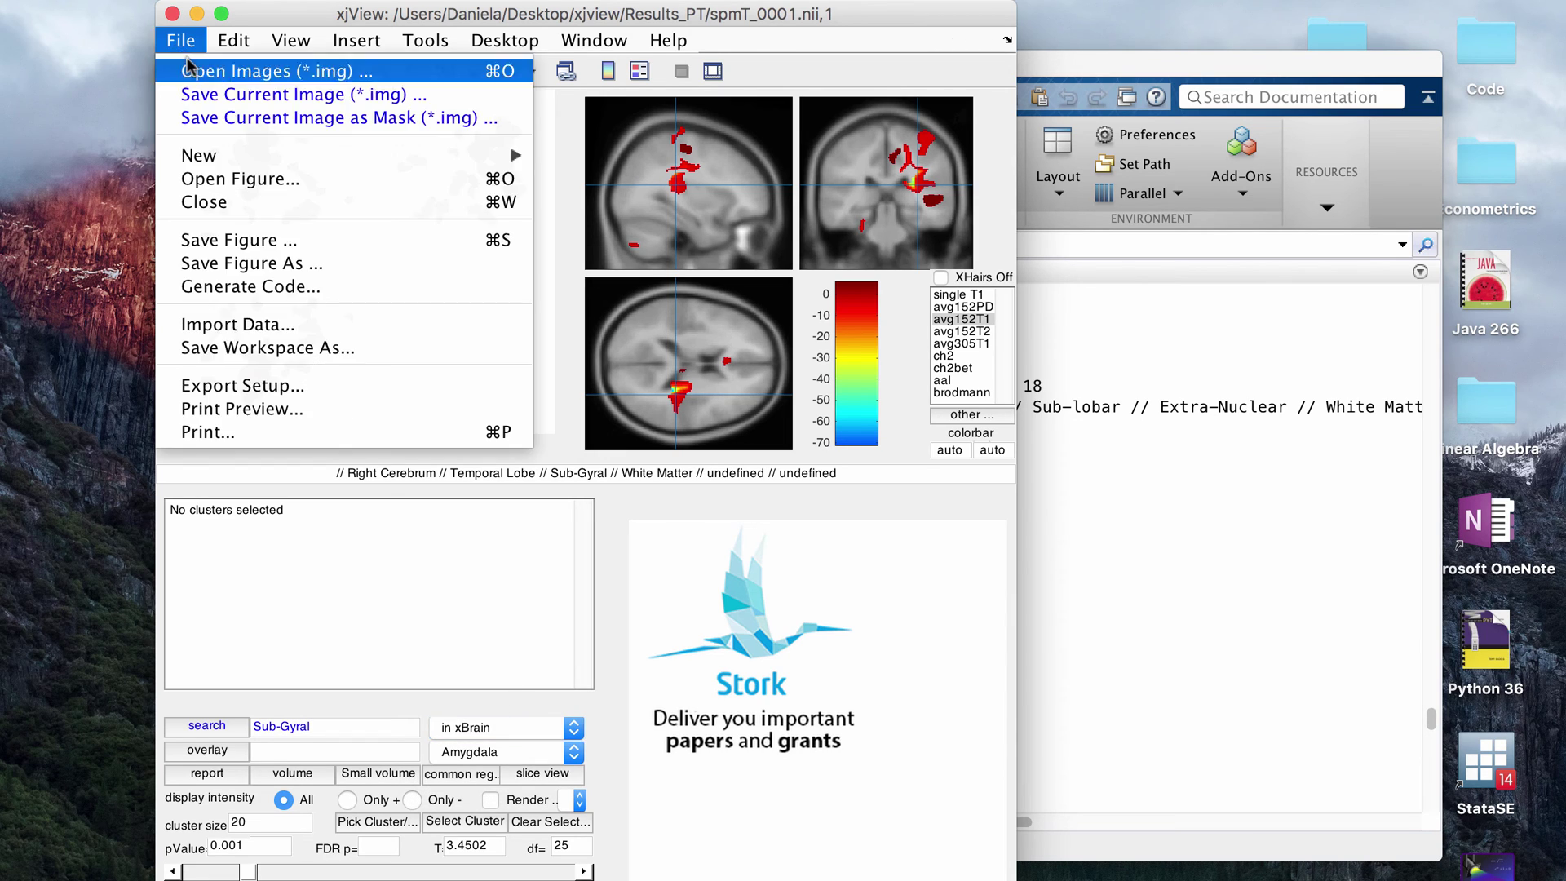
{"action": "left_click", "coordinate": [187, 70]}
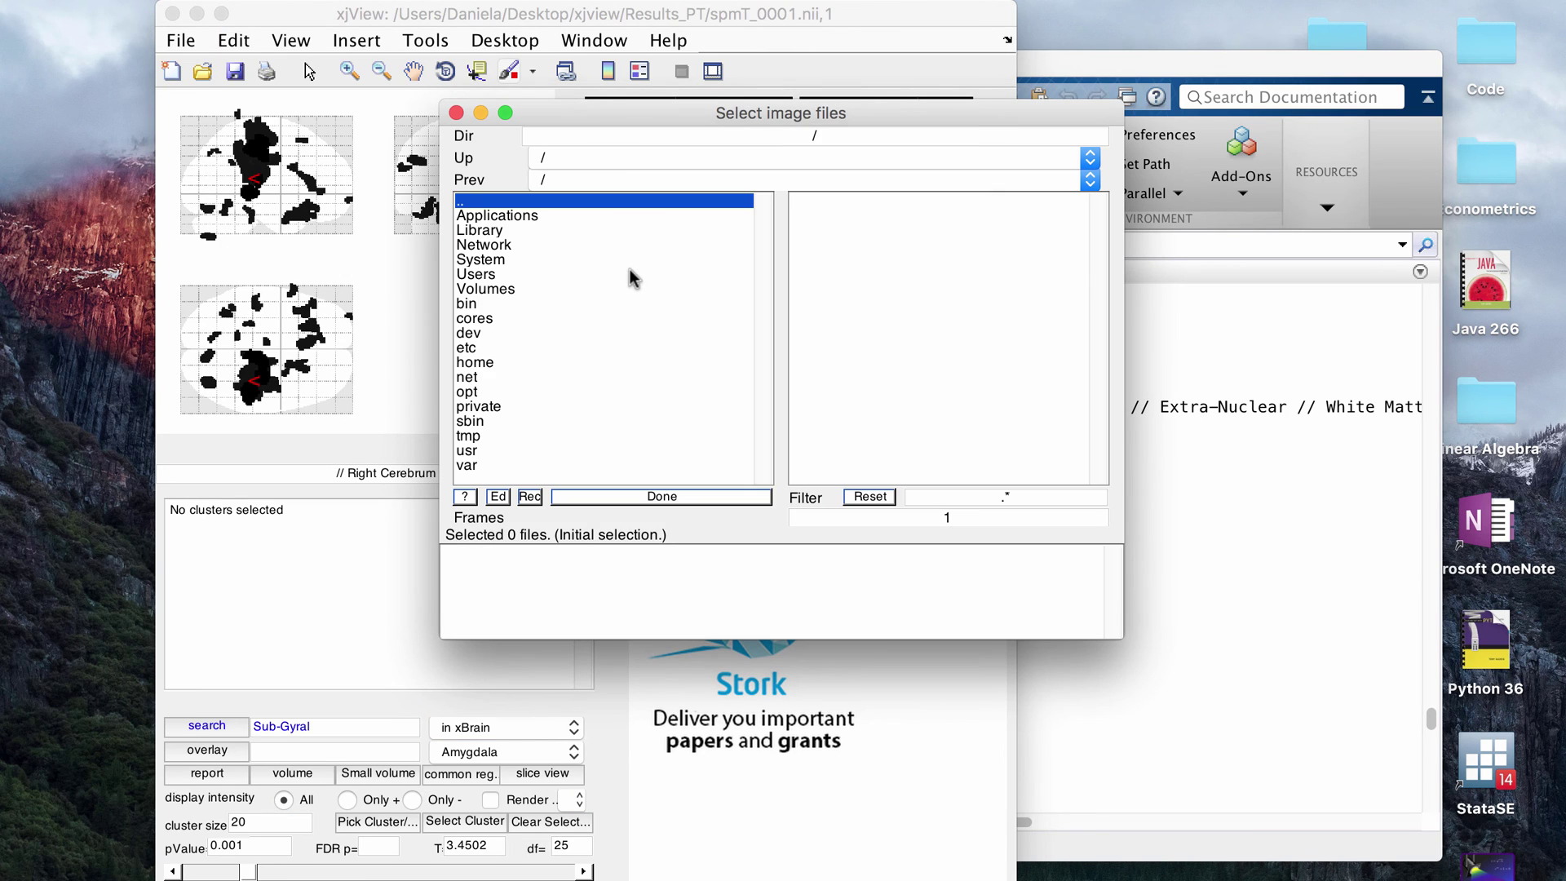
{"action": "left_click", "coordinate": [502, 273]}
{"action": "left_click", "coordinate": [516, 216]}
{"action": "left_click", "coordinate": [512, 229]}
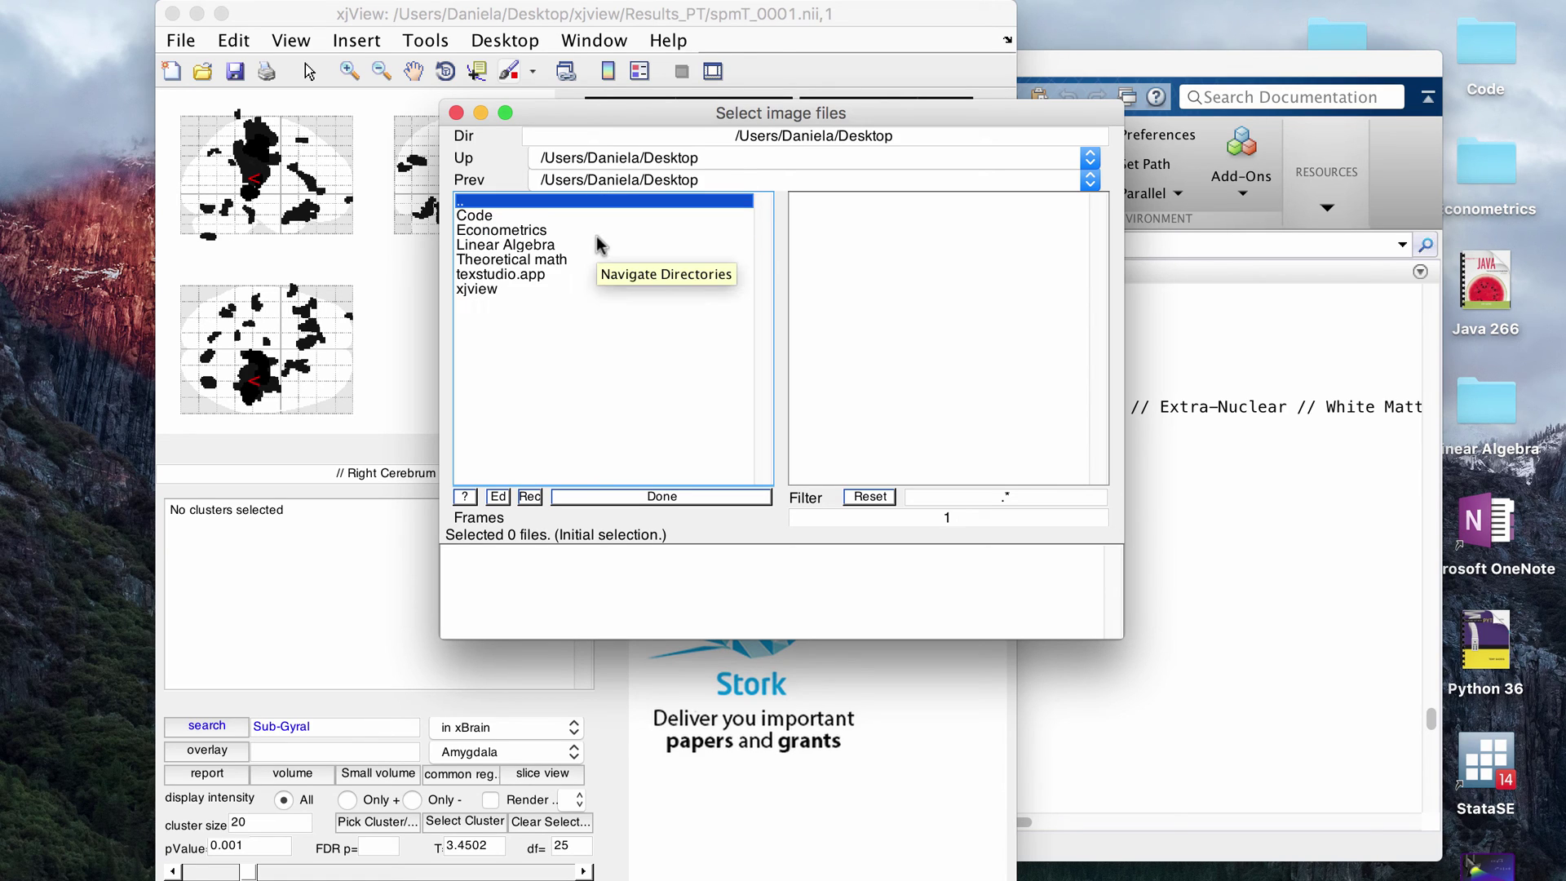
{"action": "left_click", "coordinate": [520, 290]}
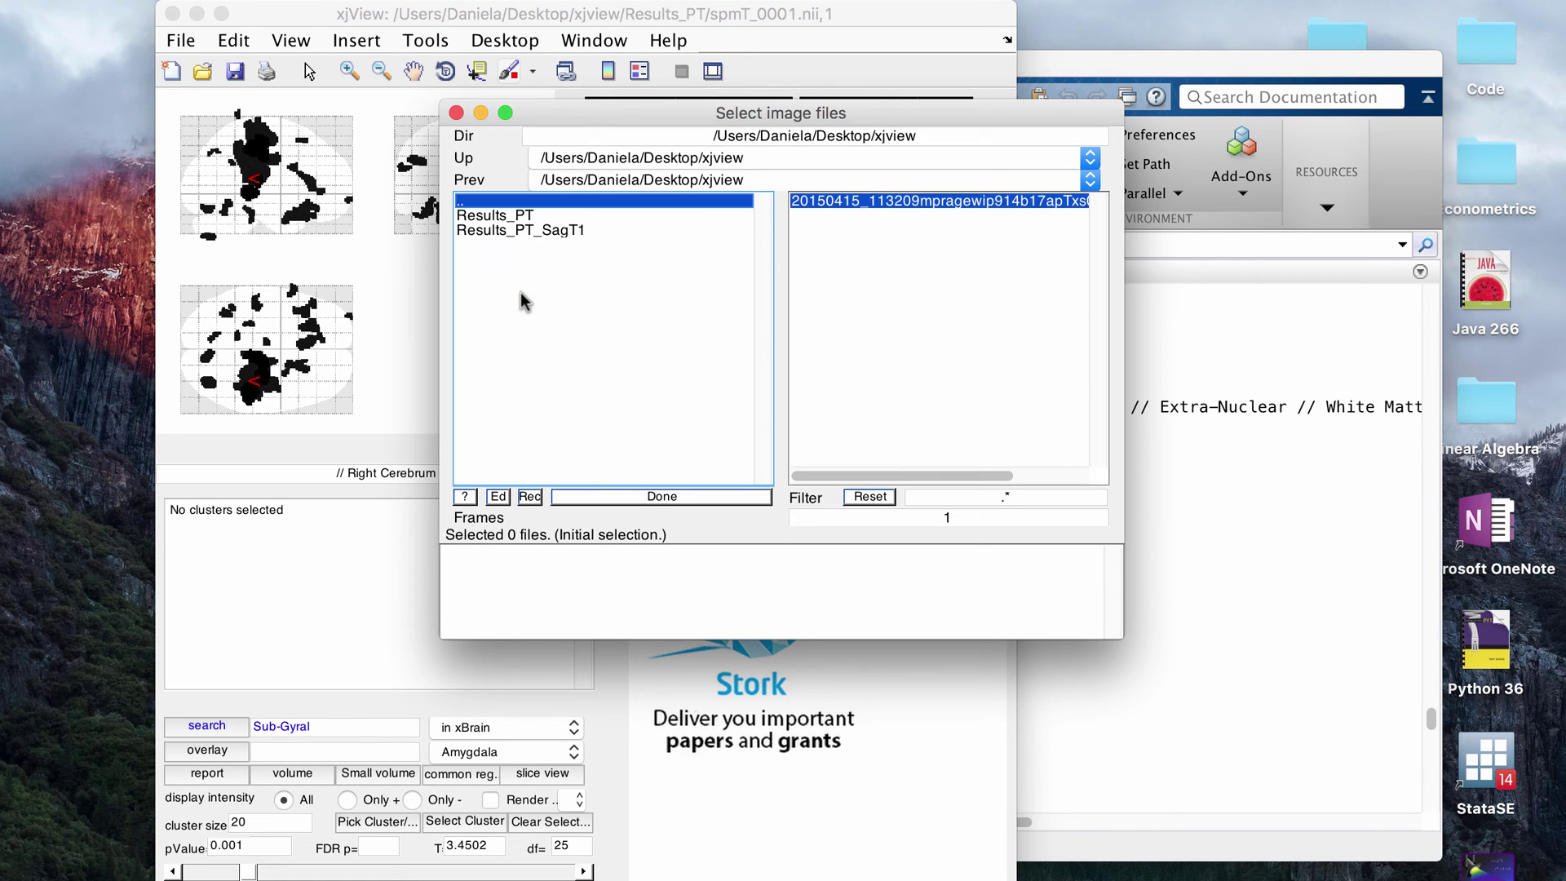
{"action": "left_click", "coordinate": [574, 217]}
{"action": "left_click", "coordinate": [825, 302]}
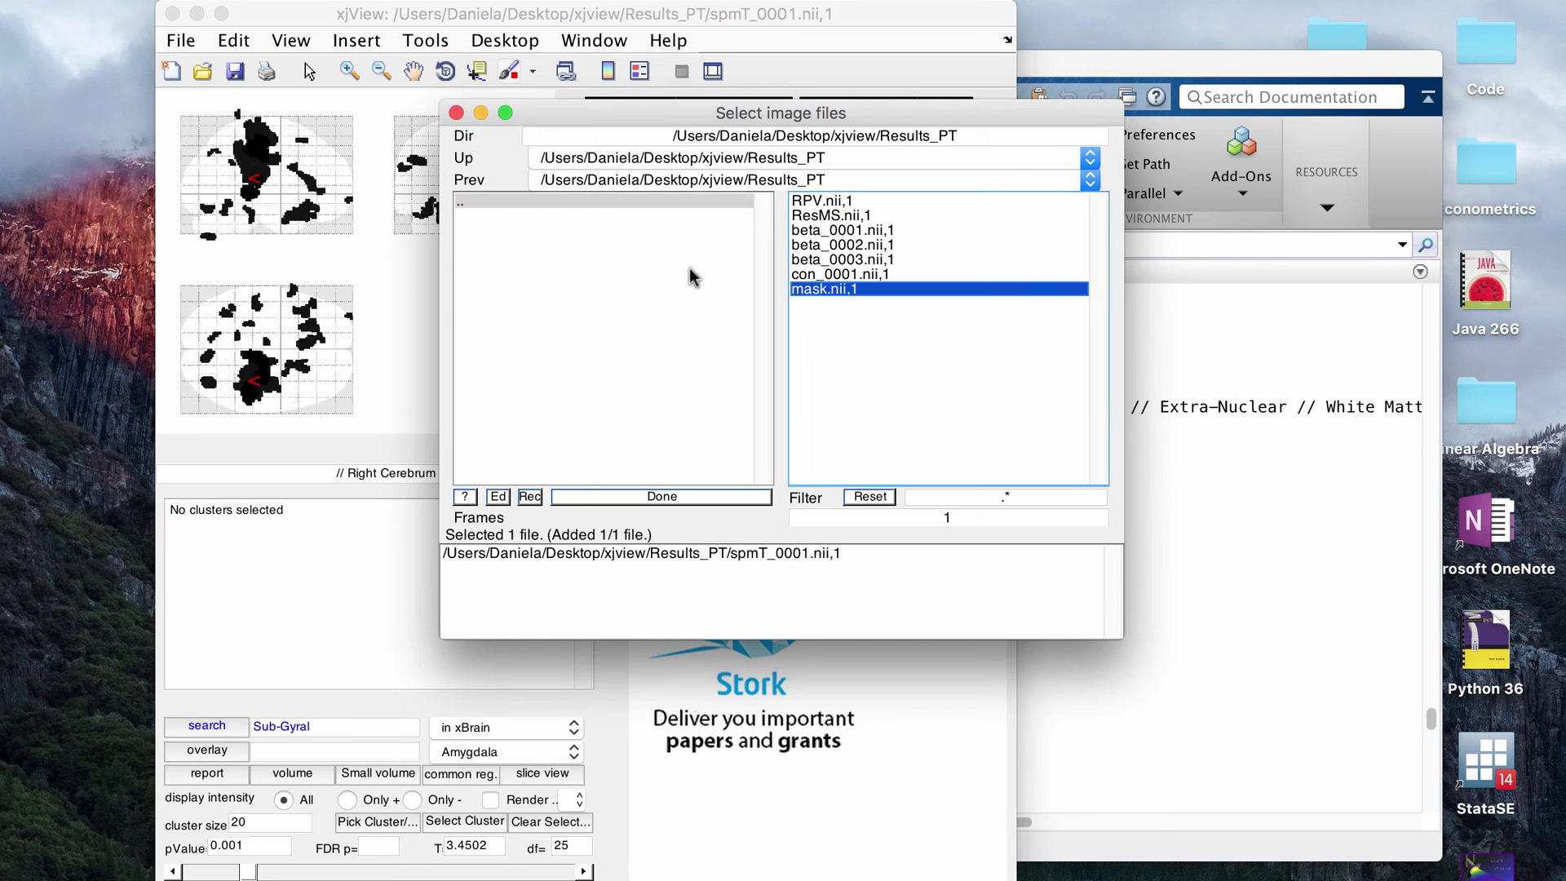
Add spmT_0001.nii from Results_PT_SagT1 and finish the two-map selection.
{"action": "left_click", "coordinate": [664, 203]}
{"action": "left_click", "coordinate": [653, 227]}
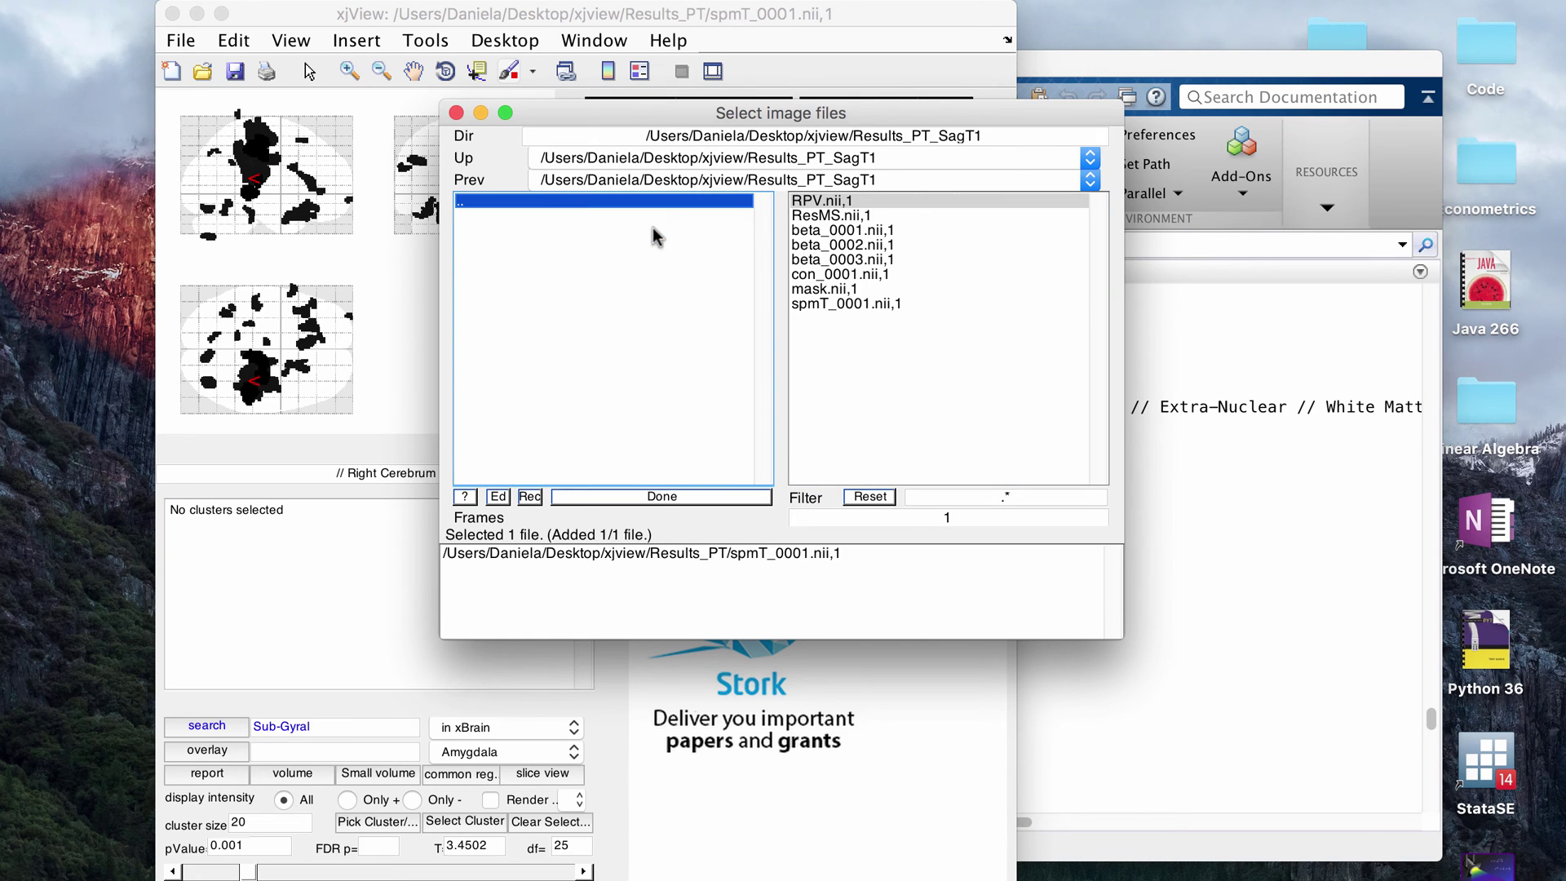
{"action": "left_click", "coordinate": [809, 307]}
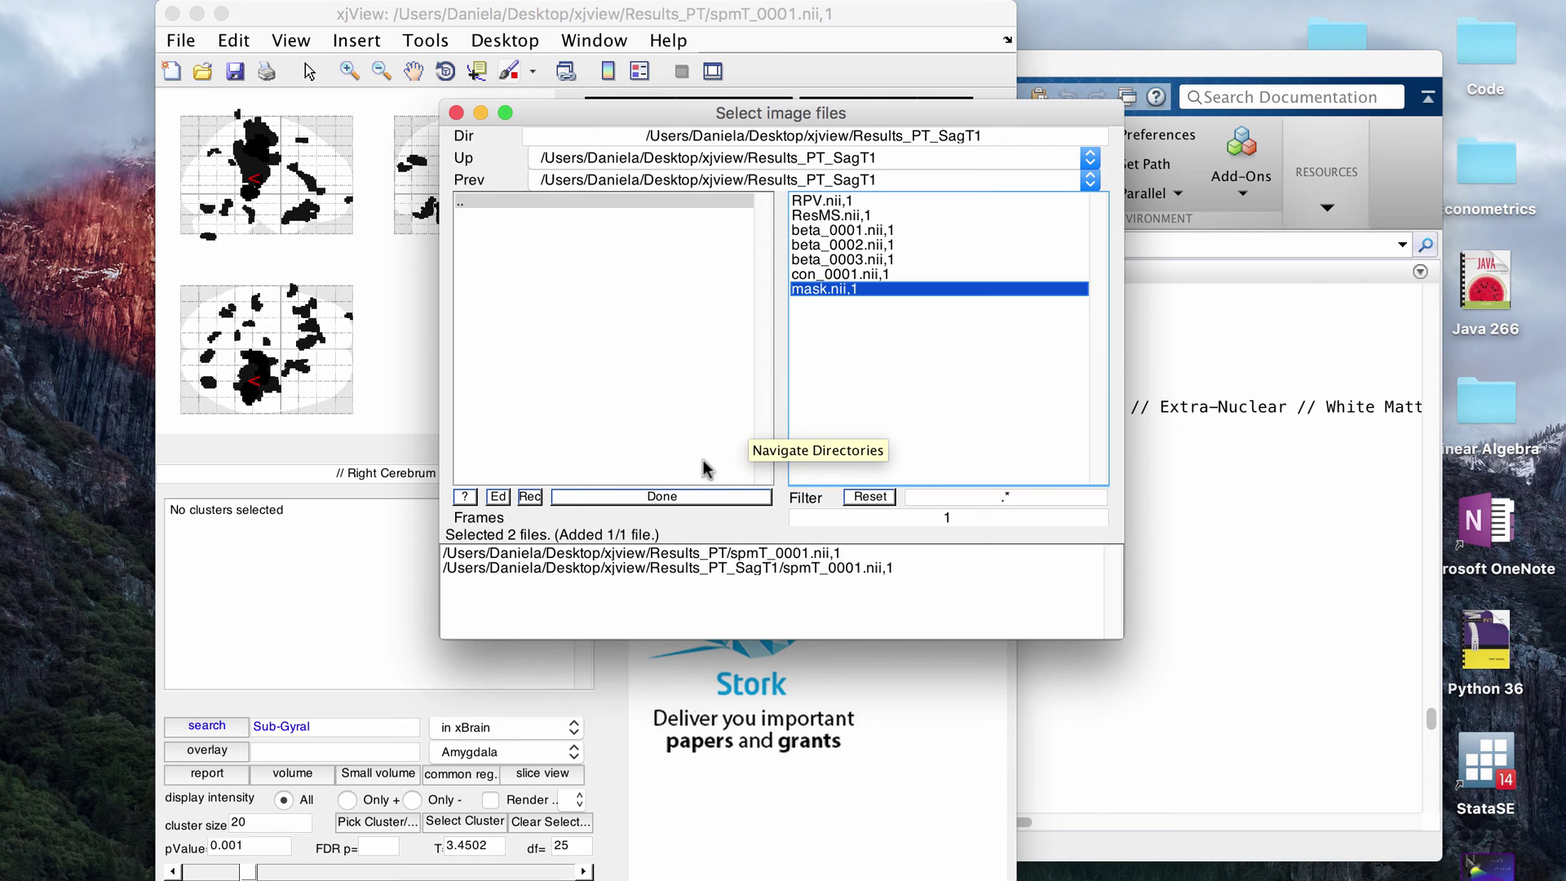
{"action": "left_click", "coordinate": [689, 497]}
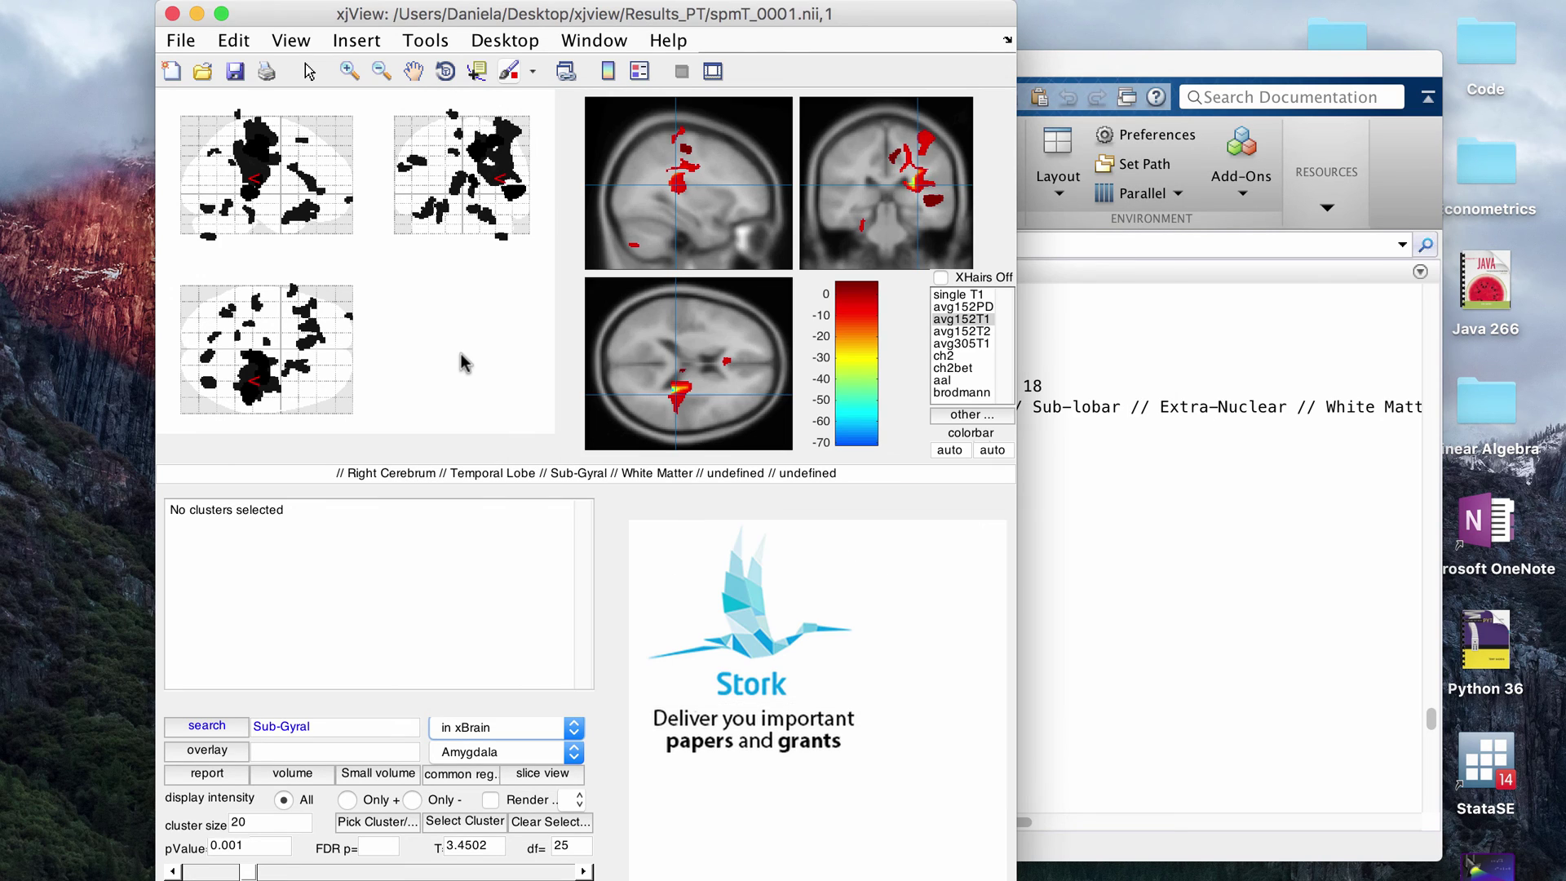
Dismiss the warning and recolour the red spmT_0001 overlay, trying green before settling on cyan.
{"action": "left_click", "coordinate": [587, 416]}
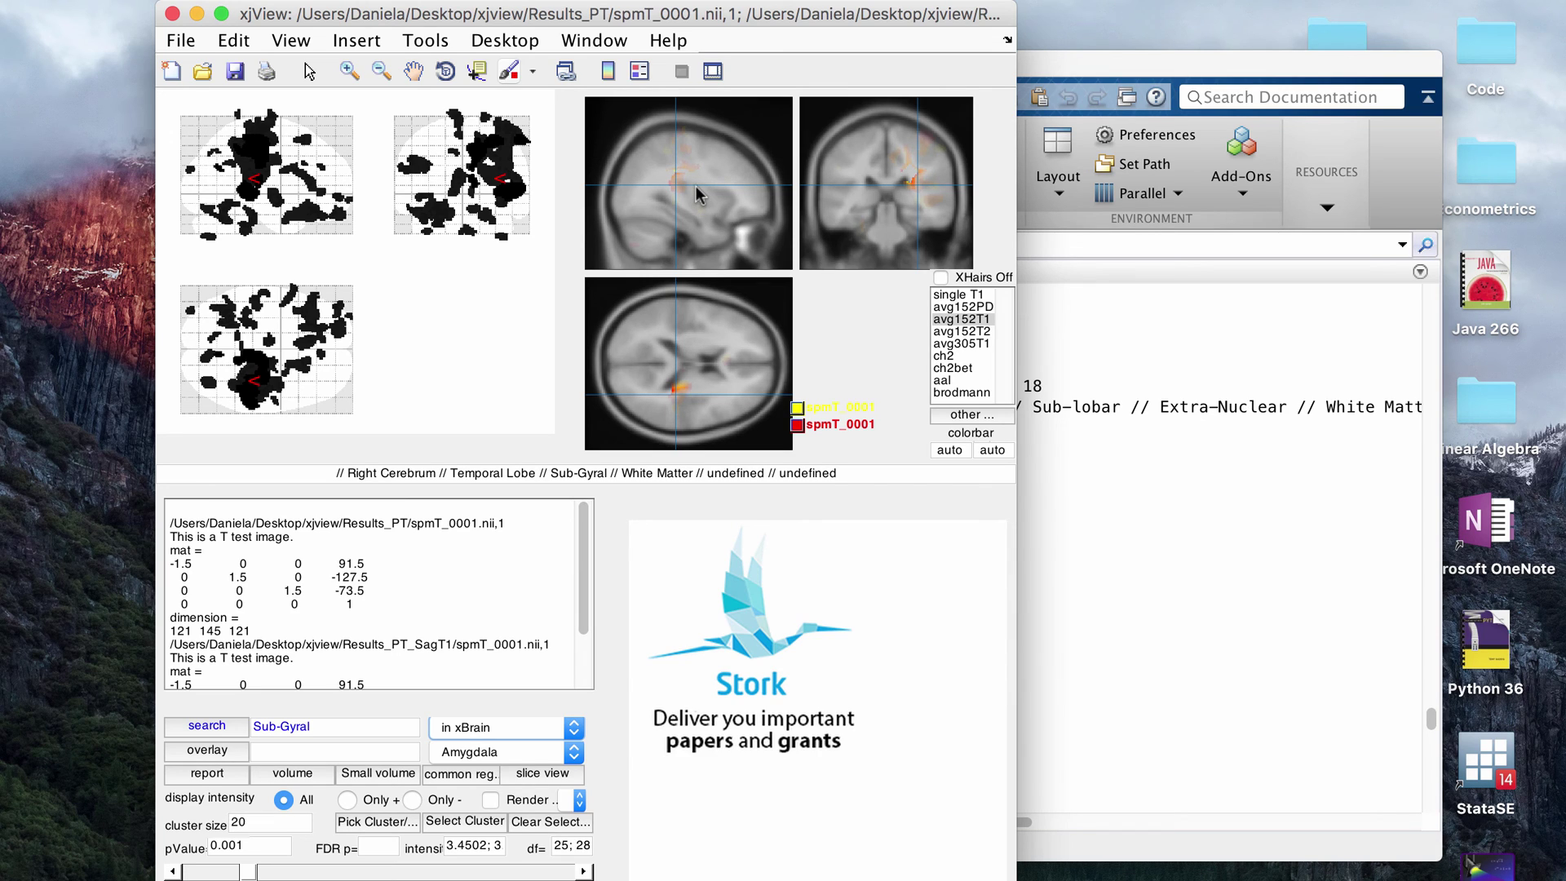
{"action": "left_click", "coordinate": [799, 423]}
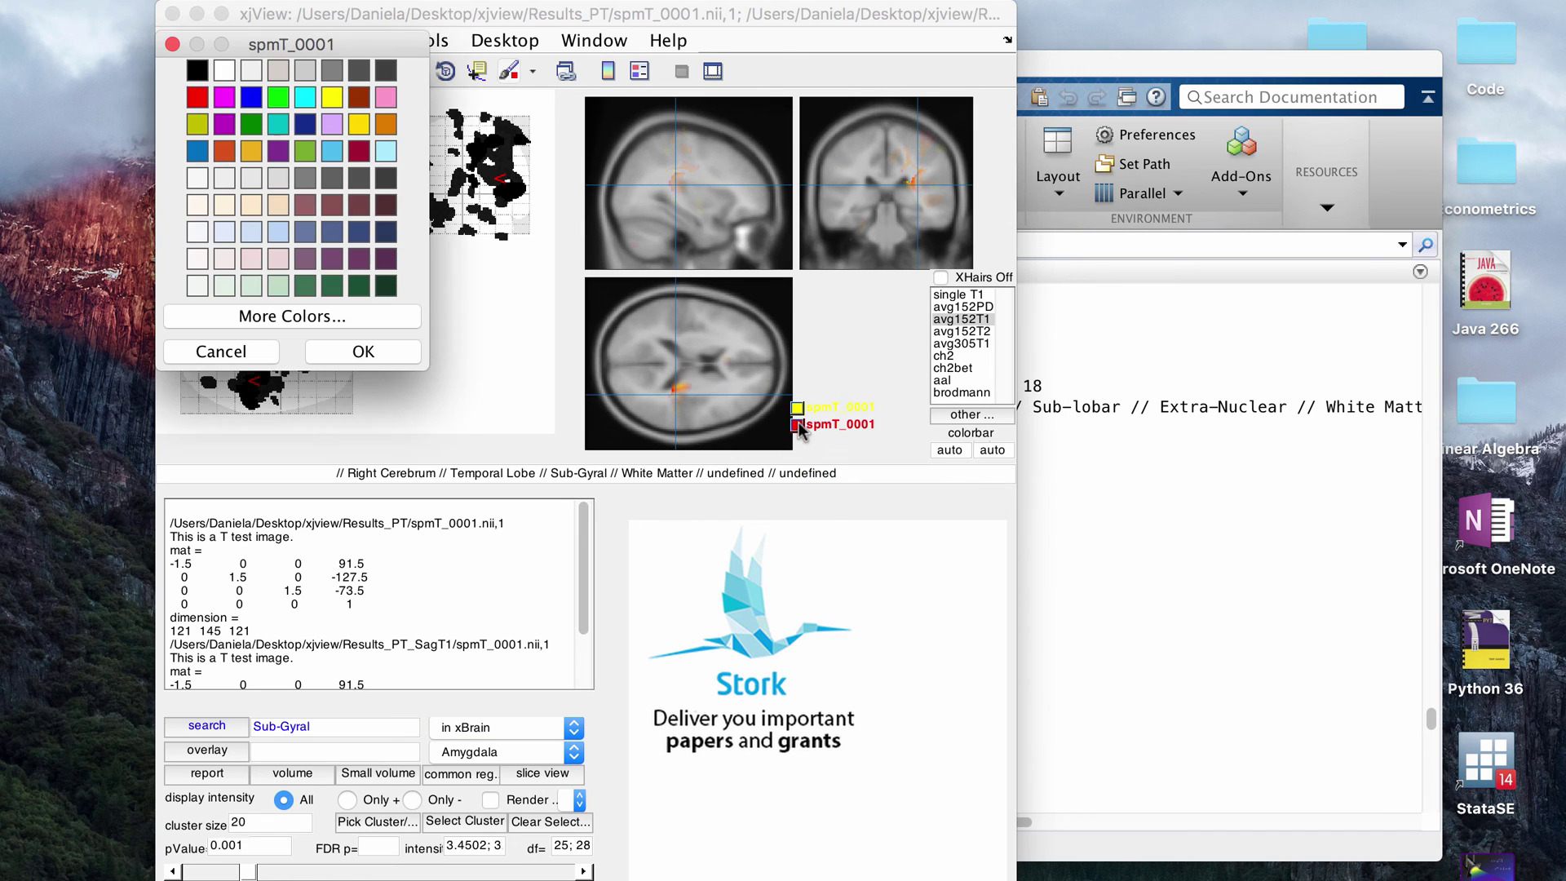
{"action": "left_click_drag", "start_coordinate": [339, 37], "coordinate": [254, 135]}
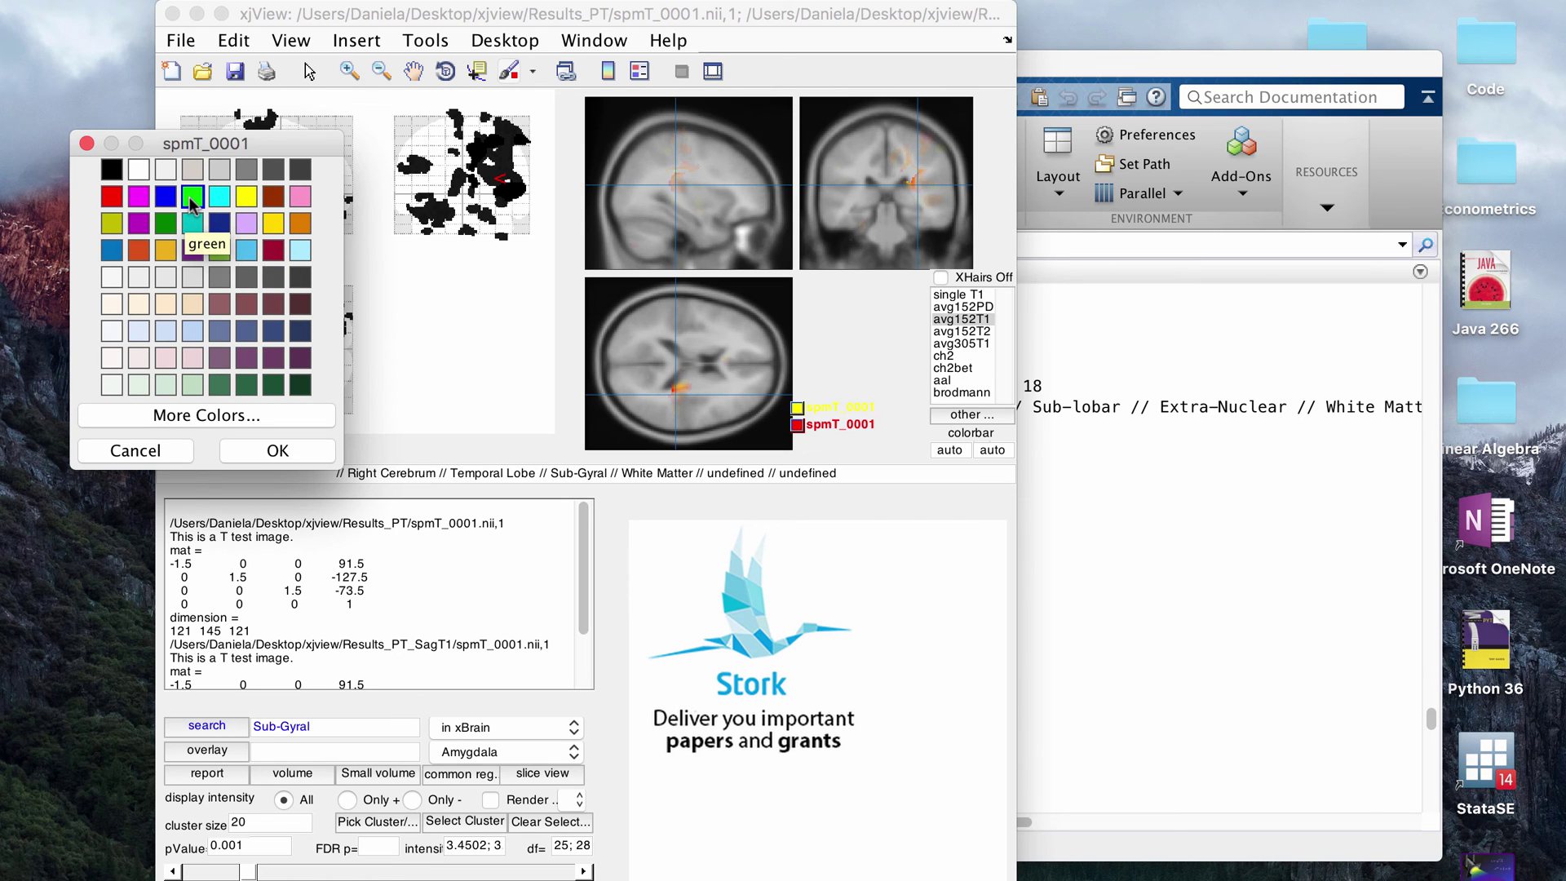
{"action": "left_click", "coordinate": [256, 452]}
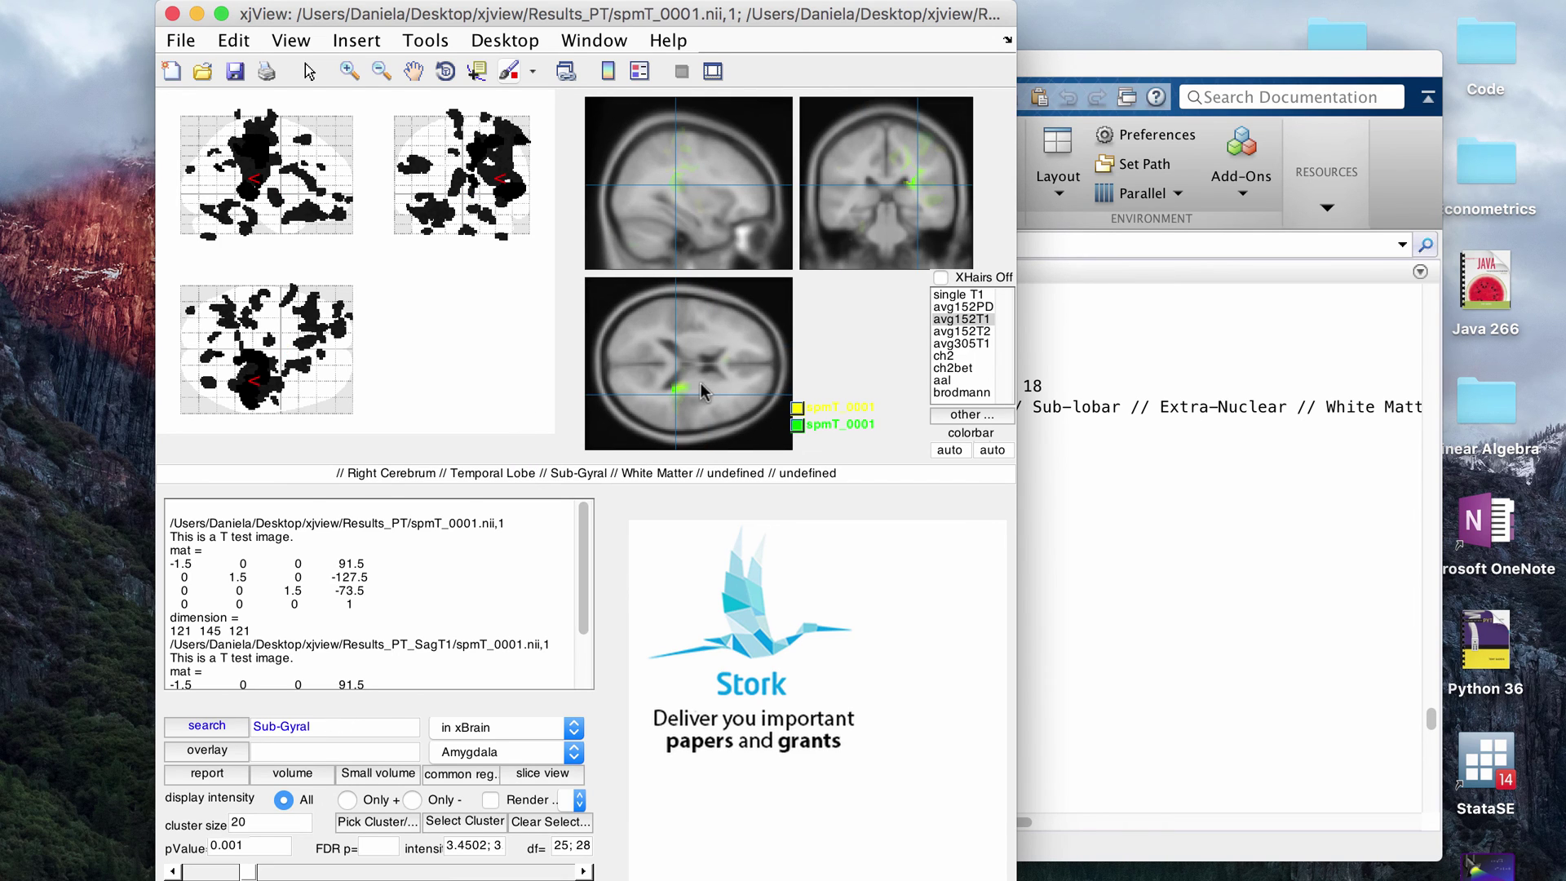
{"action": "left_click", "coordinate": [796, 424]}
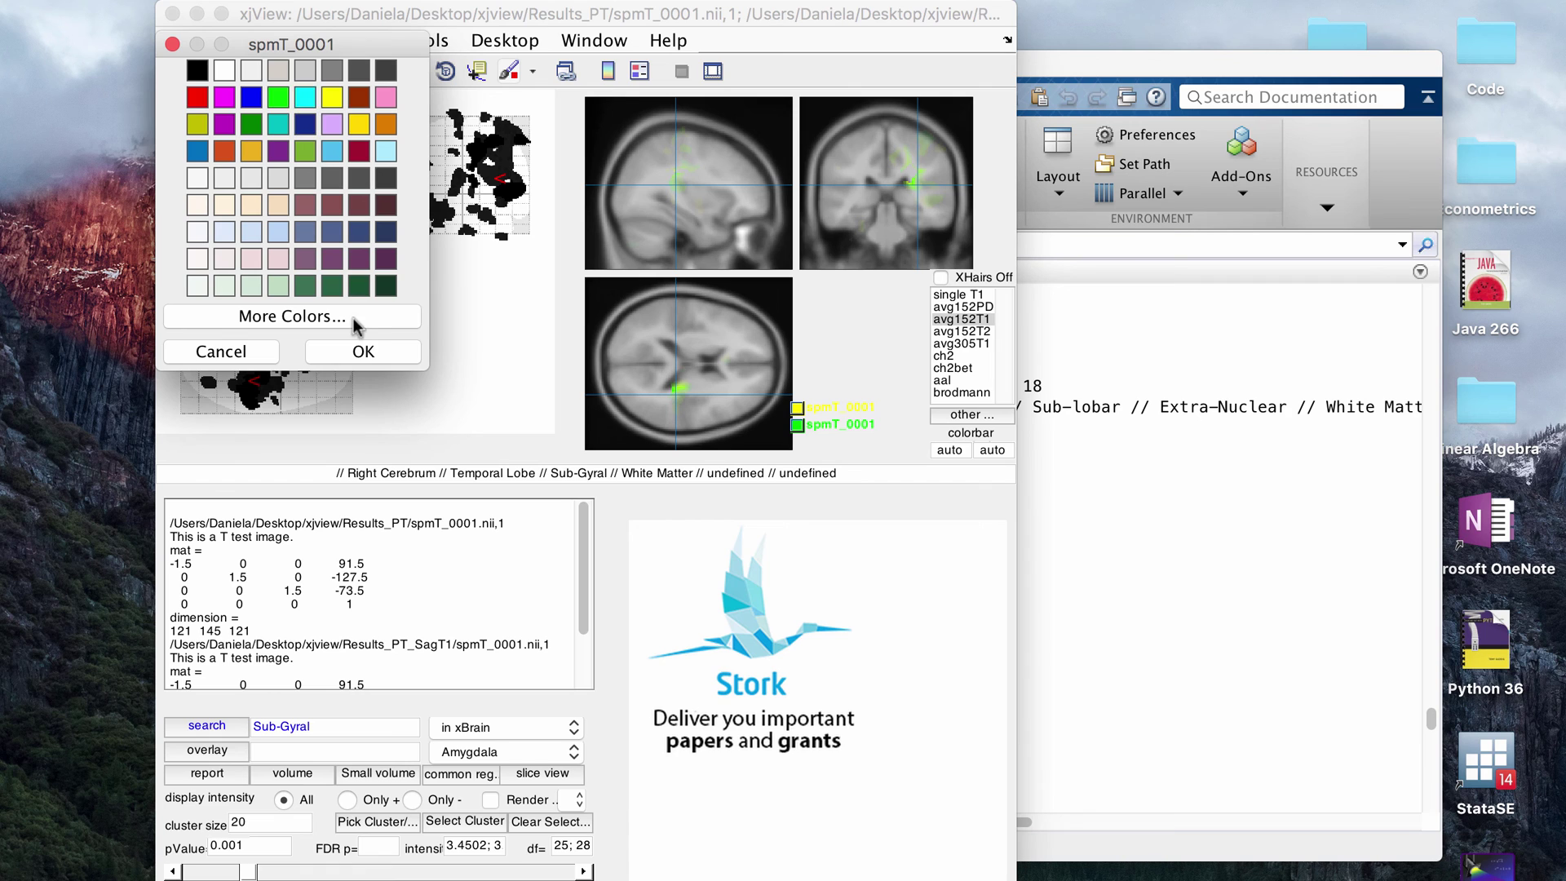
{"action": "left_click", "coordinate": [391, 350]}
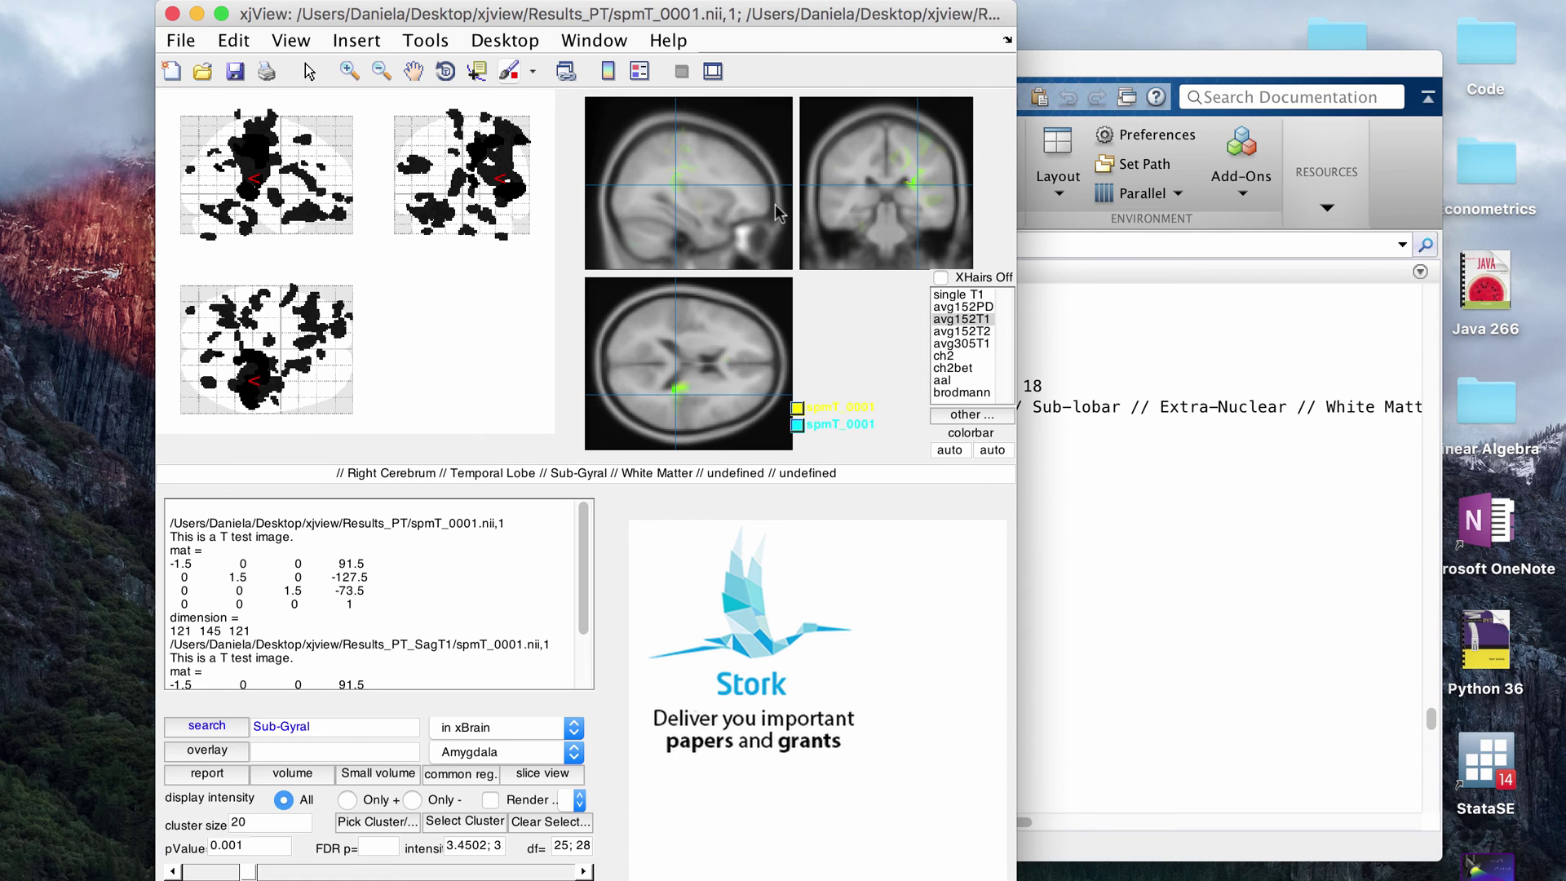
Move the crosshair to the right Sub-lobar Extra-Nuclear white matter in the section views.
{"action": "left_click", "coordinate": [677, 168]}
{"action": "left_click", "coordinate": [913, 189]}
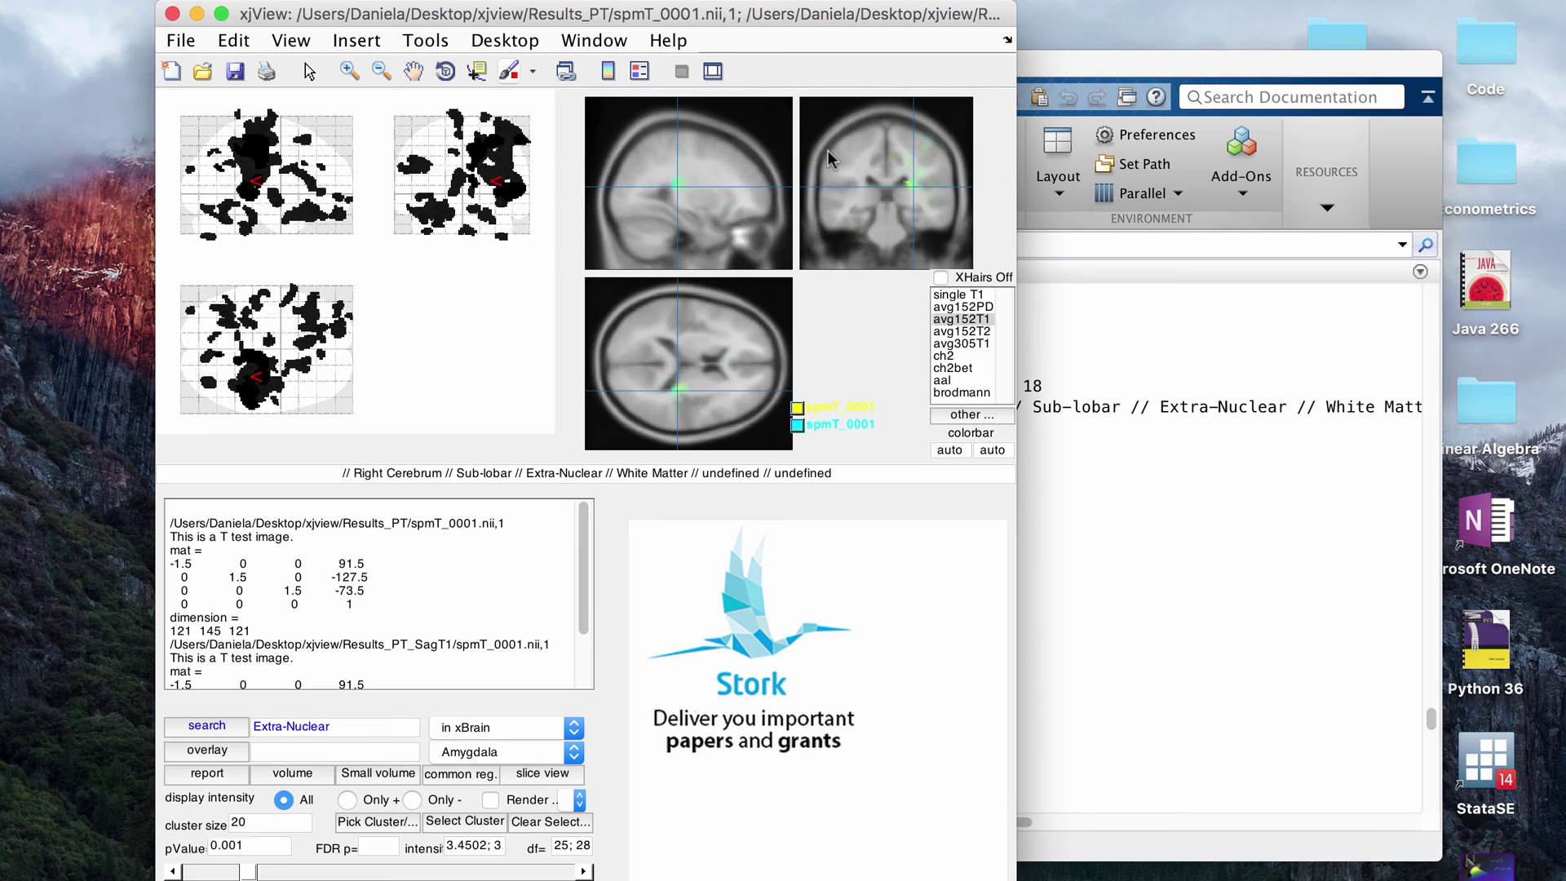
{"action": "left_click", "coordinate": [672, 181]}
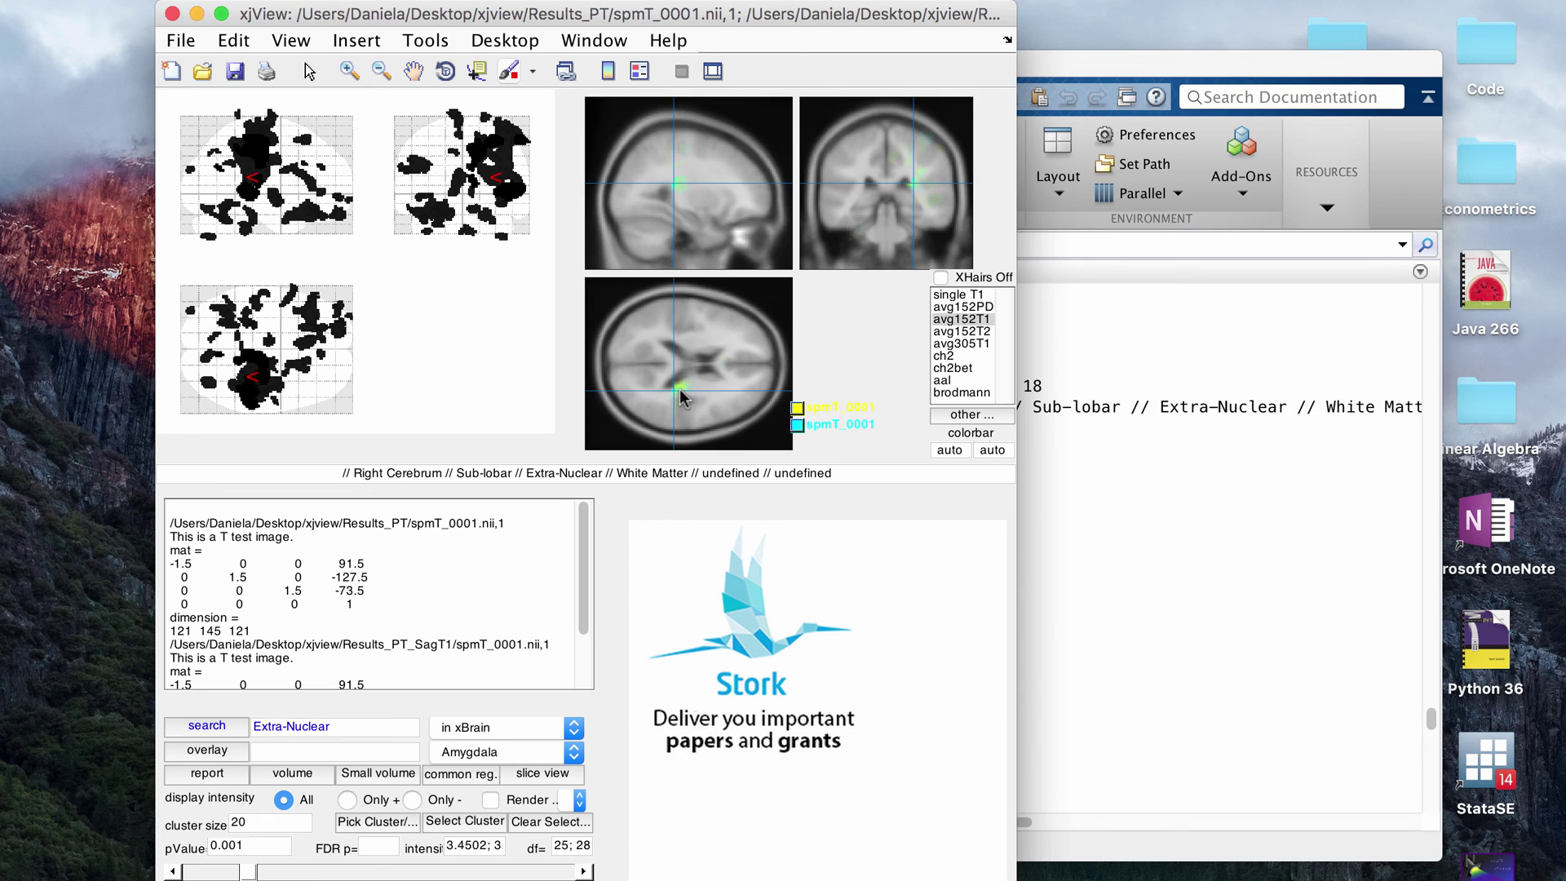
Tick XHairs Off and apply common reg., leaving the Results_PT map at p = 0.001.
{"action": "left_click", "coordinate": [940, 277]}
{"action": "left_click", "coordinate": [470, 776]}
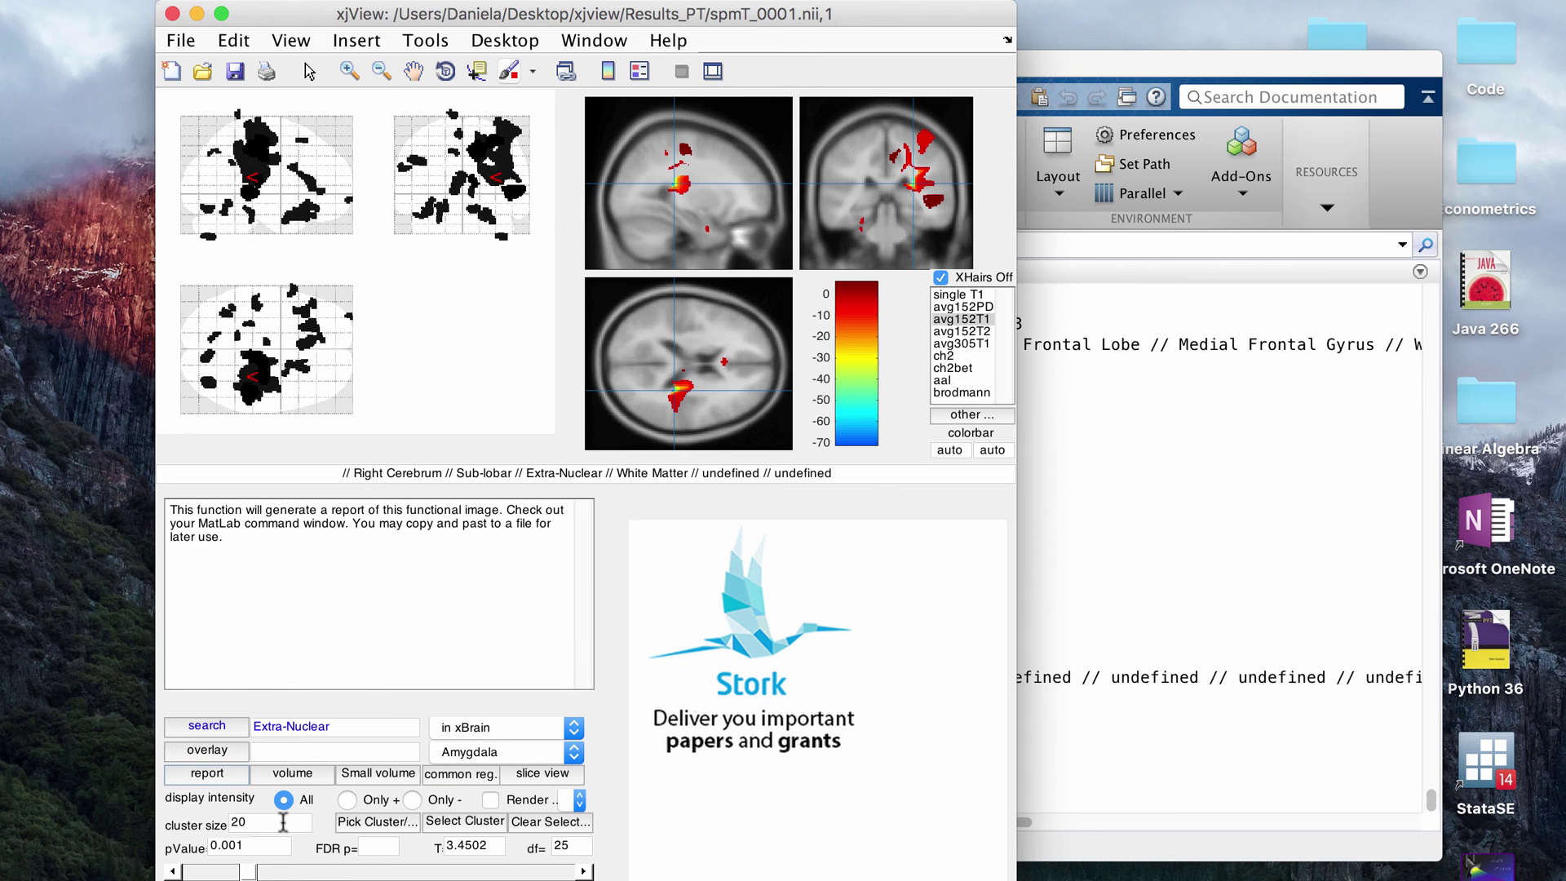
Run volume statistics on Results_PT's SPM.mat, showing the 22-cluster table at T = 3.45.
{"action": "left_click", "coordinate": [304, 777]}
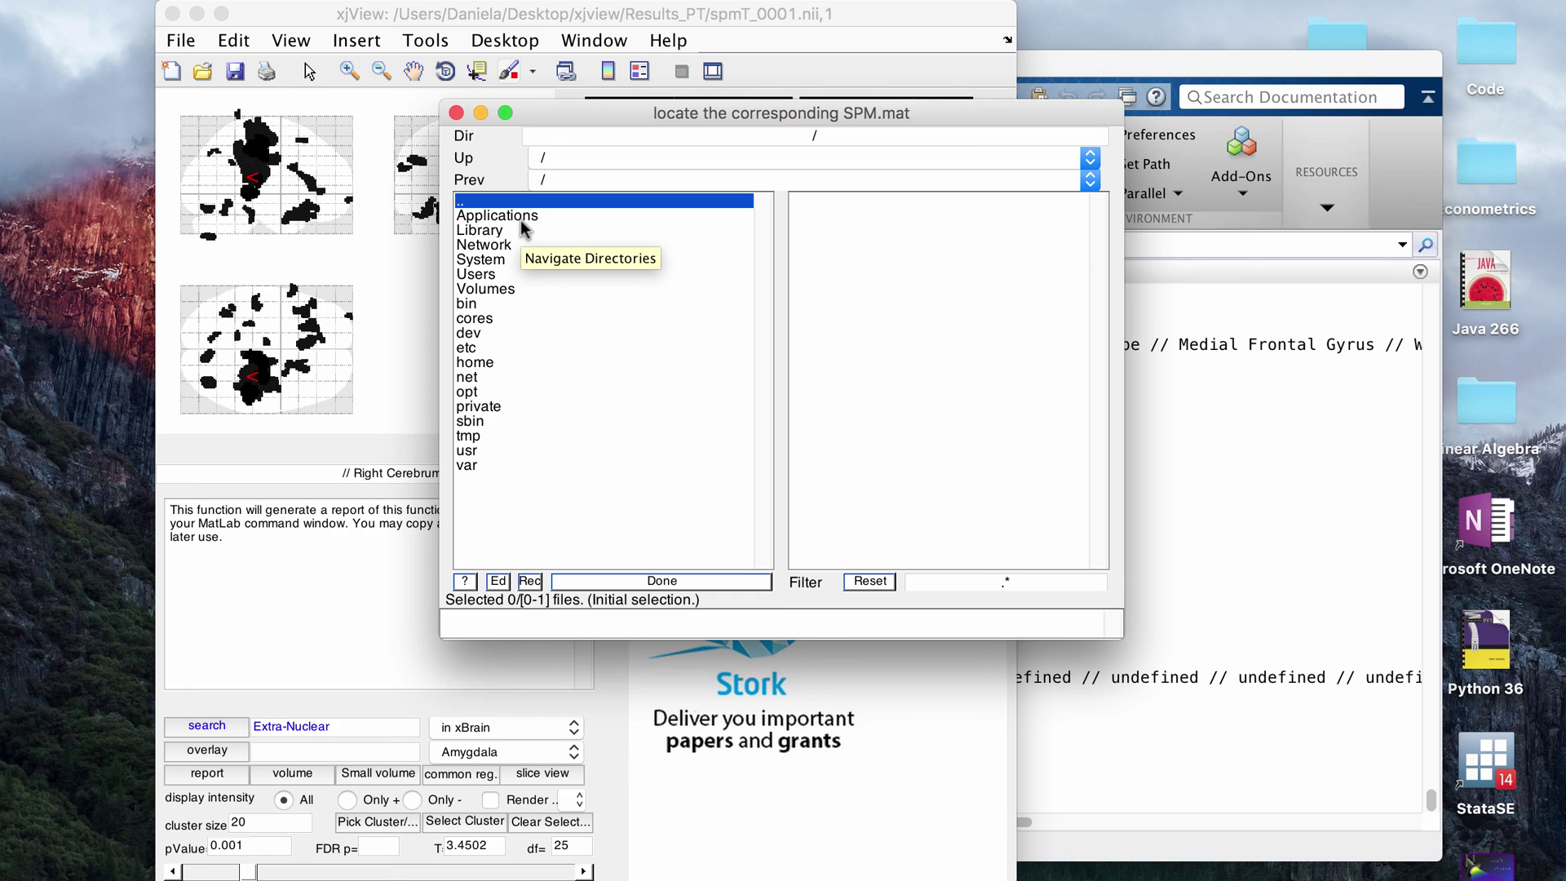
{"action": "double_click", "coordinate": [507, 274]}
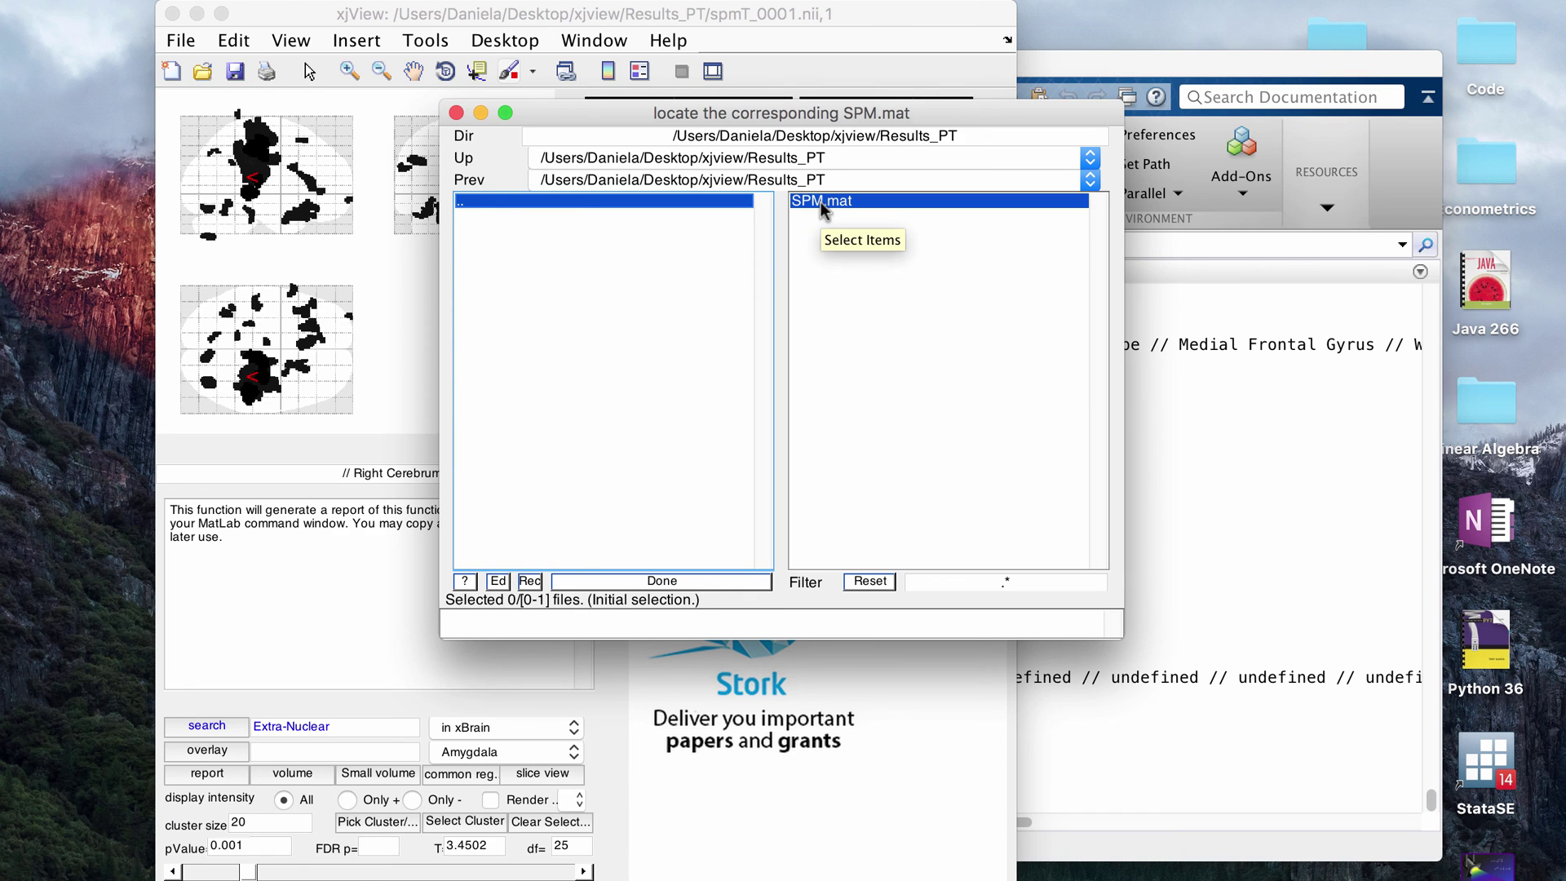
{"action": "left_click", "coordinate": [822, 204]}
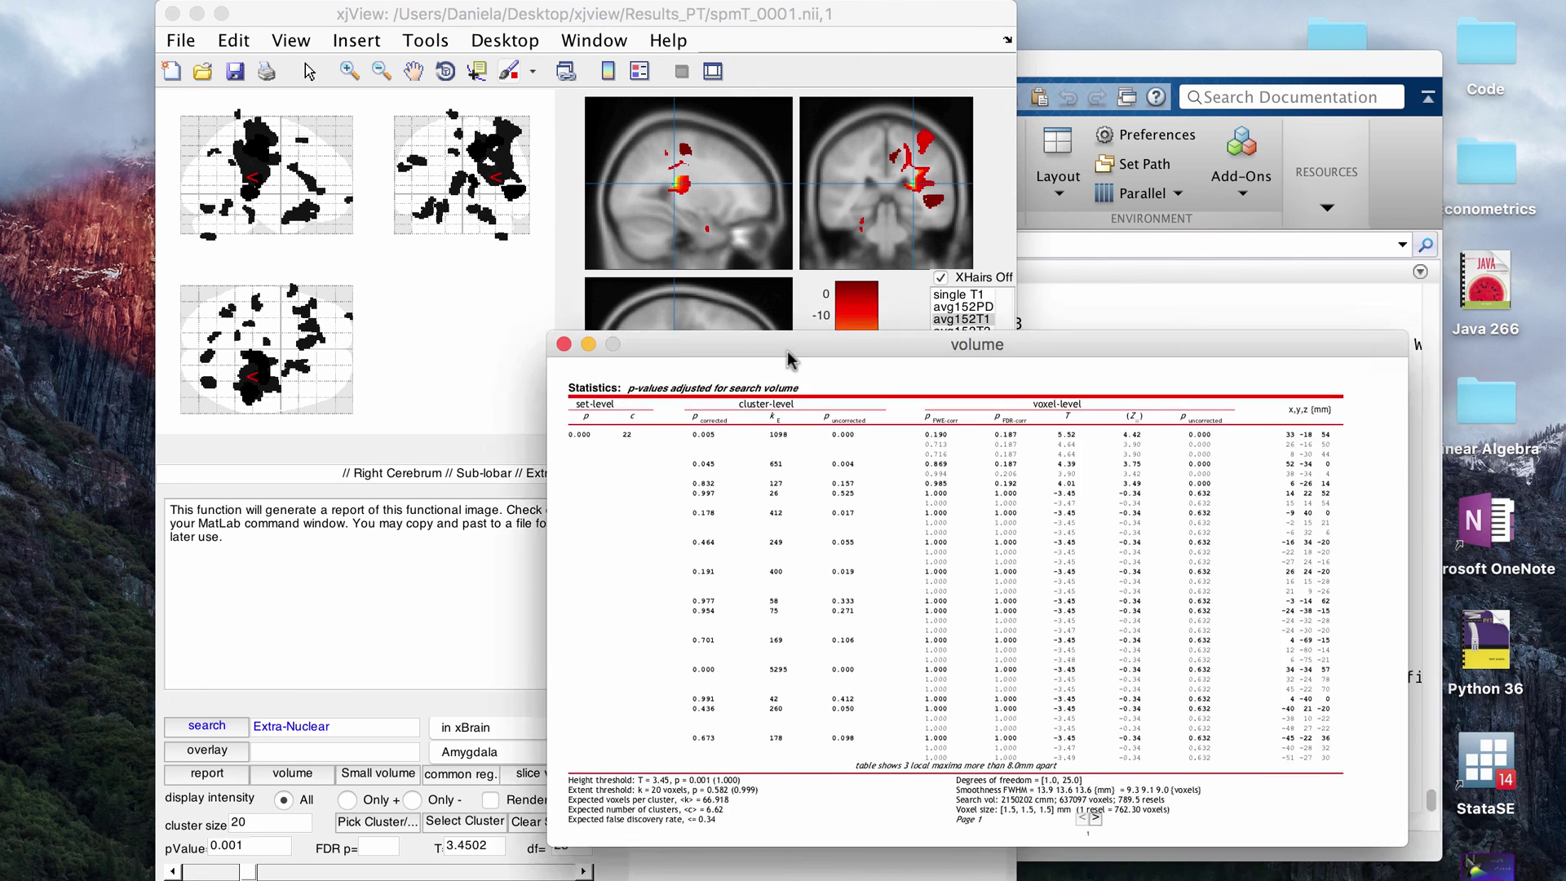
{"action": "left_click_drag", "start_coordinate": [788, 359], "coordinate": [385, 96]}
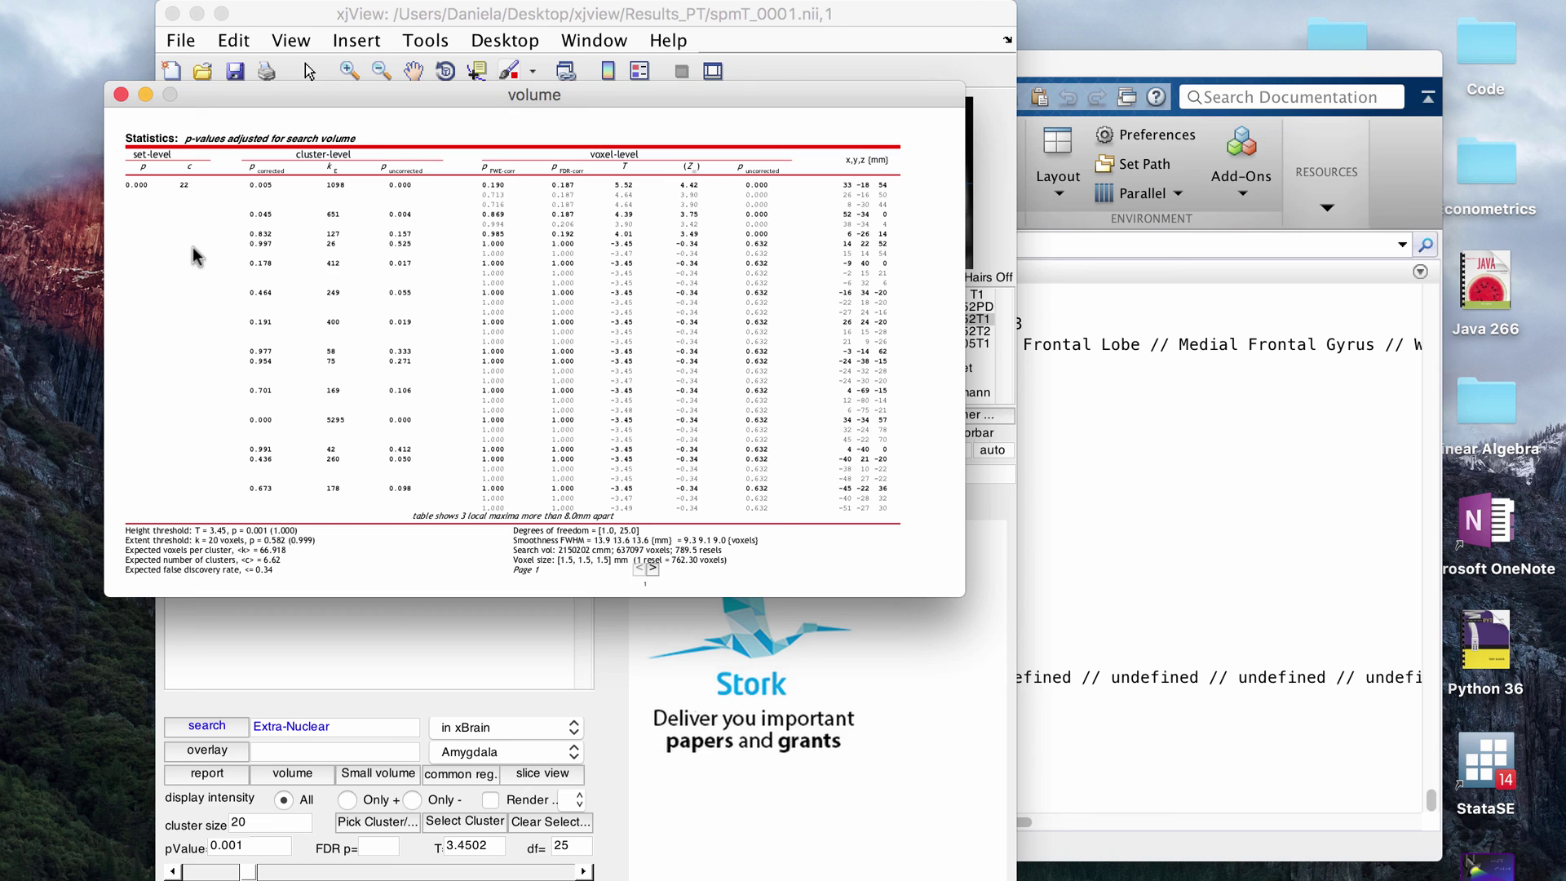
Print the volume statistics table as text to MATLAB's Command Window.
{"action": "right_click", "coordinate": [155, 208]}
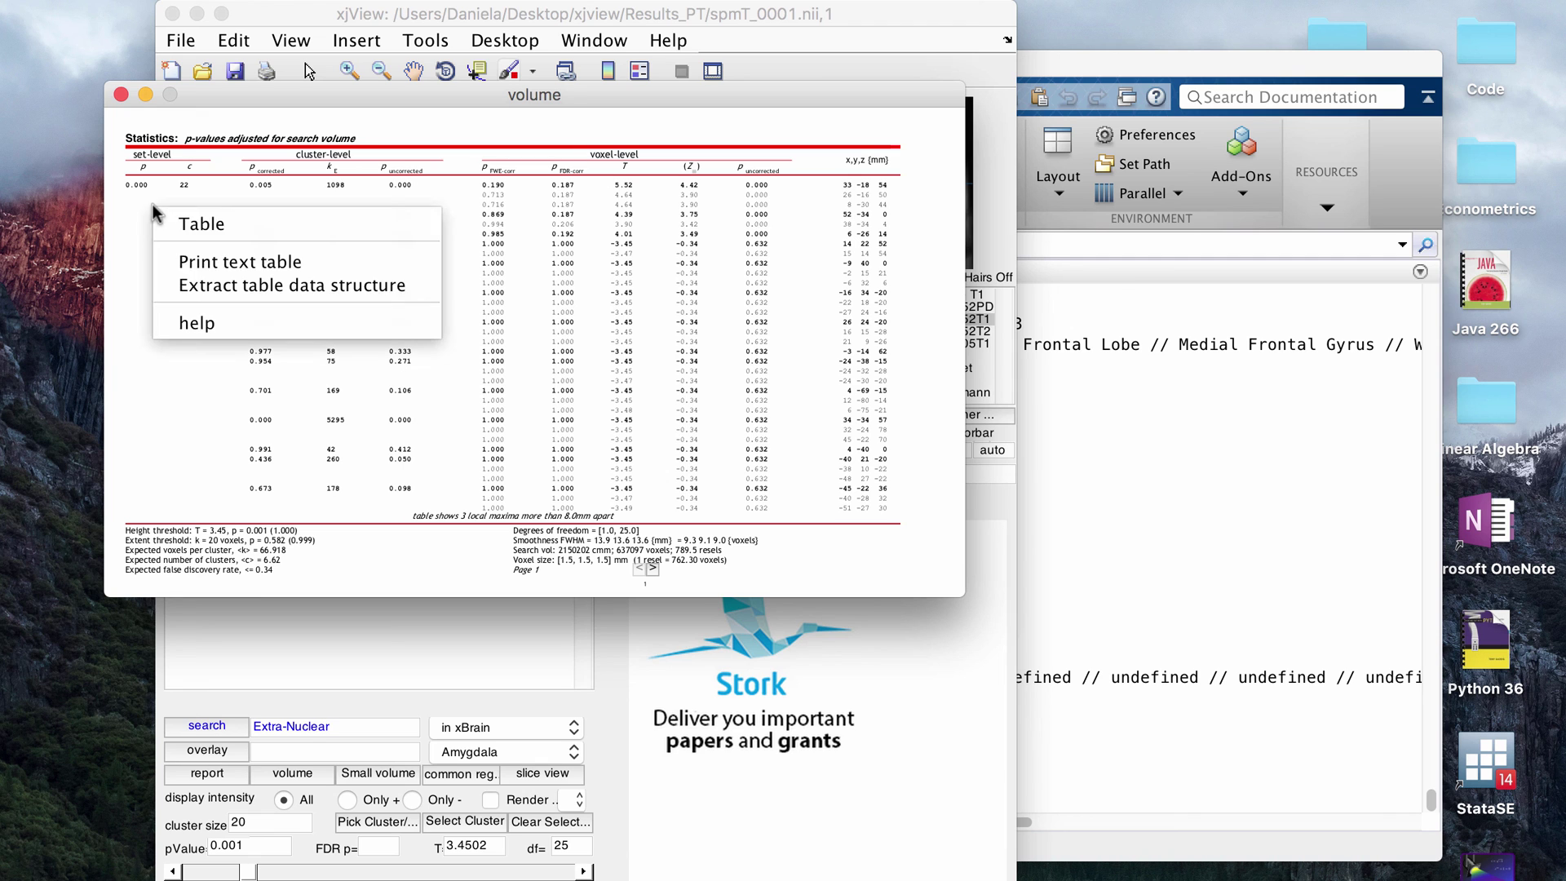
{"action": "left_click", "coordinate": [199, 265]}
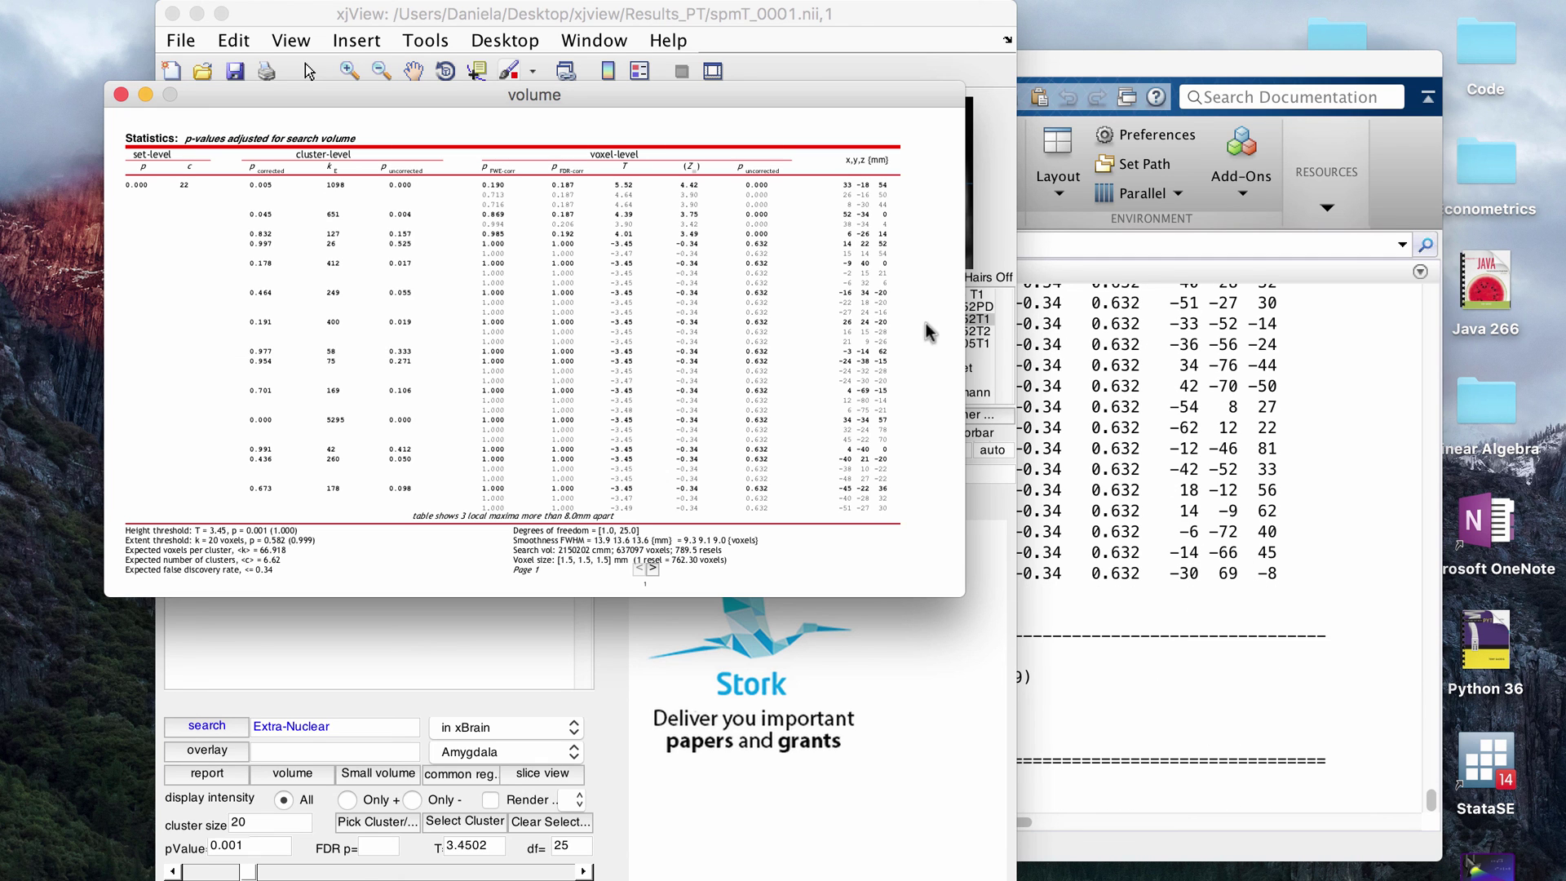
{"action": "left_click", "coordinate": [1191, 412]}
{"action": "scroll", "coordinate": [991, 475], "scroll_direction": "up", "scroll_amount": 10}
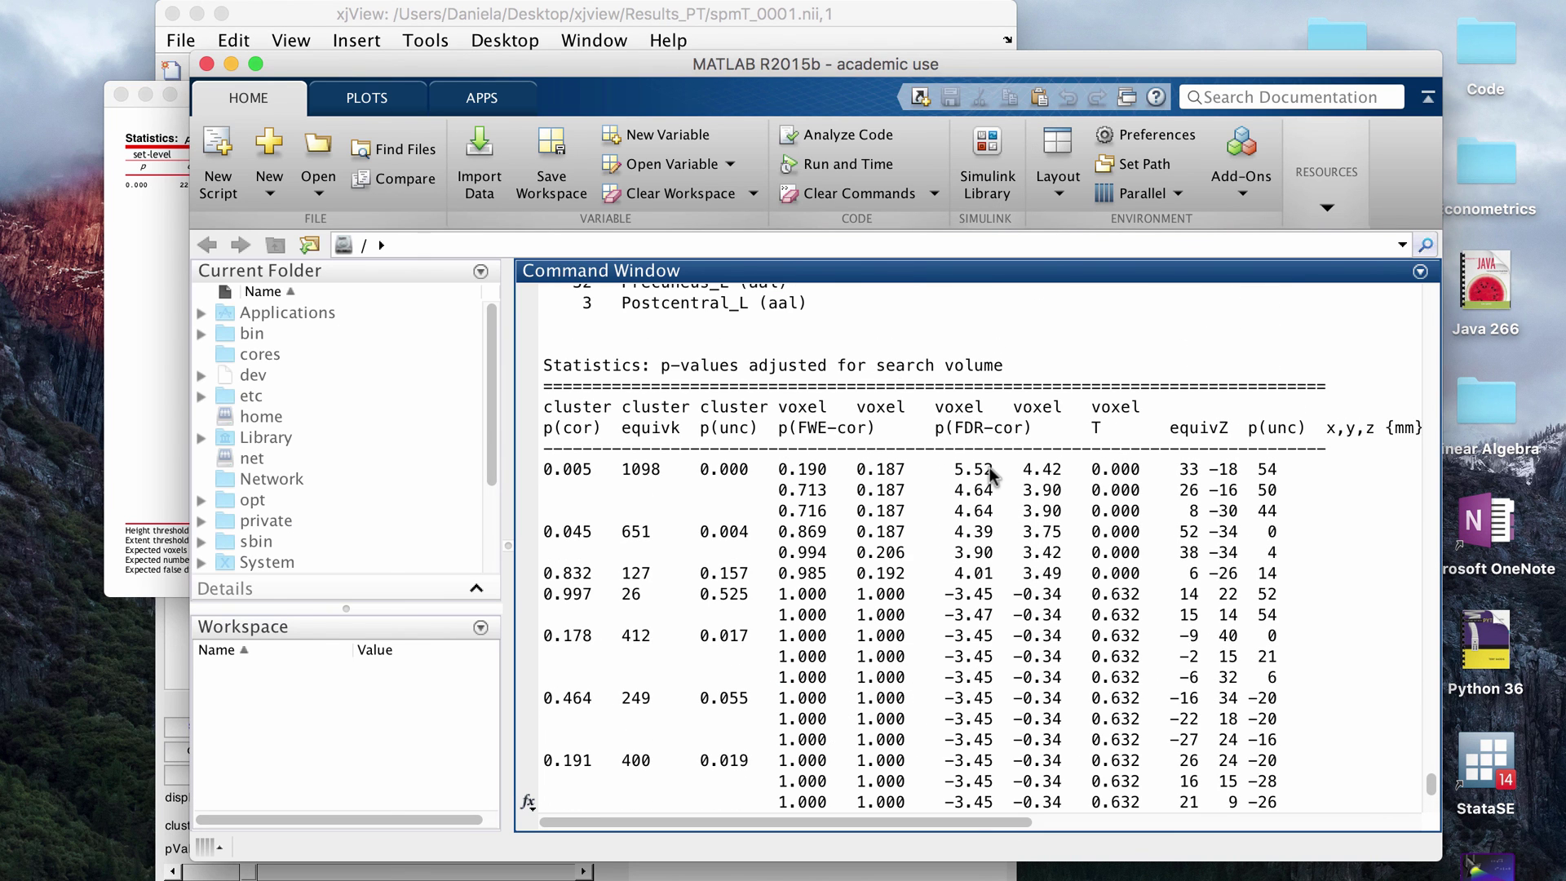
Scroll through the printed table in the Command Window, then return to xjView.
{"action": "left_click", "coordinate": [148, 323]}
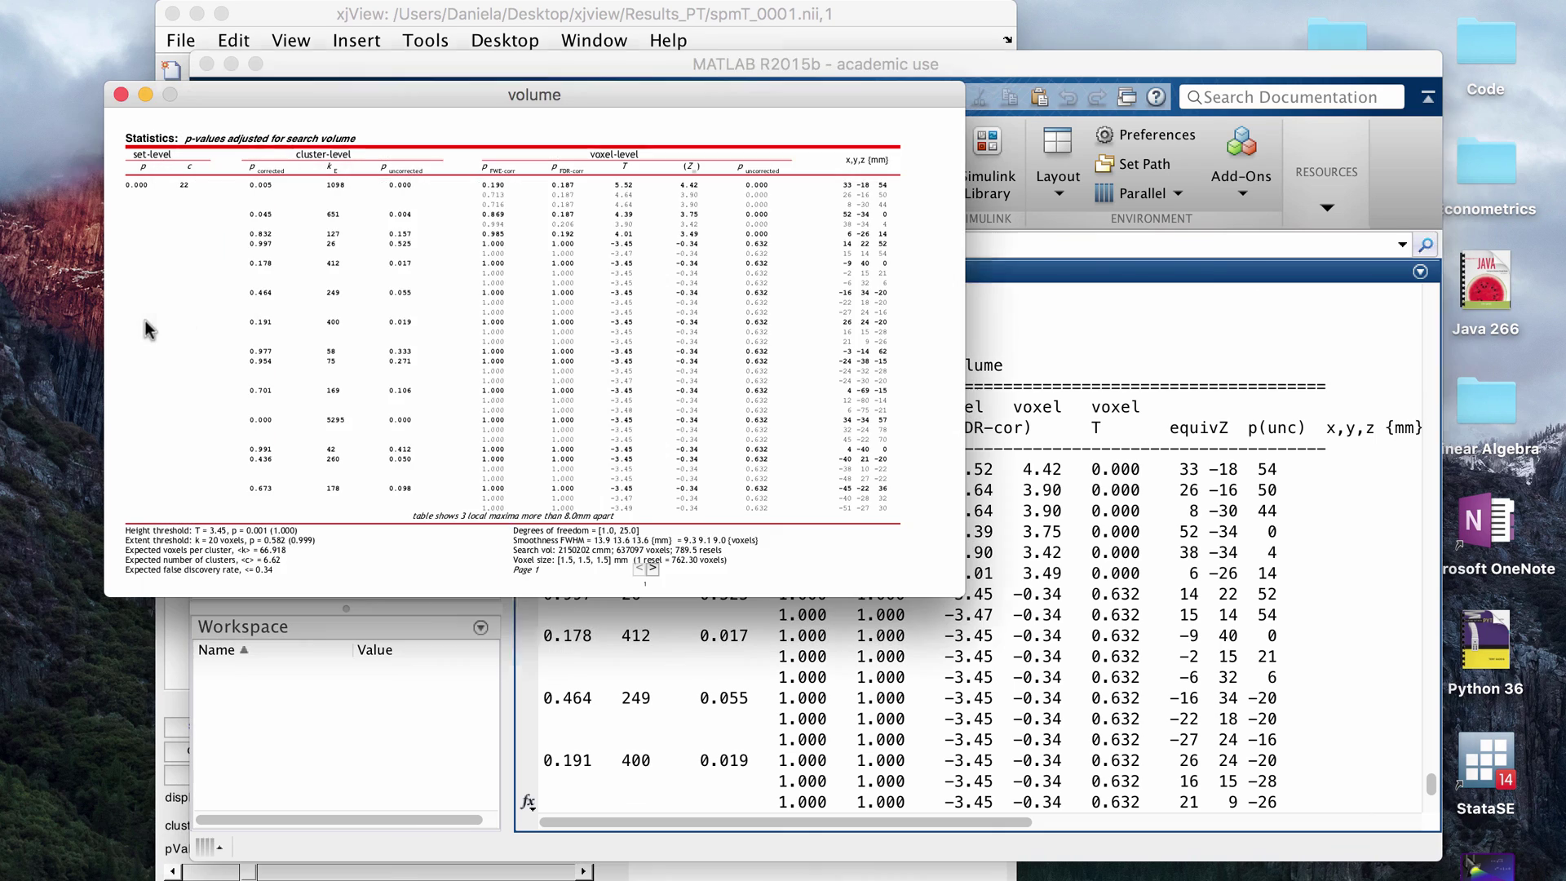
{"action": "left_click", "coordinate": [1050, 457]}
{"action": "scroll", "coordinate": [965, 550], "scroll_direction": "down", "scroll_amount": 15}
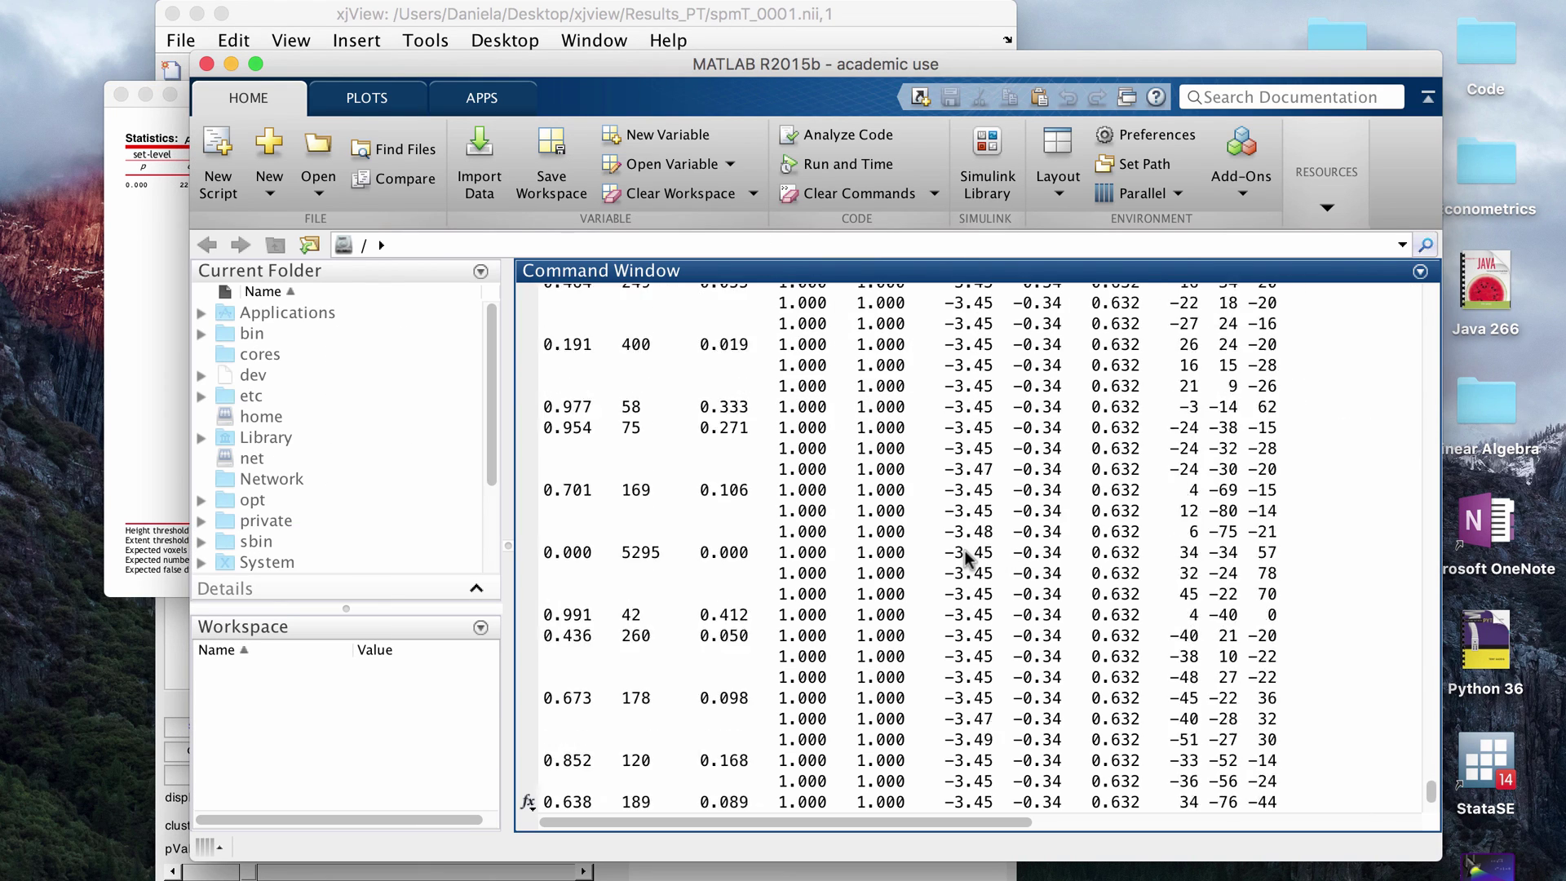
{"action": "scroll", "coordinate": [966, 551], "scroll_direction": "up", "scroll_amount": 15}
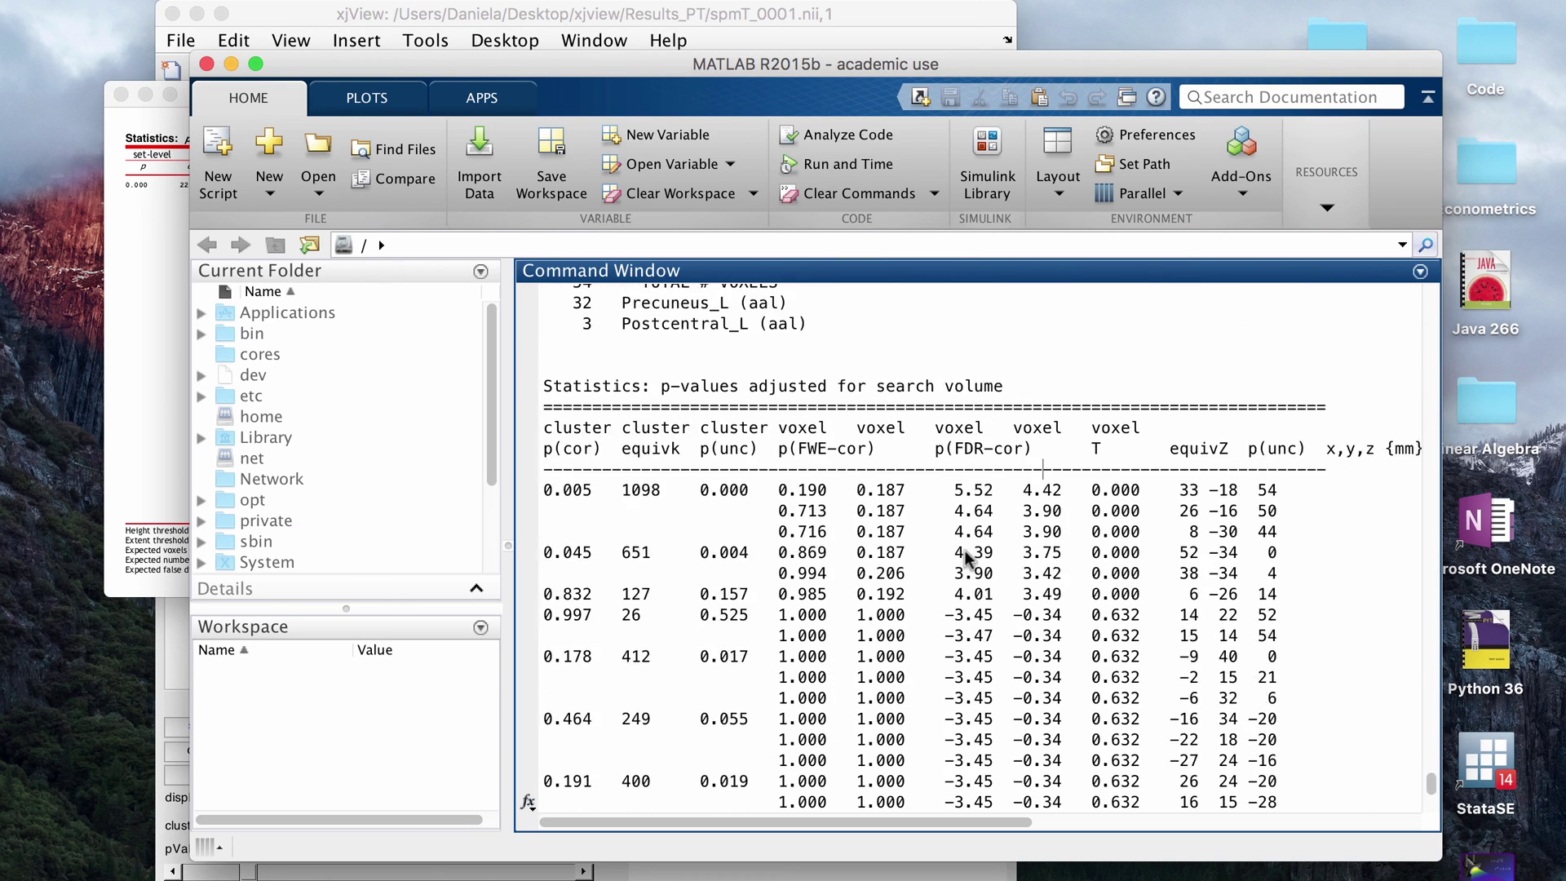
{"action": "scroll", "coordinate": [965, 550], "scroll_direction": "down", "scroll_amount": 14}
{"action": "scroll", "coordinate": [966, 551], "scroll_direction": "down", "scroll_amount": 3}
{"action": "scroll", "coordinate": [966, 550], "scroll_direction": "up", "scroll_amount": 15}
{"action": "key", "text": "super+grave"}
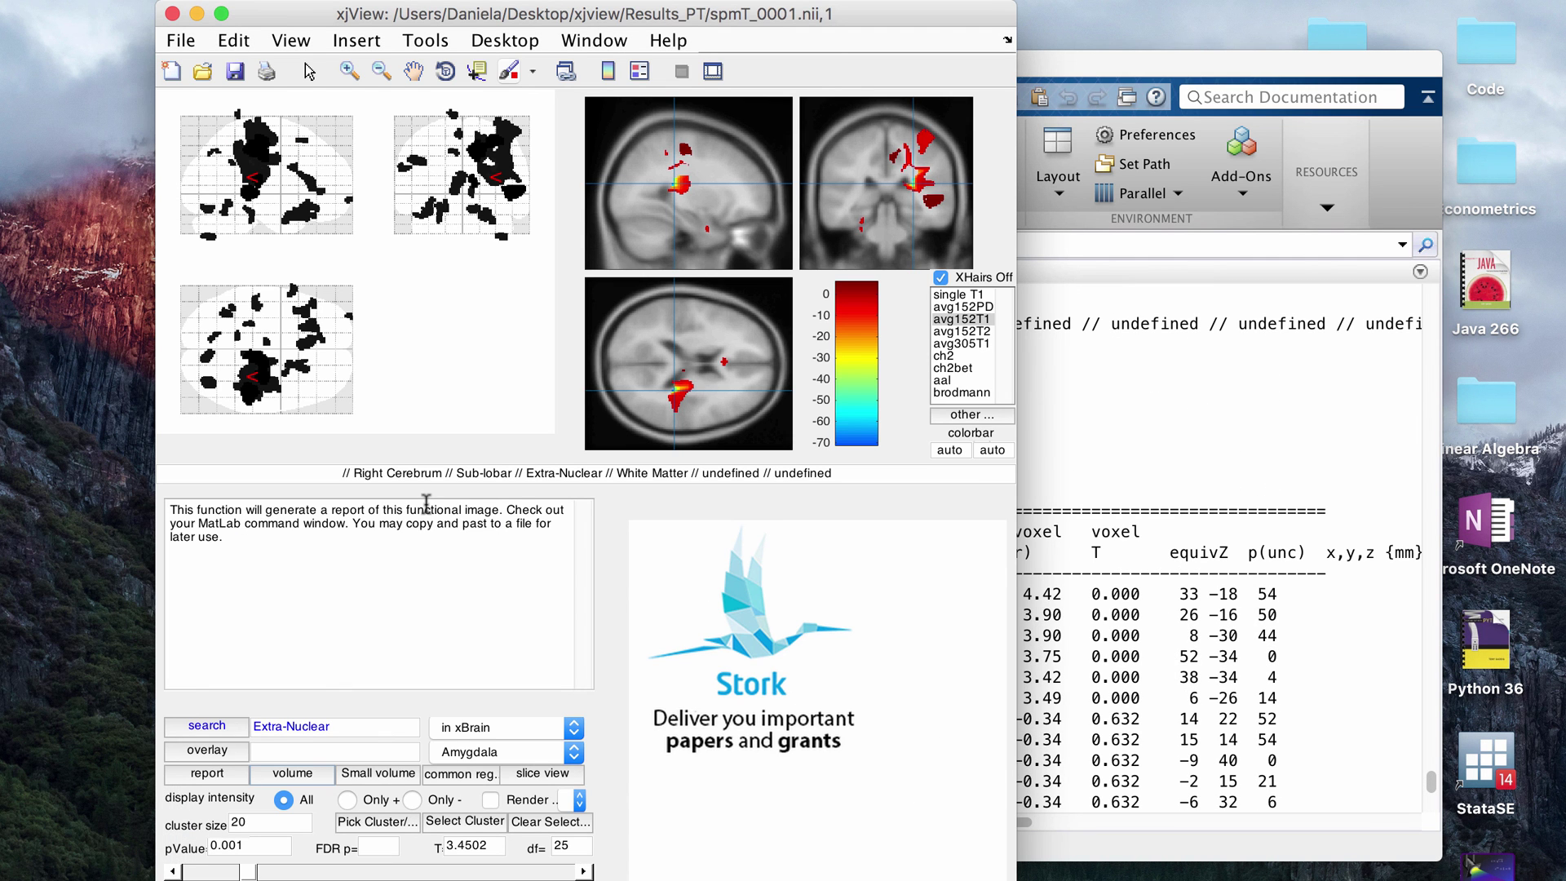